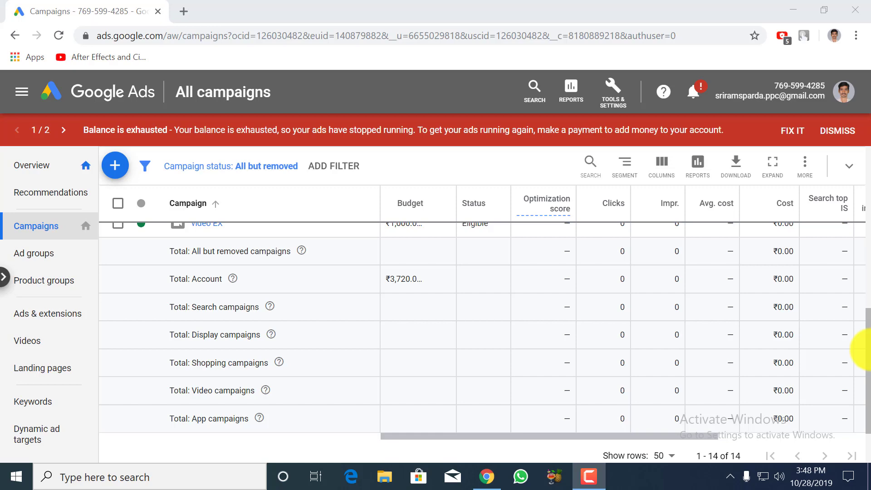
- Start a new campaign and compare the campaign types offered for the Sales, Leads, and Brand awareness and reach goals
scroll(863, 349, up, 10)
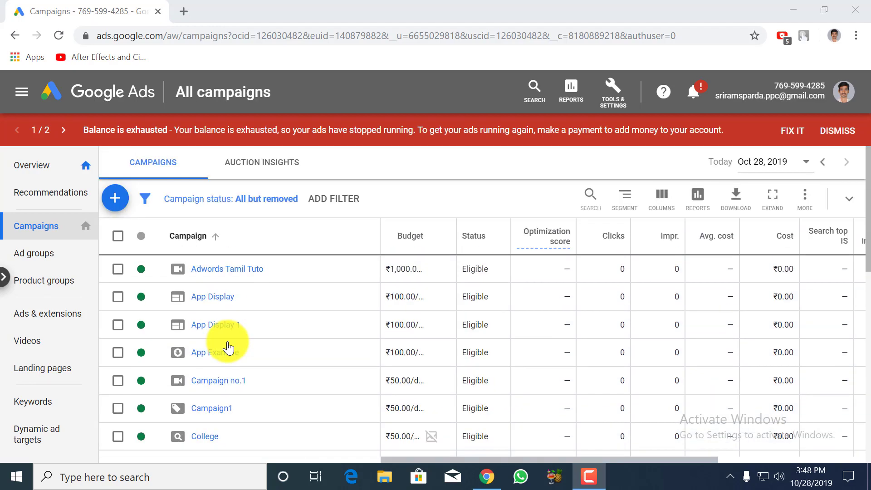
click(119, 197)
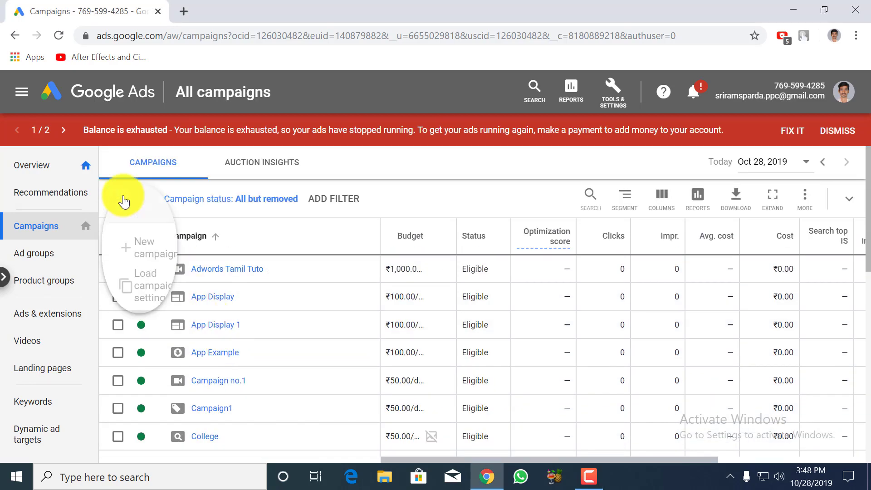
click(187, 252)
scroll(181, 243, down, 2)
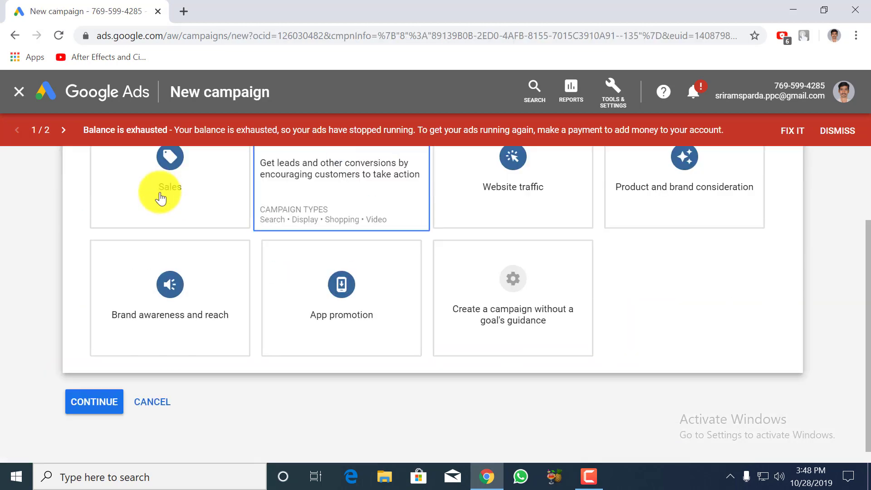
click(157, 188)
scroll(319, 227, up, 4)
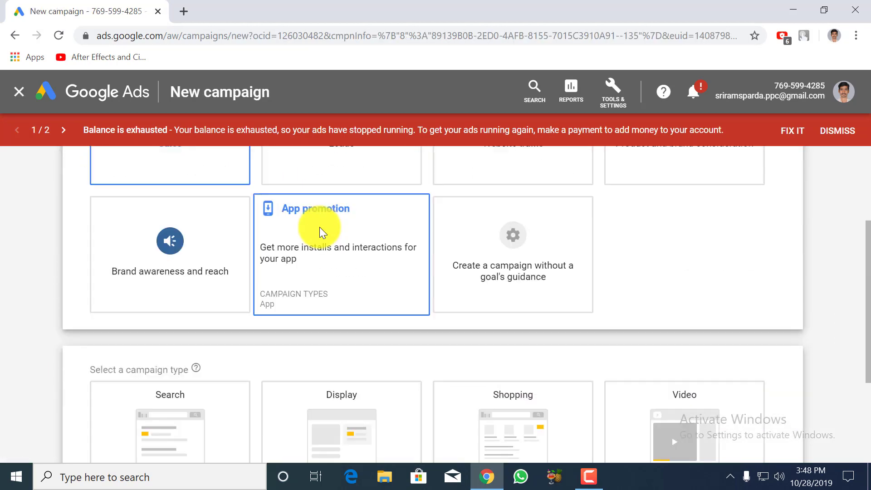
scroll(521, 210, down, 7)
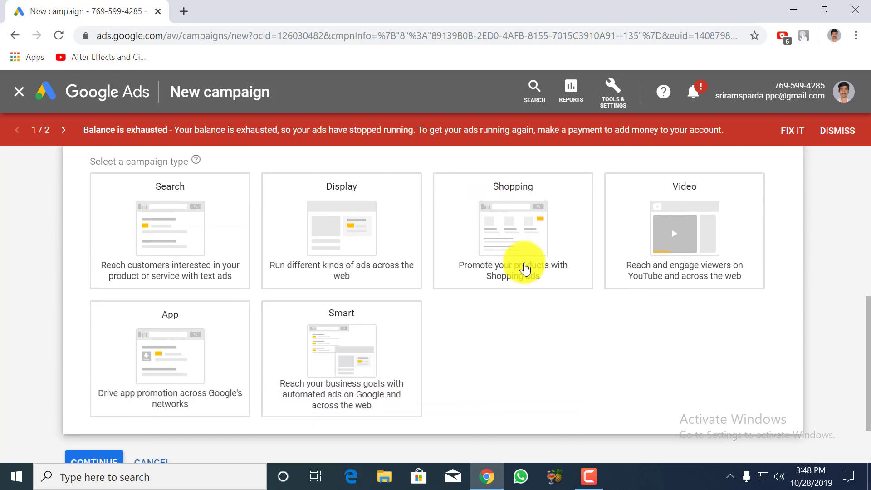
scroll(370, 292, up, 5)
click(313, 301)
scroll(315, 301, down, 5)
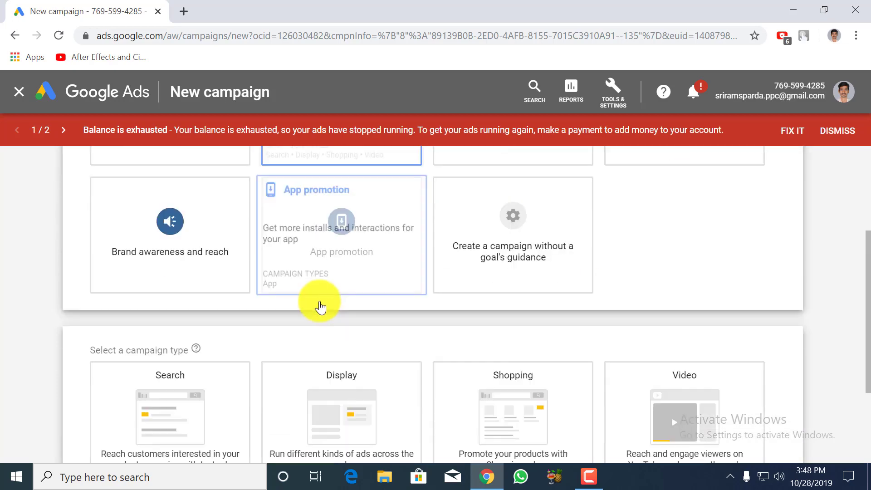
scroll(277, 335, up, 5)
click(205, 375)
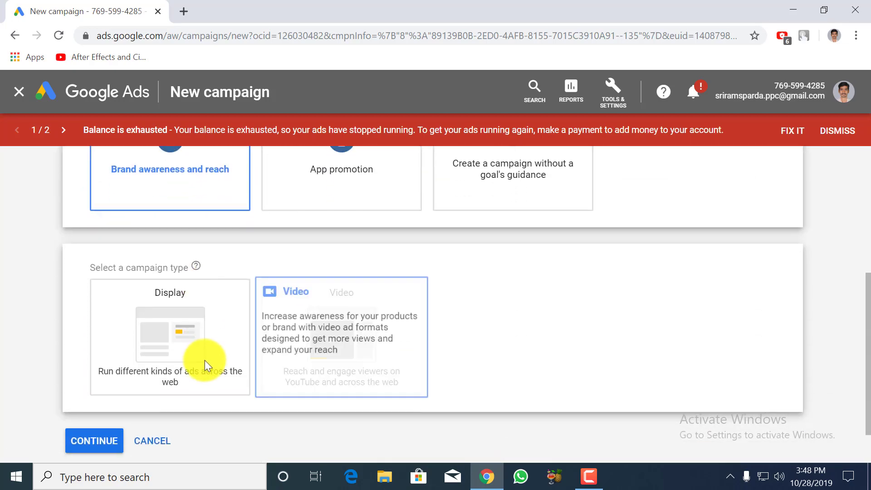
scroll(205, 360, up, 5)
click(214, 283)
scroll(225, 277, up, 5)
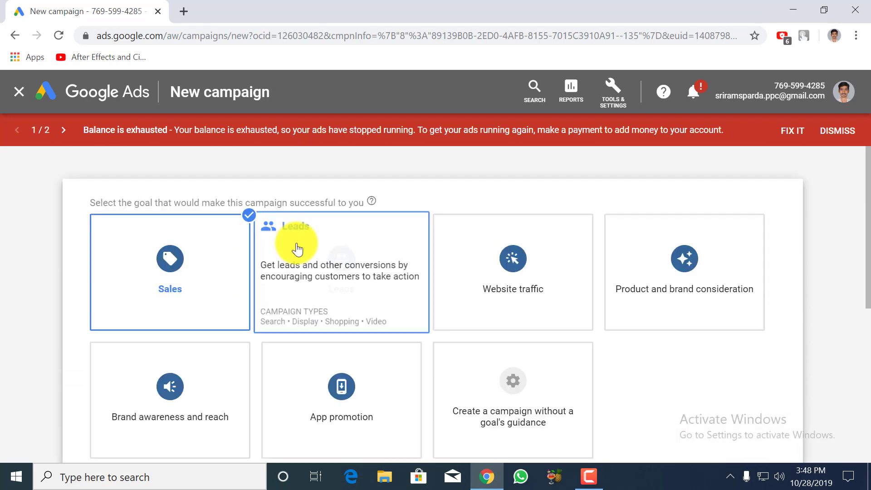
- Examine the ways to reach the Leads goal with a Search campaign, and cancel the campaign setup
click(299, 250)
click(220, 273)
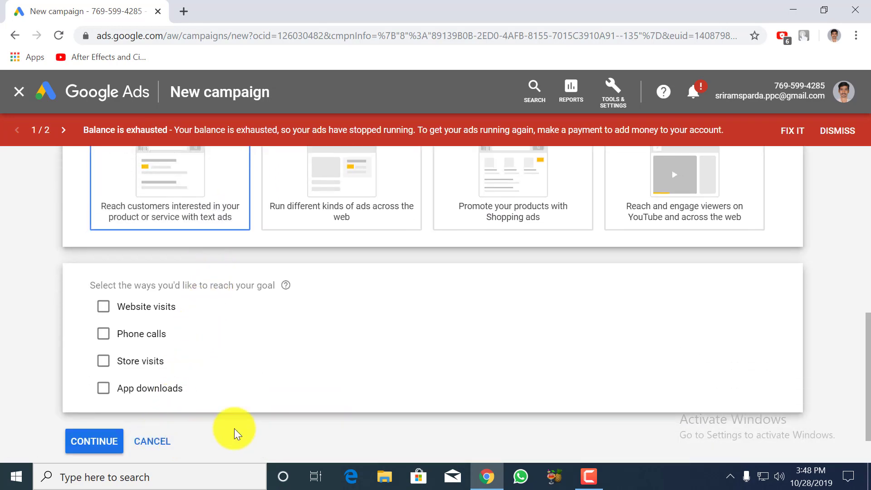
scroll(286, 385, up, 2)
scroll(286, 383, up, 3)
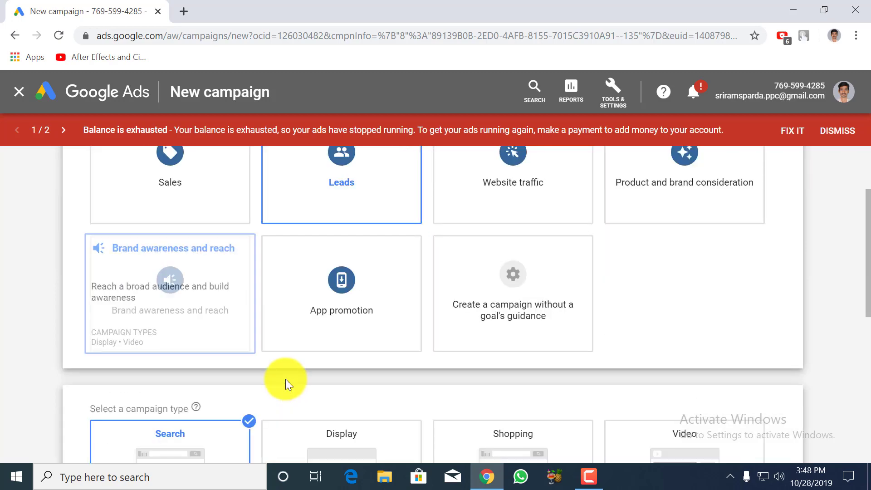
scroll(254, 382, down, 6)
click(165, 389)
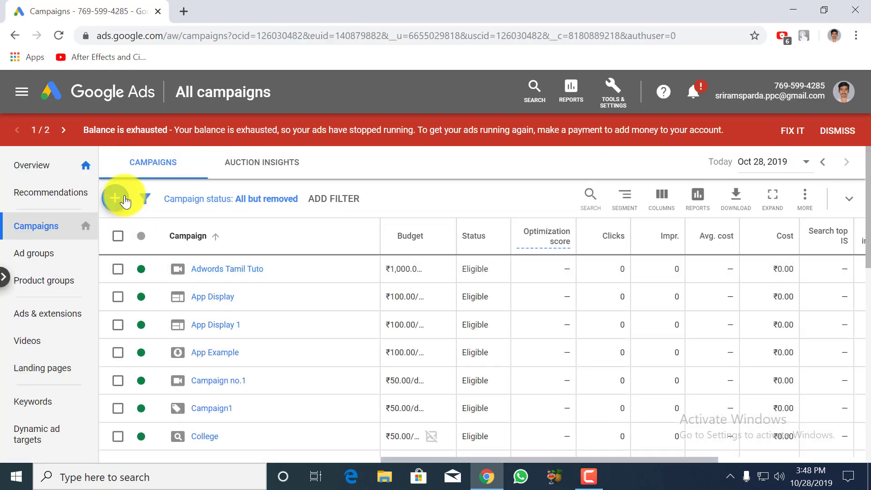
- Start a new campaign without a goal's guidance and choose Smart as its campaign type
click(132, 205)
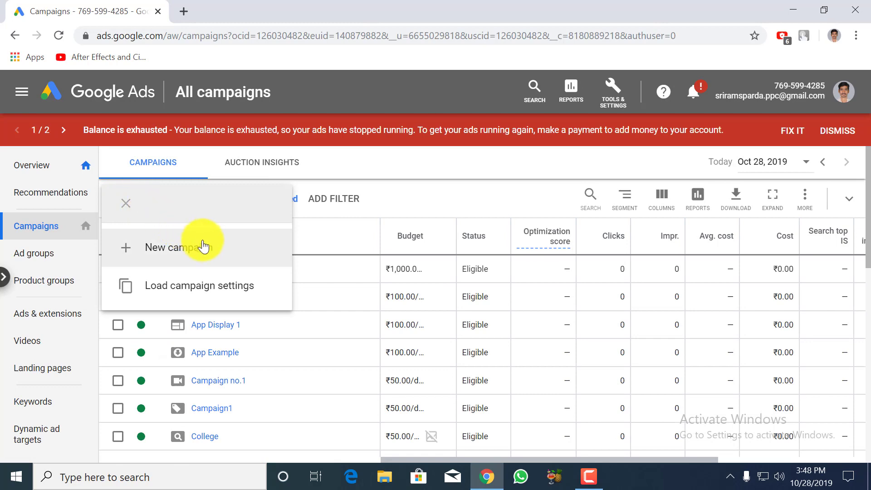
click(204, 246)
scroll(236, 250, down, 2)
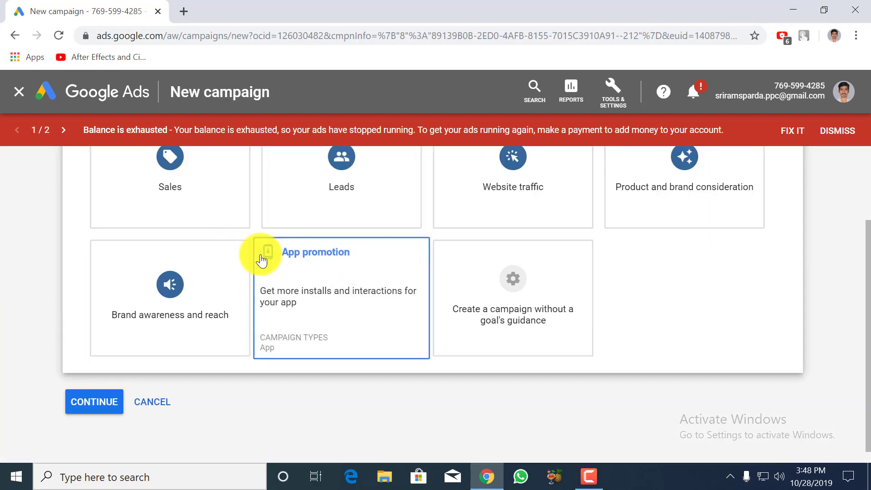
click(453, 302)
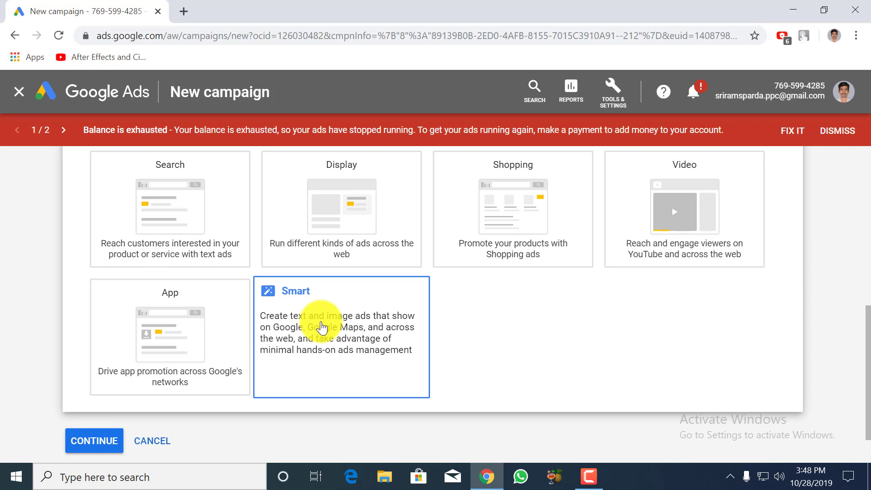
click(322, 327)
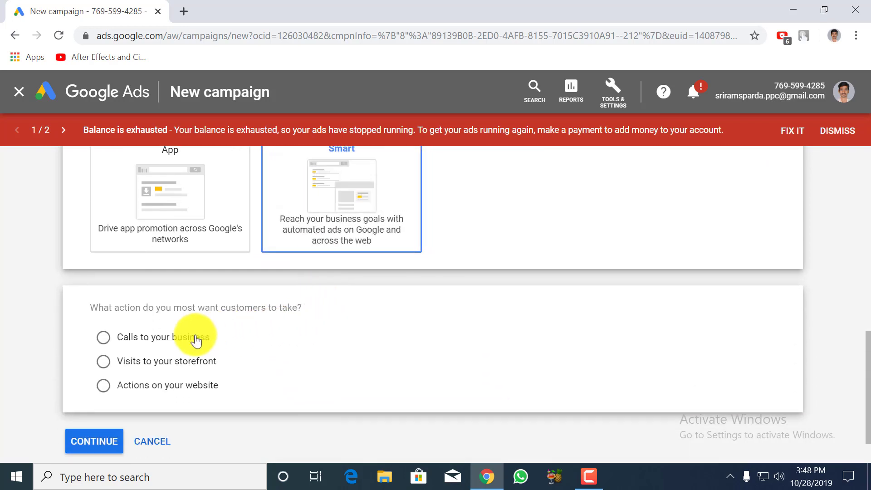
- Continue with Visits to your storefront as the wanted customer action, and select the existing business to advertise
click(191, 338)
click(181, 361)
click(173, 385)
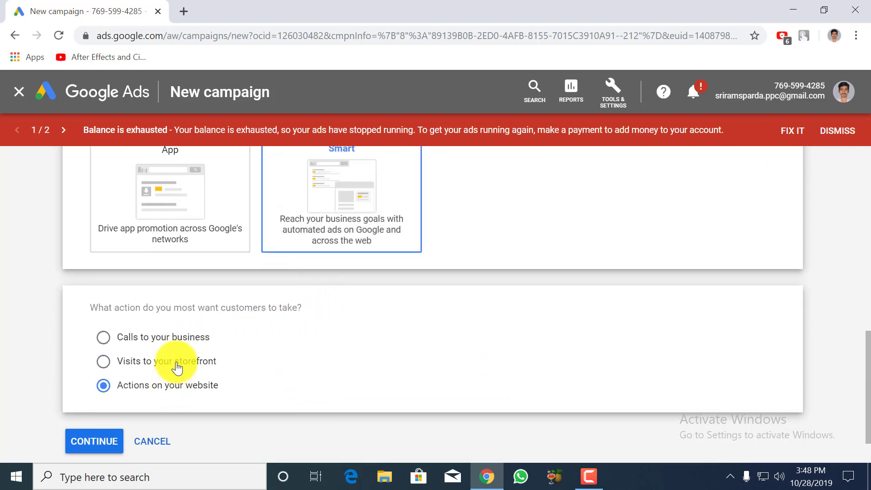
click(179, 362)
click(178, 338)
click(179, 361)
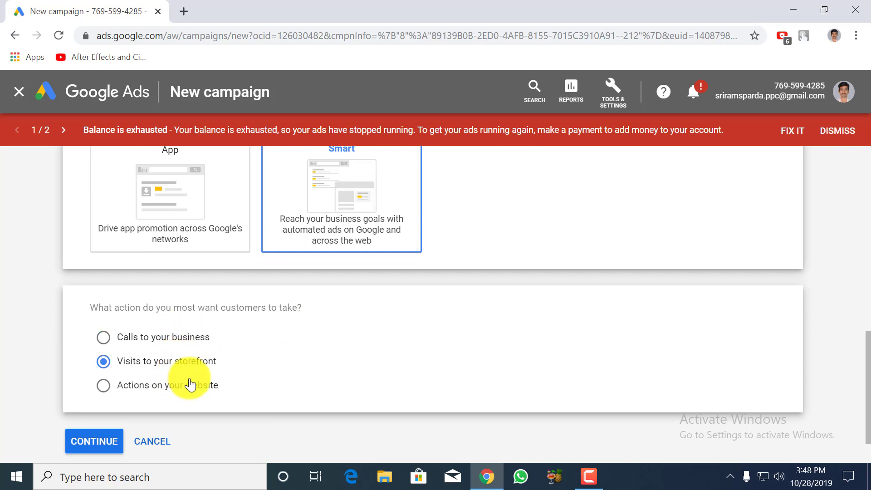
click(186, 337)
click(187, 362)
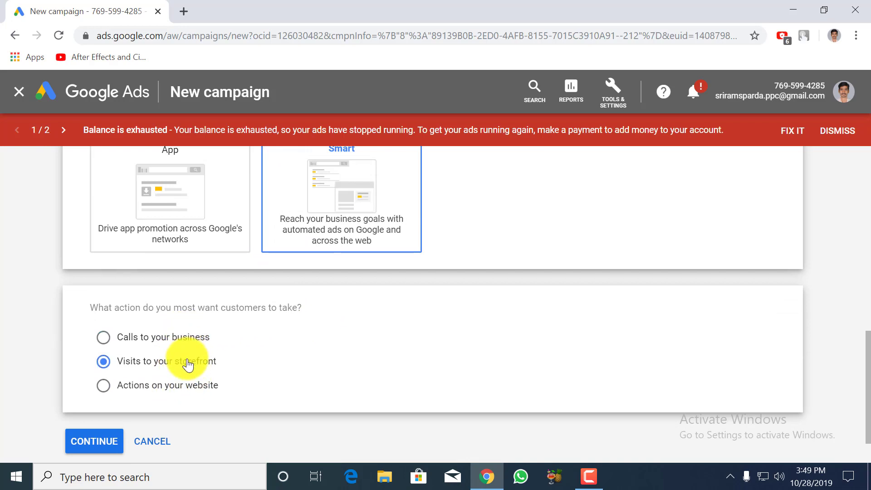
click(171, 338)
click(169, 361)
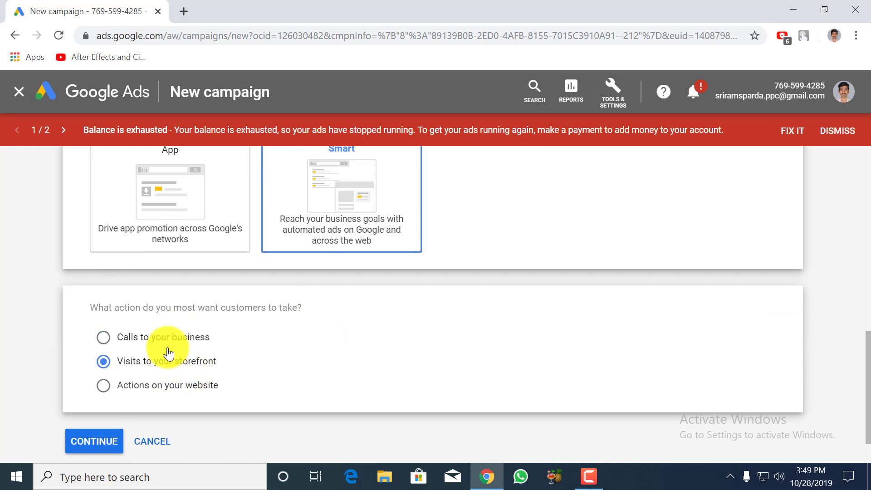
click(168, 335)
click(169, 363)
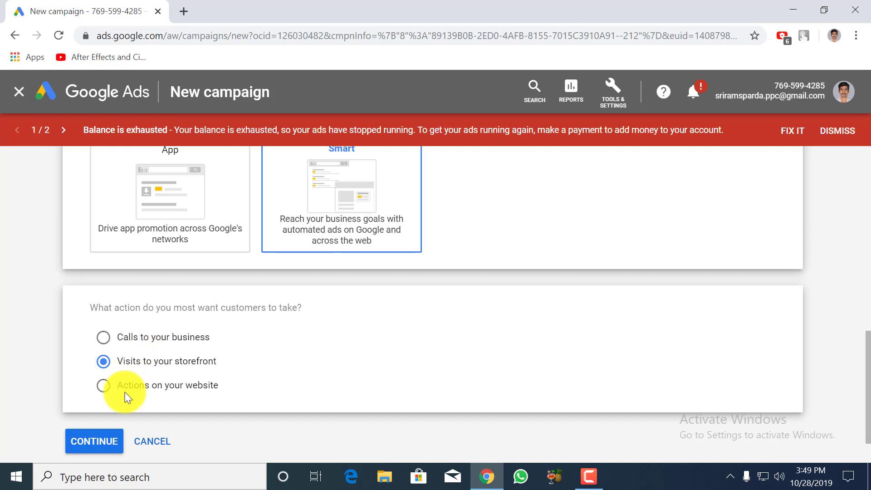
click(97, 441)
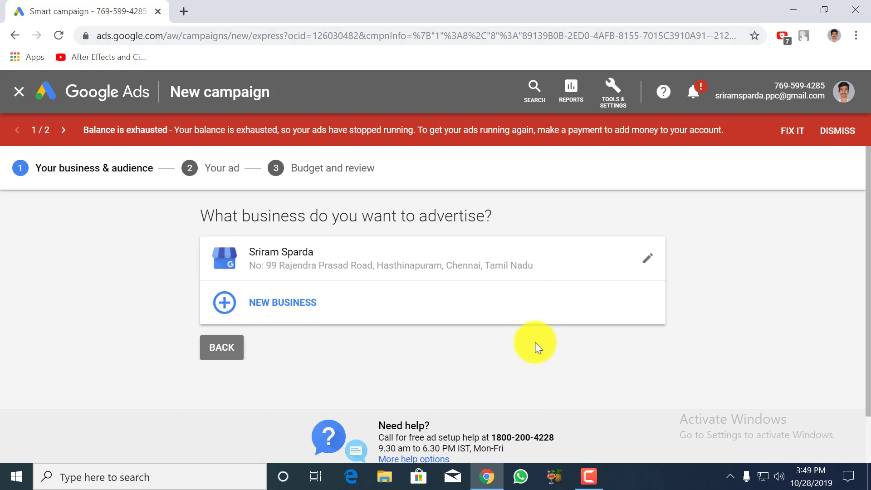
click(298, 263)
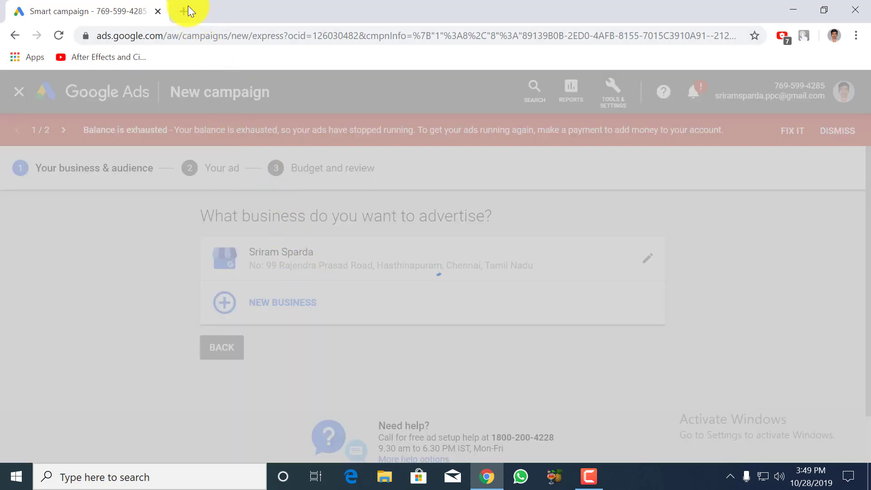
- Search Google in a new browser tab for the business name plus "chennai" and look through the results
click(186, 10)
text(srira)
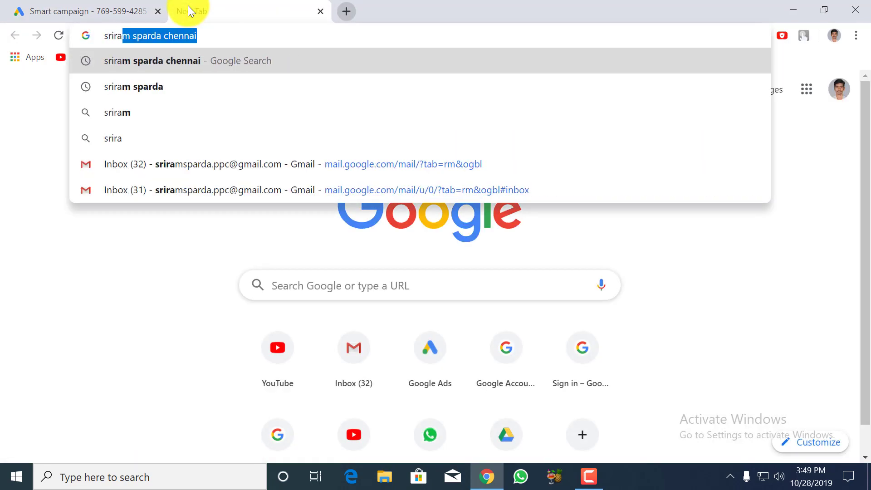
text(m s)
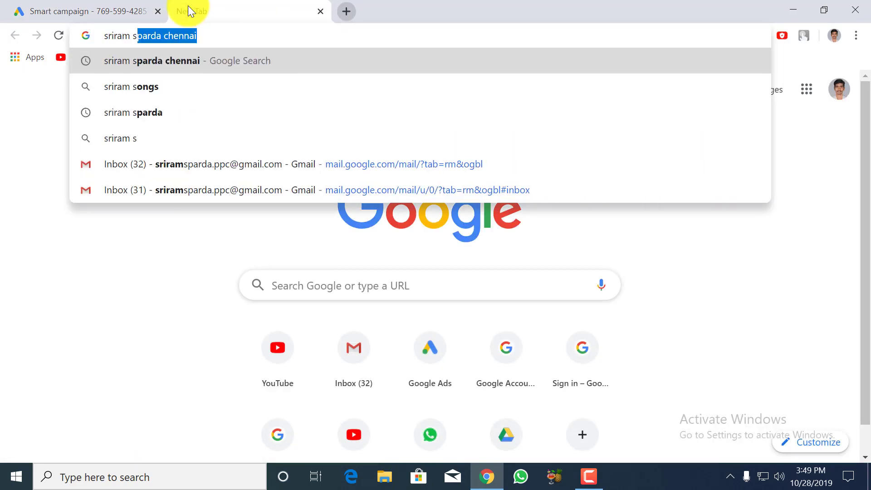
text(parda)
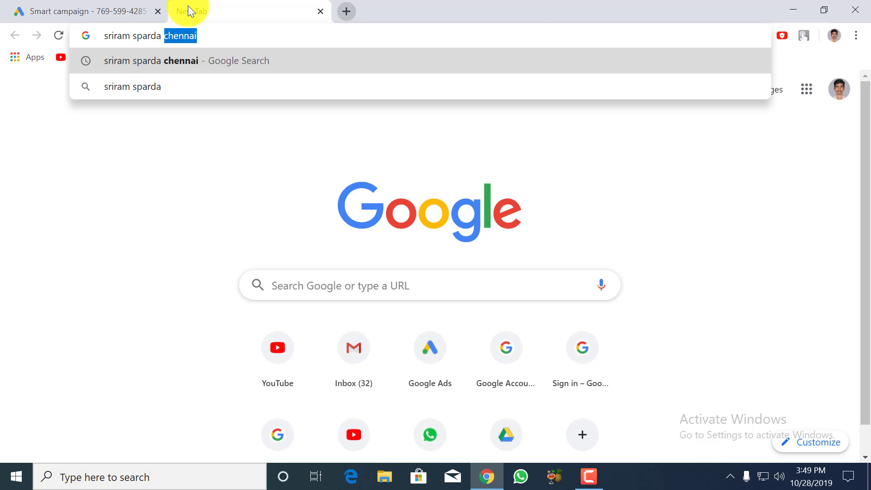
key(Right)
key(Return)
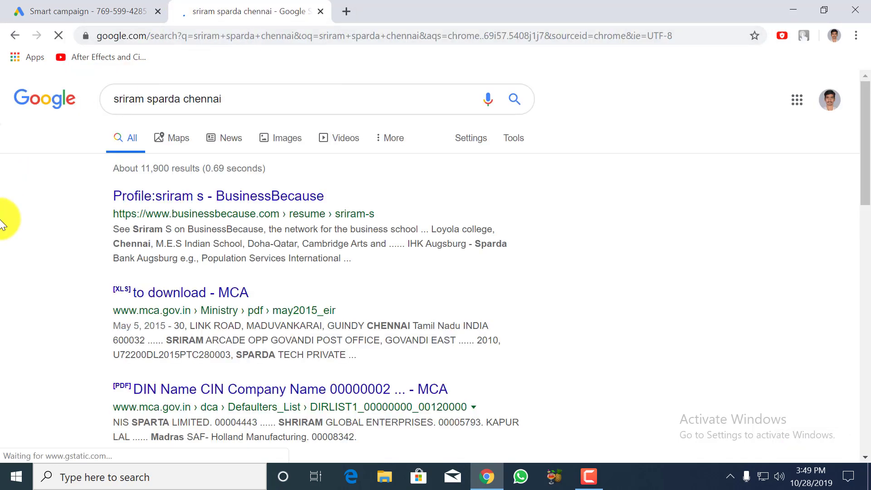
scroll(3, 222, down, 8)
scroll(3, 220, down, 10)
scroll(6, 220, up, 20)
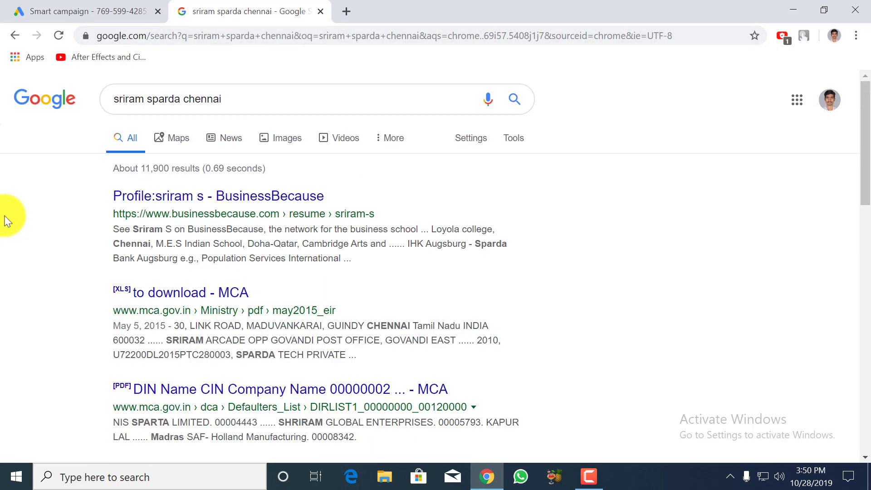
- Search Google for the business name plus "google ads" and look through the results
double_click(229, 98)
text(g)
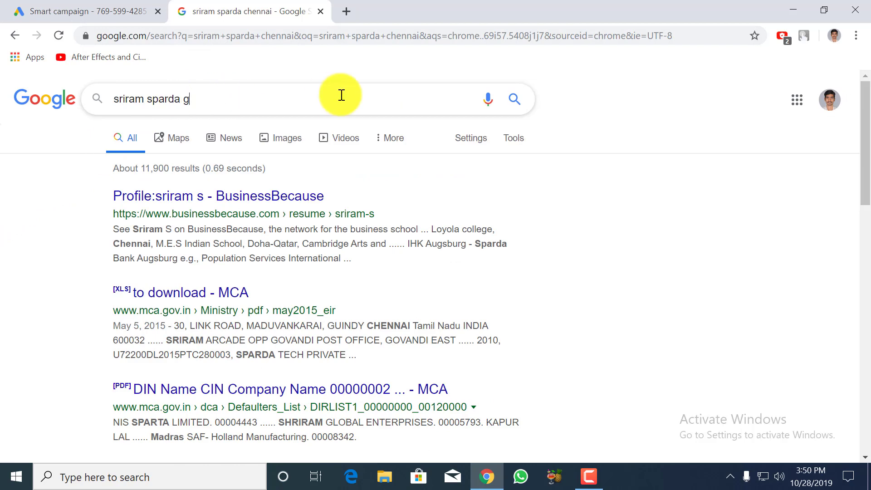
text(oogle ads\)
key(Return)
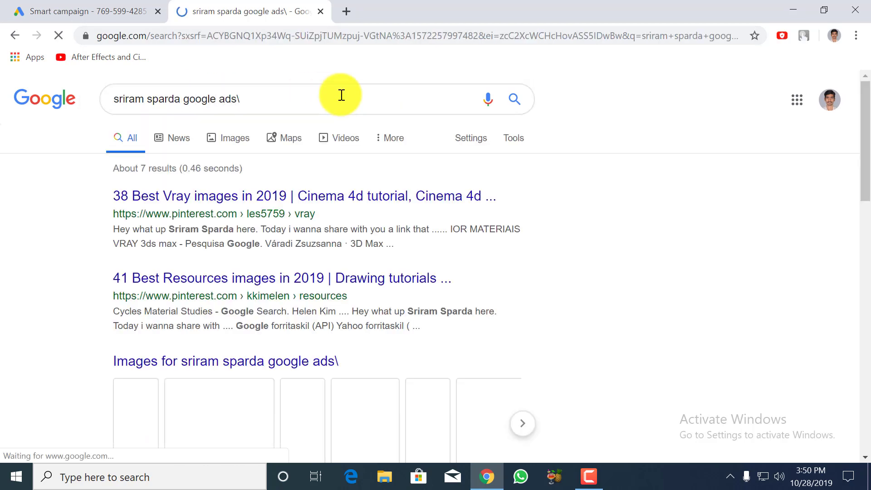
click(239, 98)
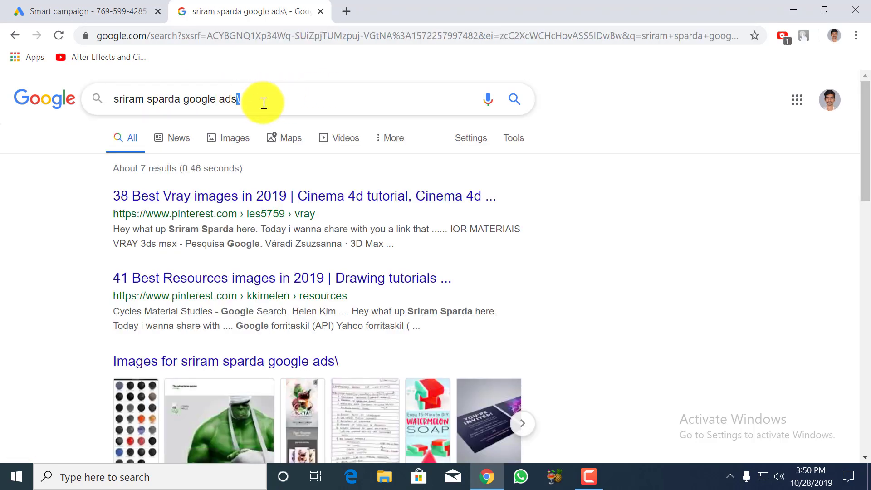
key(BackSpace)
key(Return)
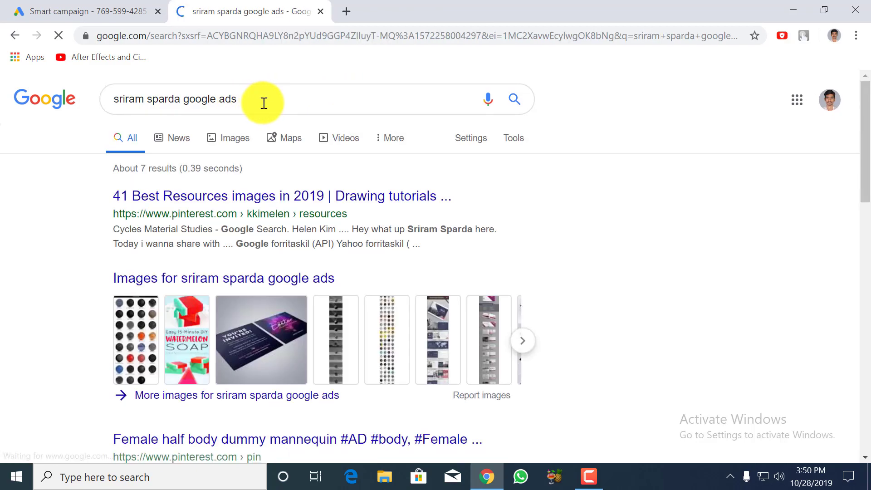
scroll(381, 218, down, 15)
scroll(381, 218, up, 15)
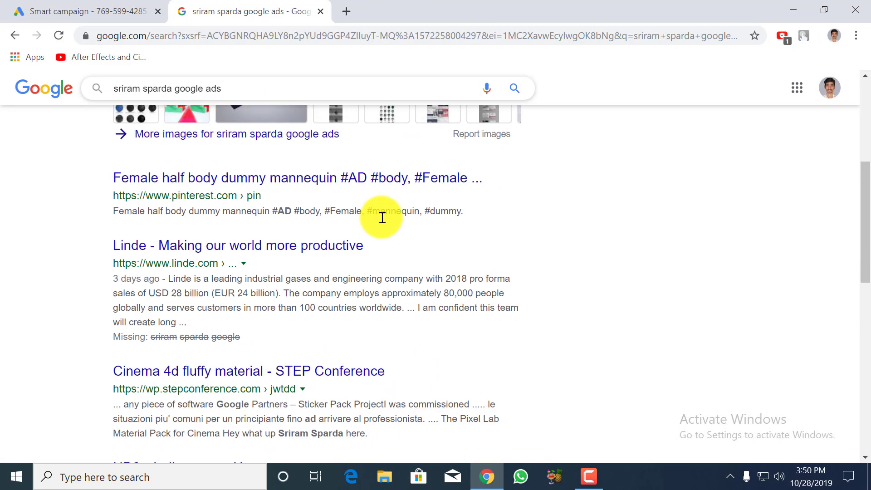
- Search Google for the business name plus "phone number"
click(184, 99)
shift+click(321, 99)
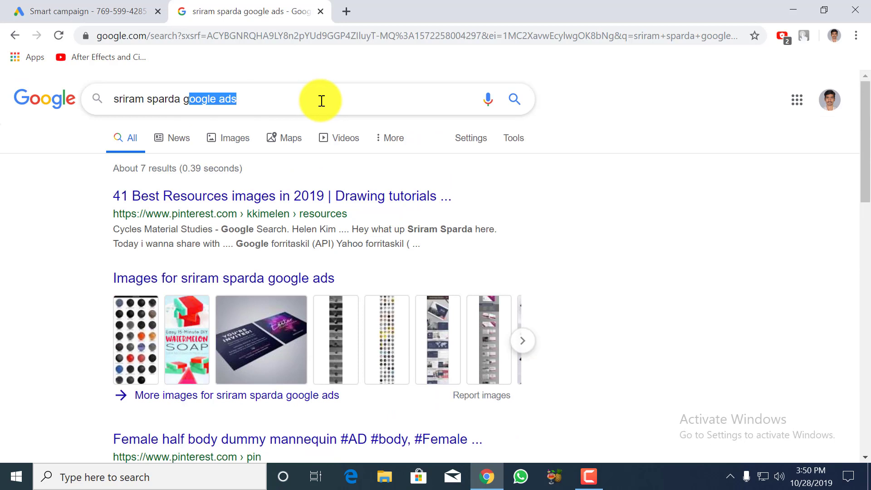
text(g)
key(BackSpace)
text(pho)
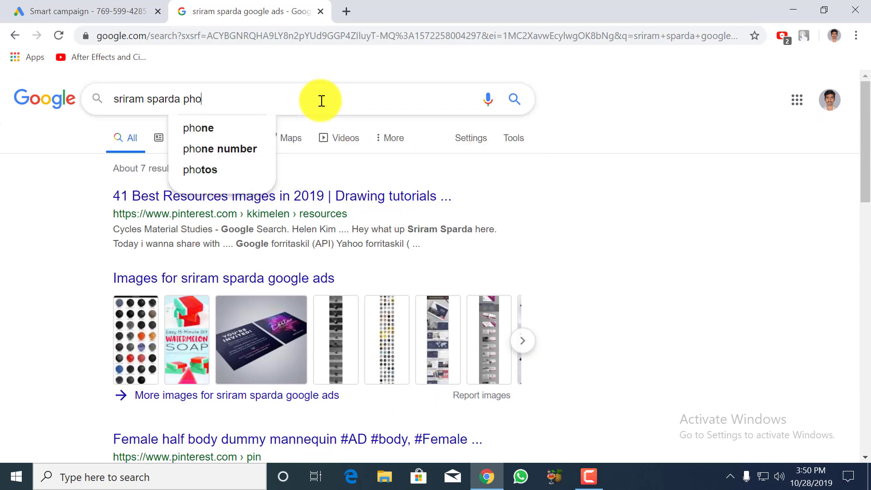
text(ne number)
key(Return)
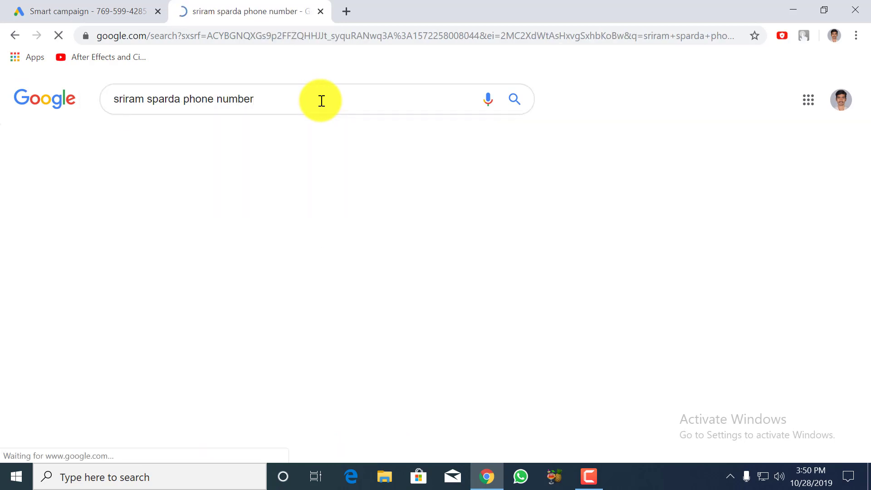
- Examine the phone number shown for the business in the search results
scroll(321, 103, down, 1)
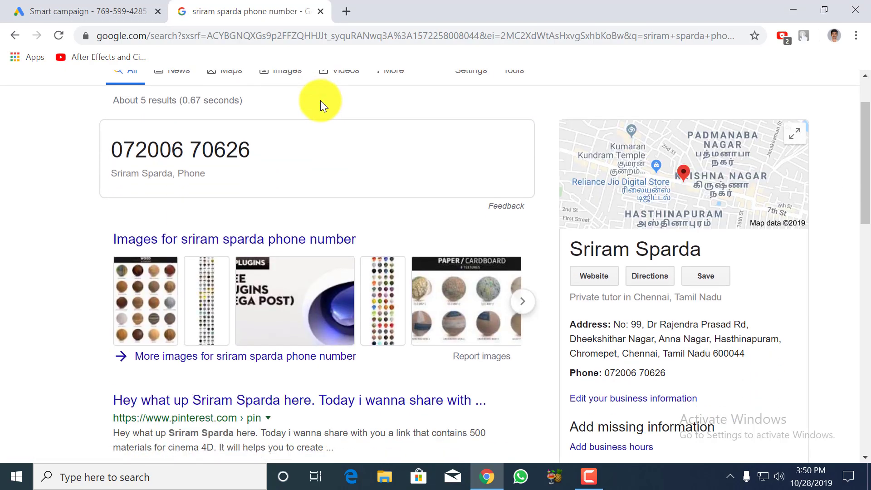
scroll(322, 106, up, 1)
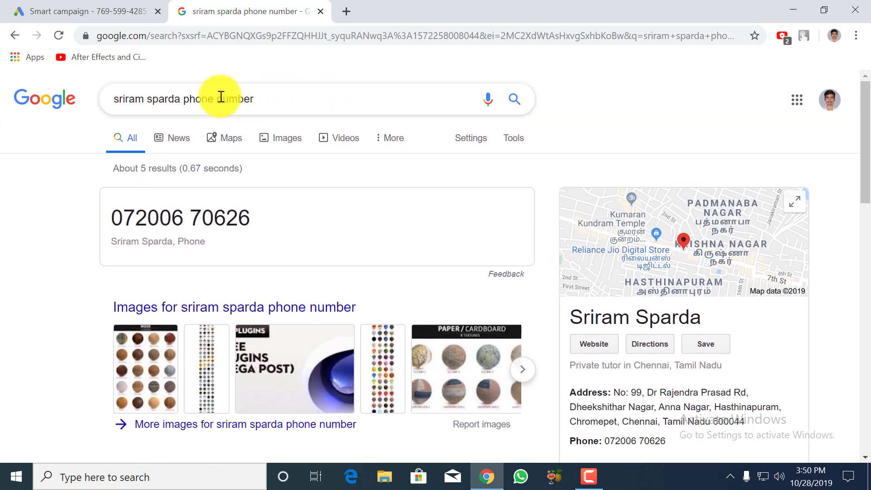
drag(184, 96, 270, 97)
triple_click(230, 114)
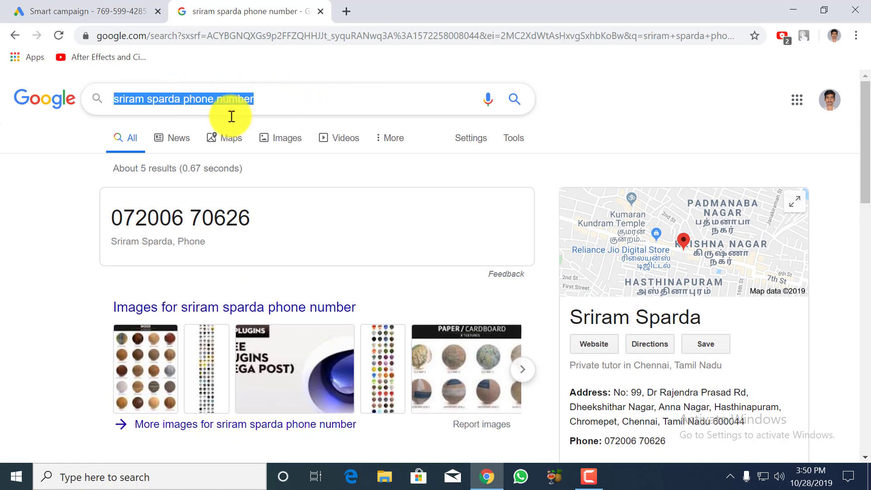
click(50, 195)
drag(108, 215, 316, 217)
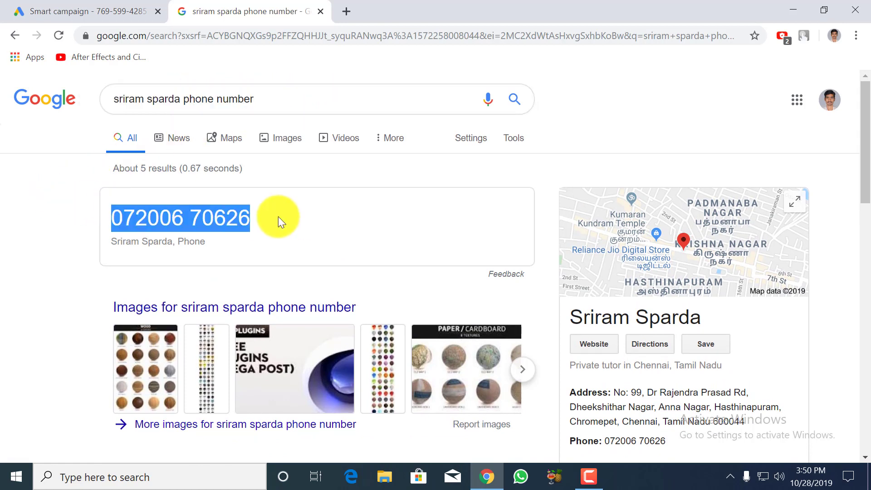
click(38, 210)
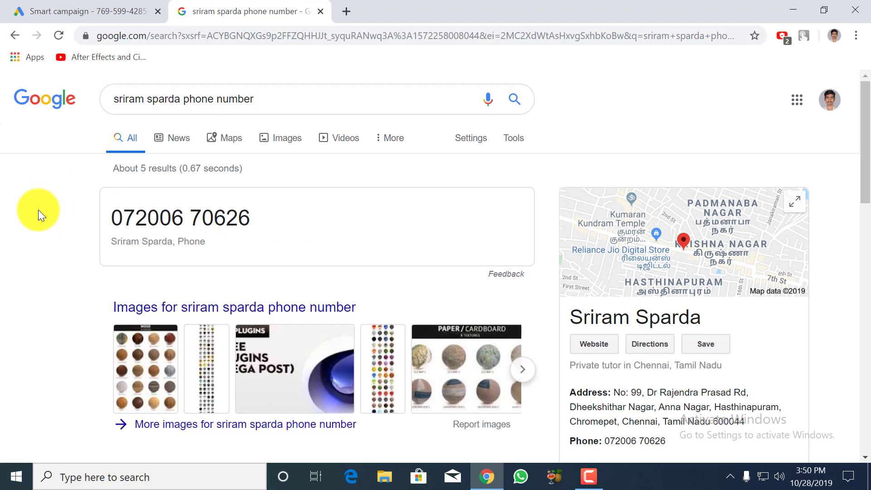
- Browse the products in the business profile and view the details of the Google Tag manager Tutorial Tamil product
scroll(39, 210, down, 3)
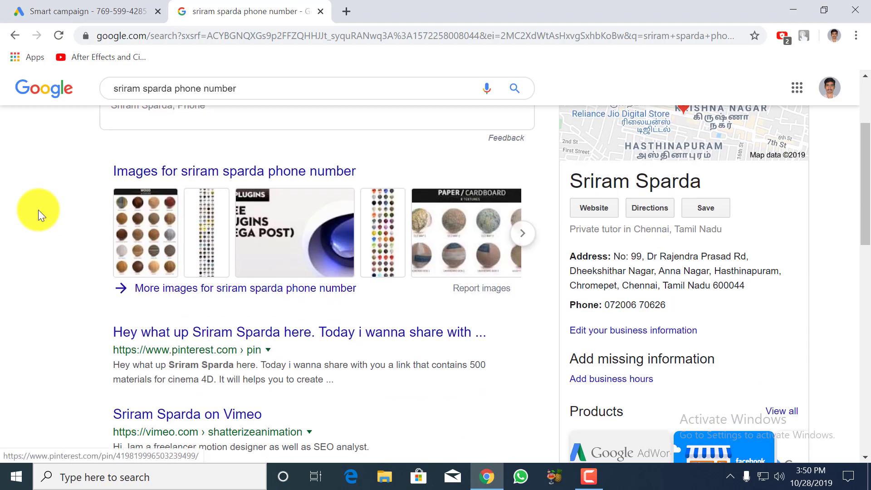
scroll(38, 210, down, 4)
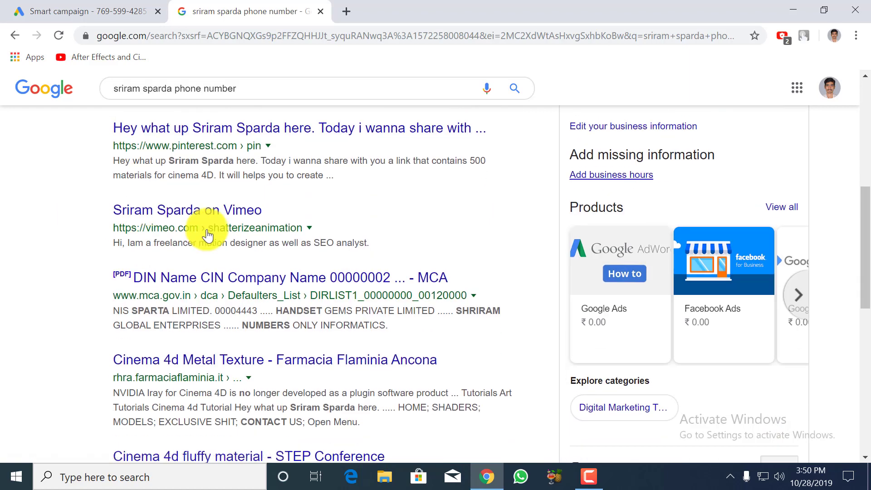
click(796, 297)
click(797, 300)
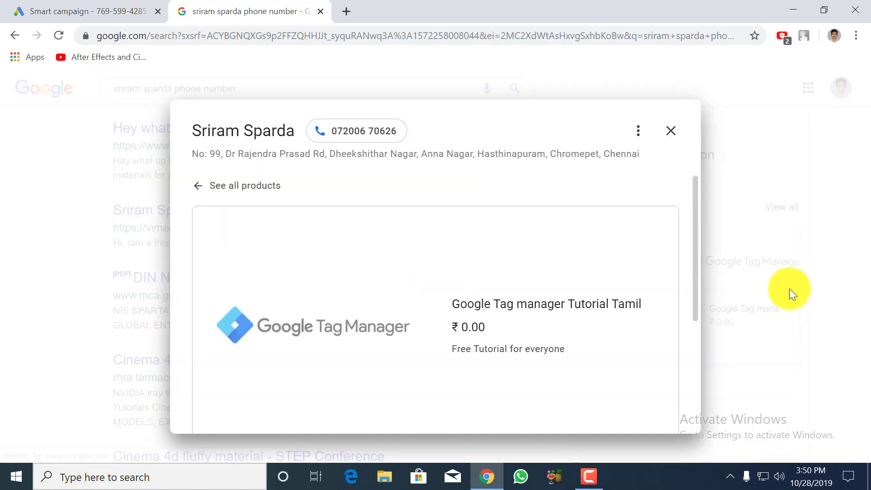
click(672, 137)
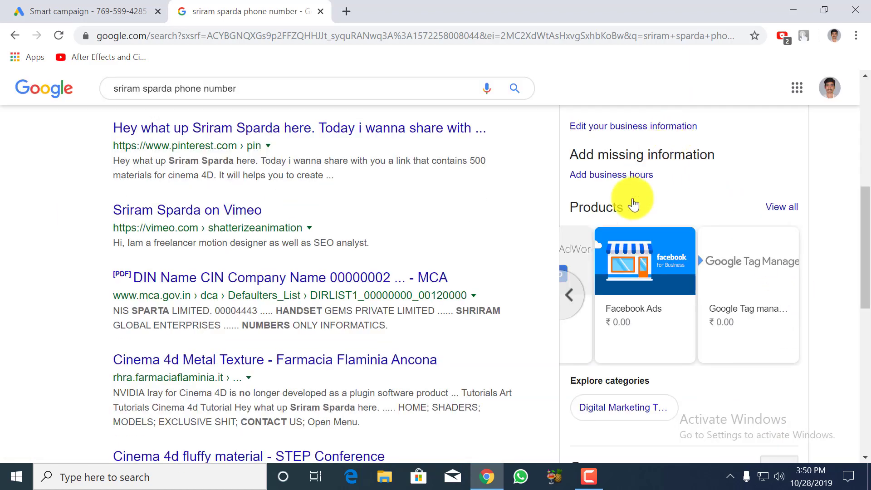
click(566, 299)
scroll(568, 312, up, 8)
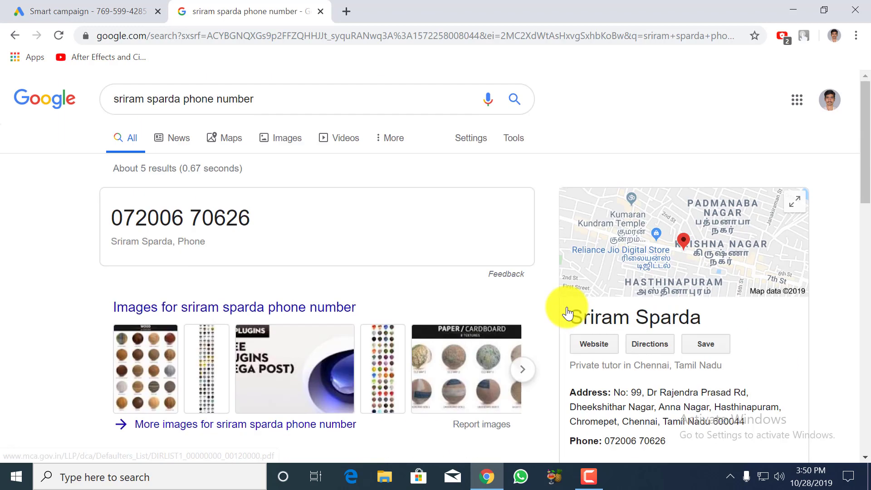
- Compare the search query and phone number result with the location, contact and product details in the business profile
click(272, 101)
double_click(271, 101)
drag(258, 218, 111, 219)
scroll(730, 304, down, 2)
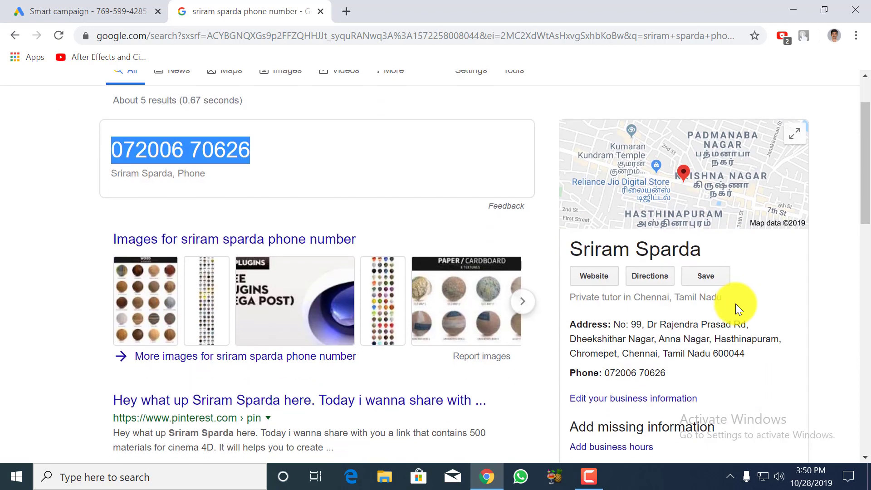
drag(652, 300, 735, 305)
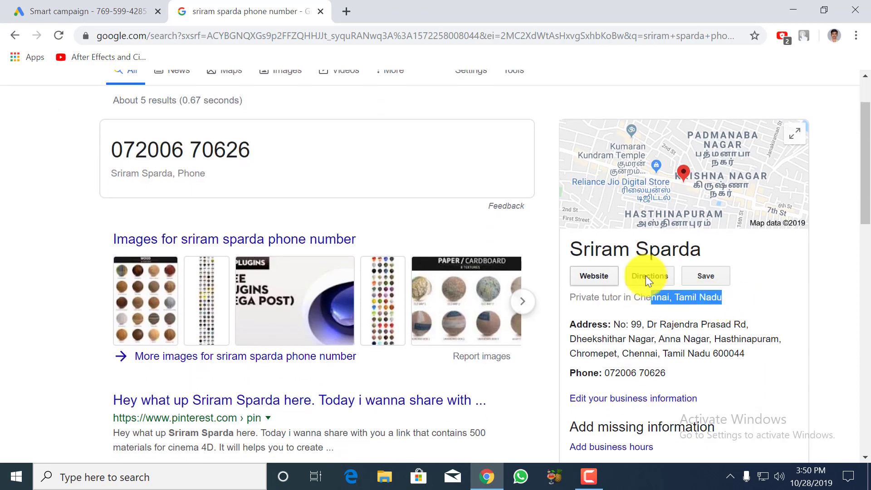
drag(284, 160, 111, 153)
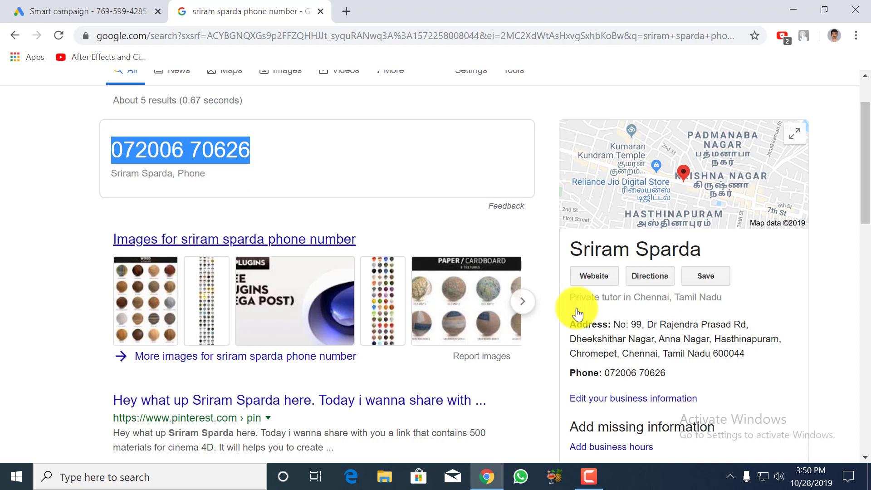
scroll(46, 204, up, 2)
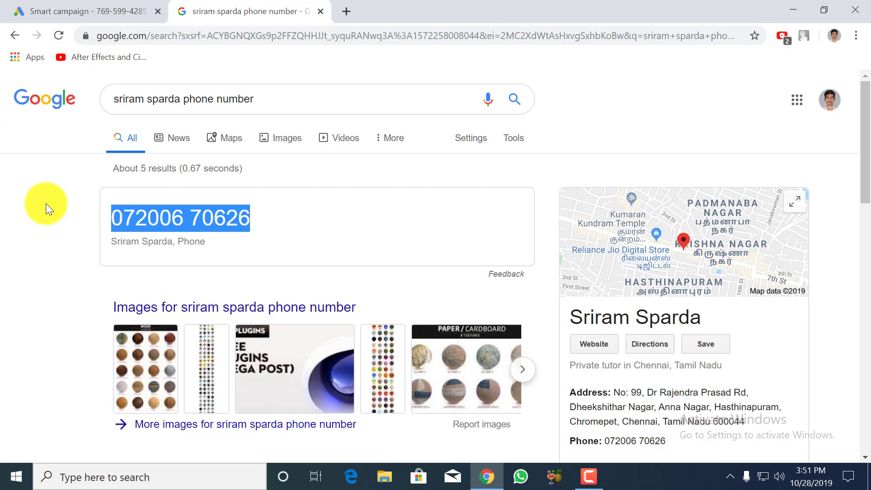
scroll(45, 203, down, 3)
scroll(75, 207, down, 6)
scroll(745, 278, down, 9)
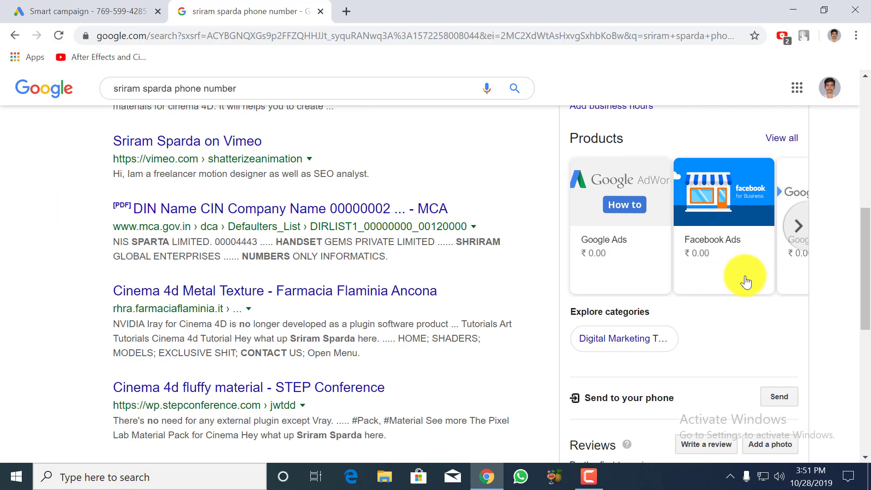
scroll(743, 275, up, 6)
scroll(742, 274, up, 10)
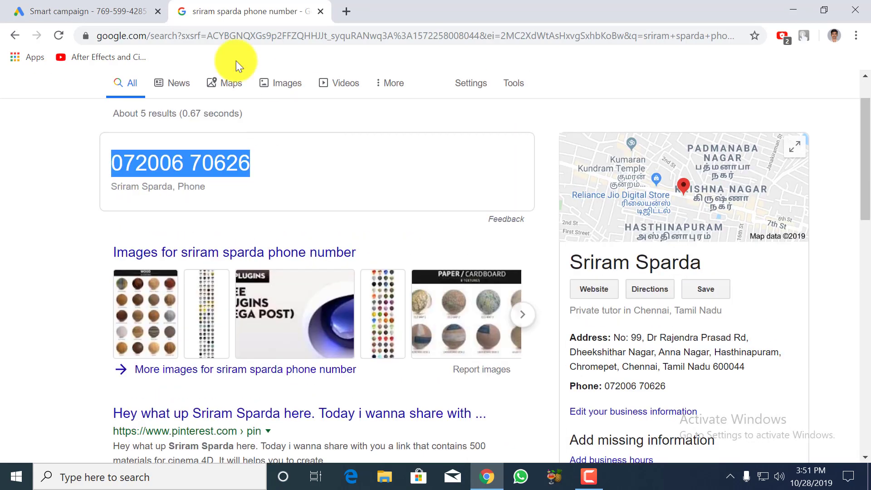
- Return to the Smart campaign in Google Ads and set the radius around the business to 18 km
click(90, 10)
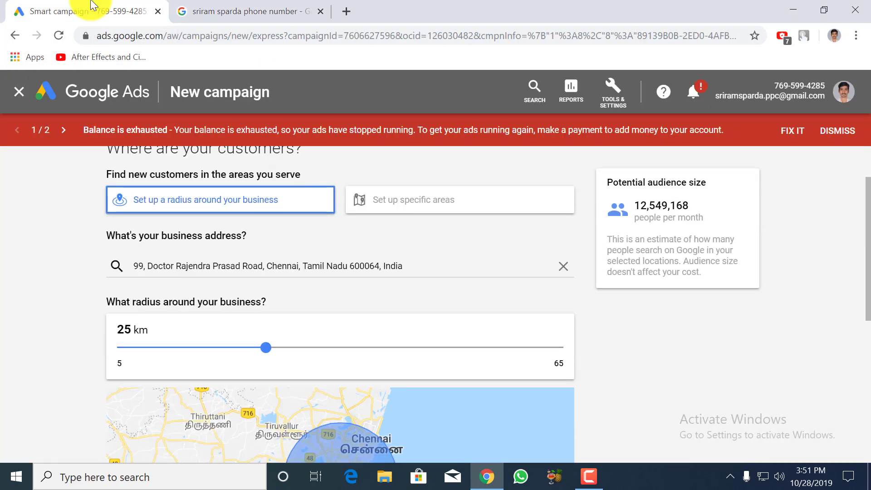
scroll(233, 359, down, 2)
scroll(234, 356, up, 3)
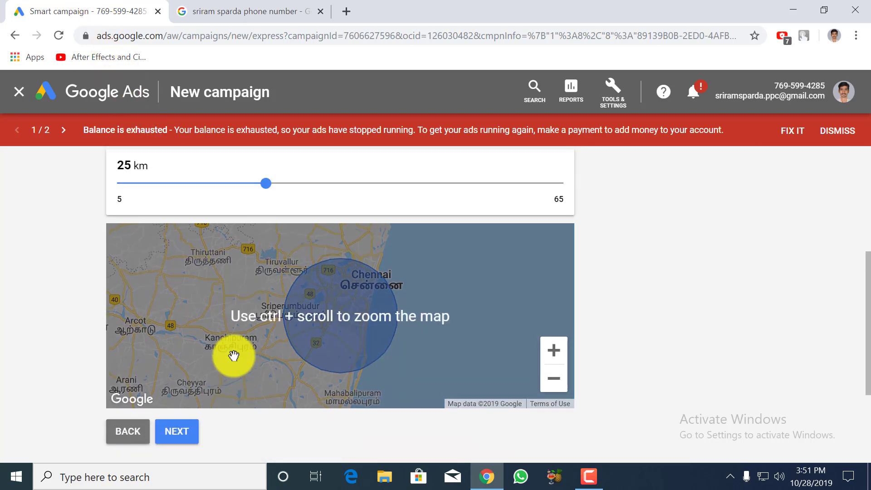
drag(258, 280, 214, 285)
scroll(214, 285, up, 2)
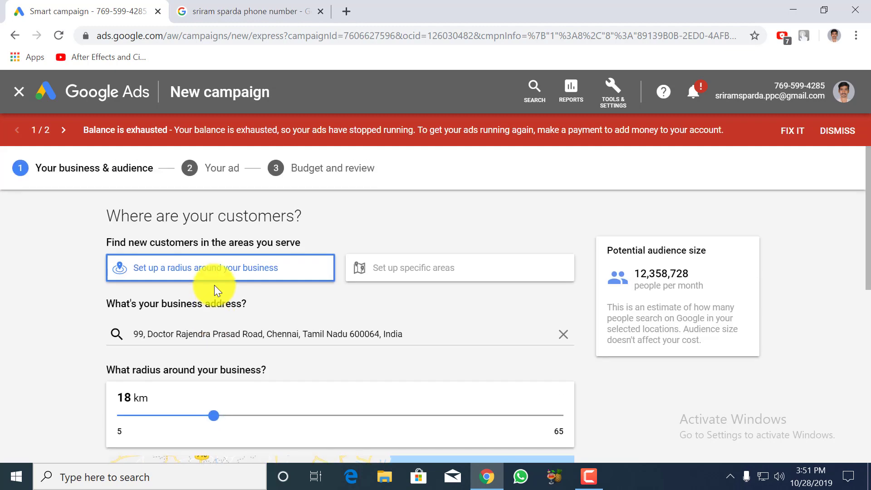
- Try specific-area targeting with the Mudichur location removed, and return to the radius option
scroll(324, 243, down, 1)
click(410, 211)
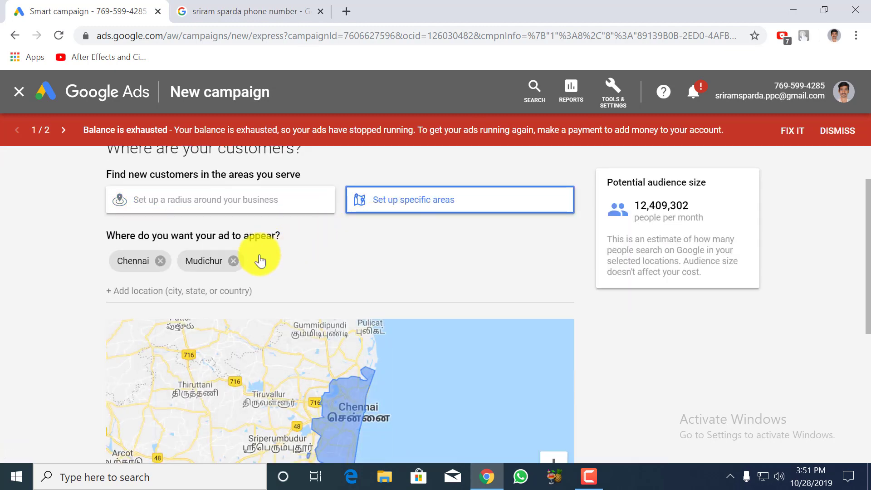
click(233, 260)
scroll(234, 261, down, 3)
scroll(234, 261, up, 3)
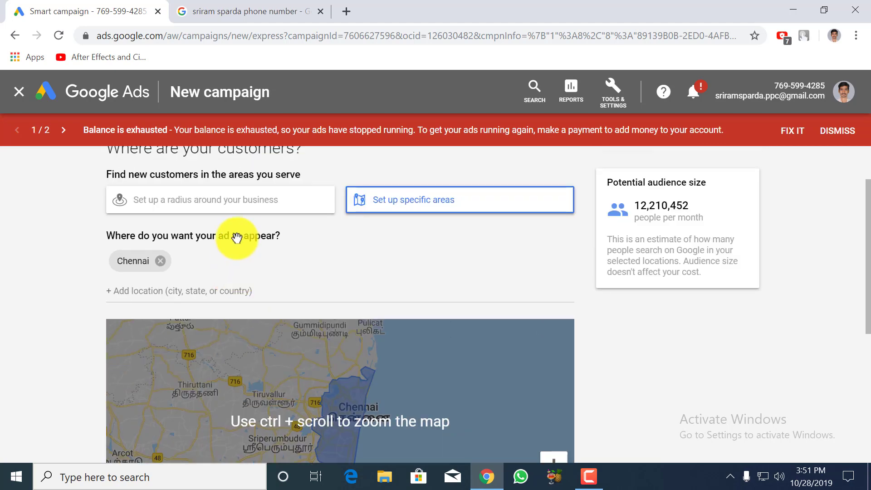
click(242, 200)
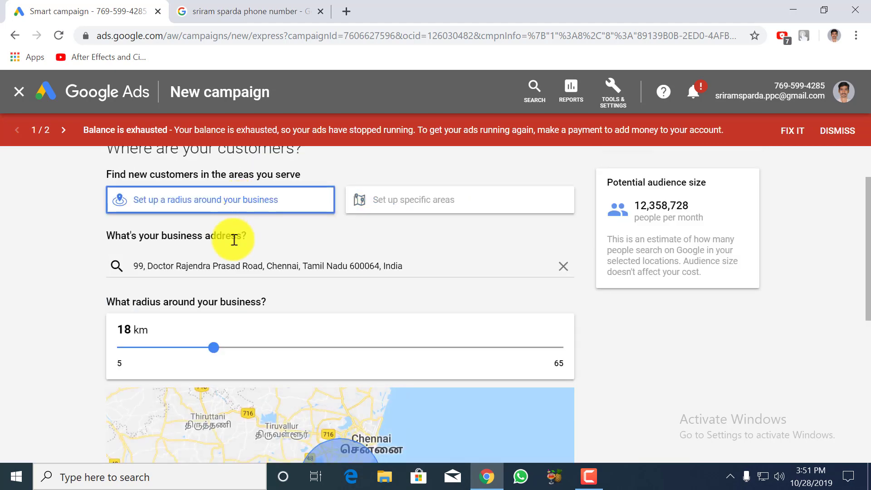
- Set the radius around the business to 15 km and check the covered area on the map
drag(211, 344, 191, 348)
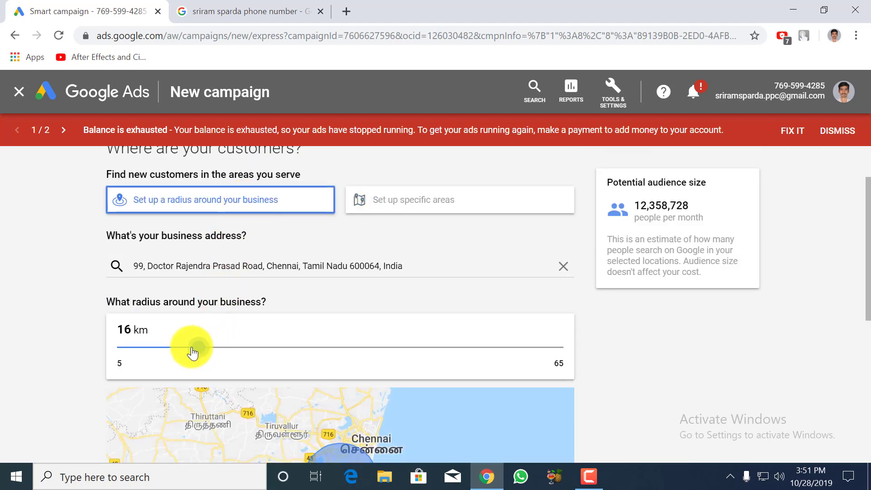
scroll(50, 306, down, 5)
scroll(50, 306, down, 3)
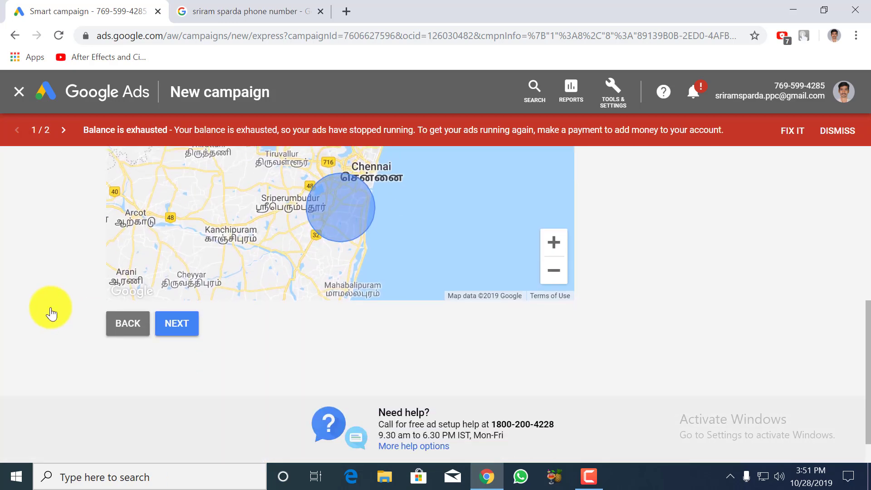
scroll(565, 309, up, 5)
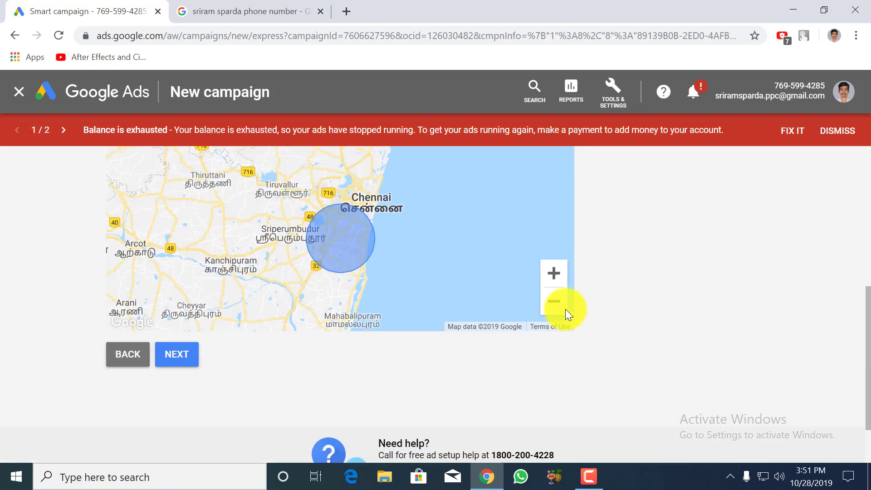
scroll(565, 309, up, 1)
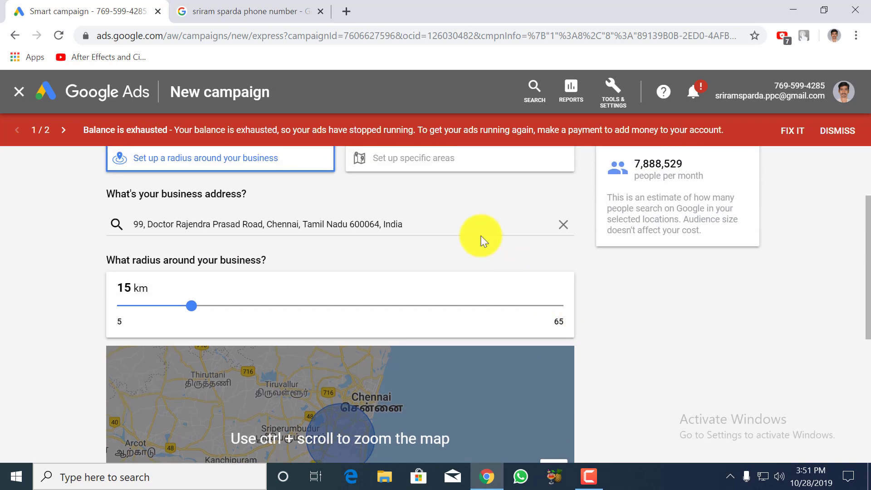
- Keep the radius around the business as the targeting option and continue to the product or service definition
click(395, 163)
click(252, 163)
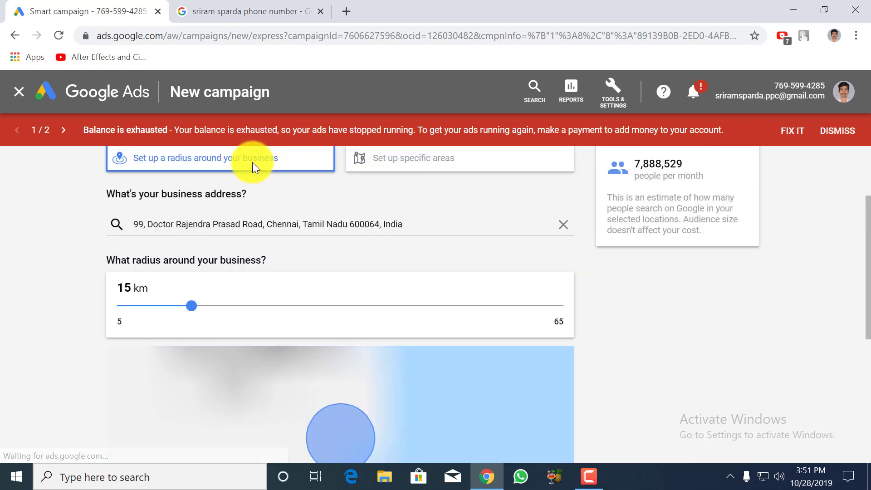
scroll(252, 162, down, 3)
click(177, 418)
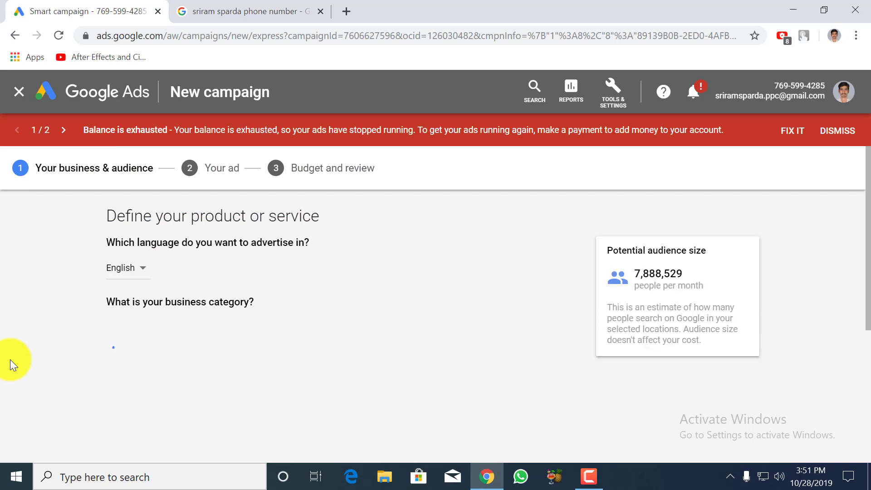
- Search the business categories for "digital mar", choose Digital Marketing Course, and look over the suggested products and services
scroll(10, 359, down, 2)
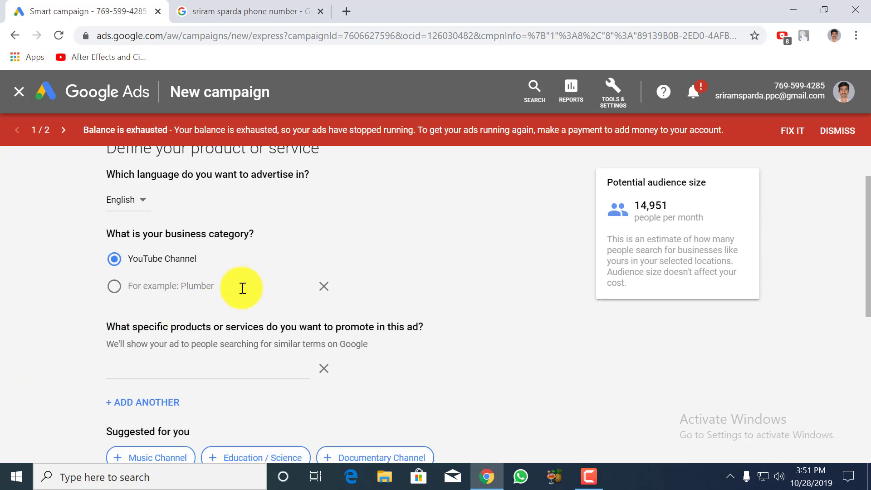
click(242, 288)
scroll(243, 288, down, 5)
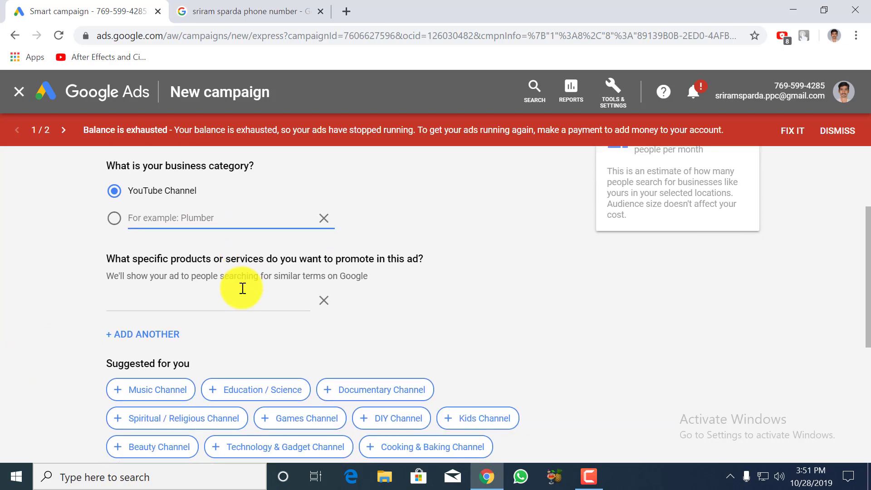
scroll(385, 298, up, 2)
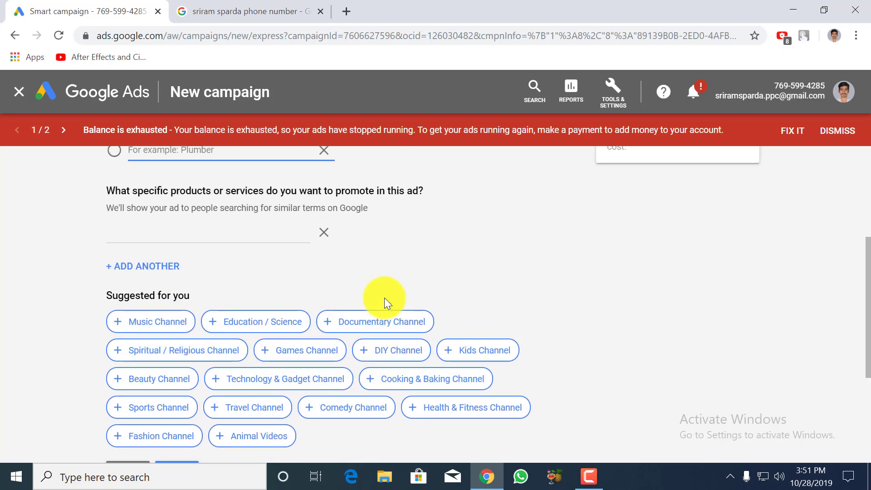
scroll(385, 297, up, 2)
text(digi)
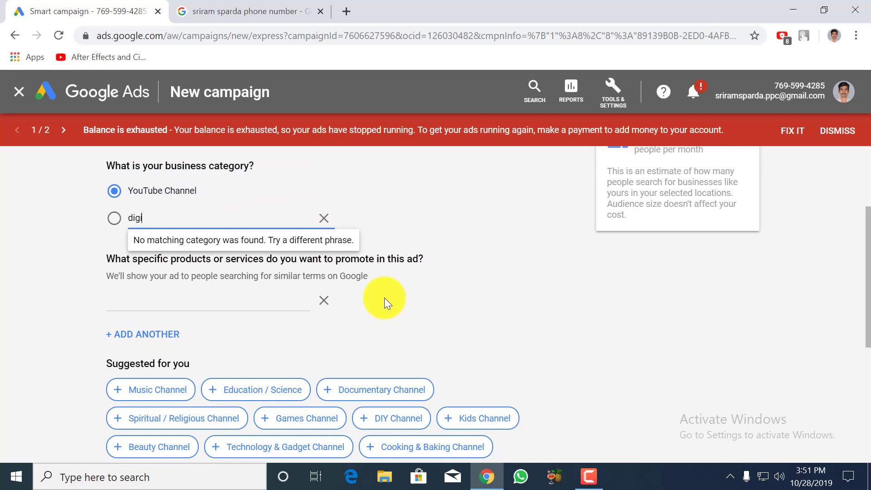
text(tal mar)
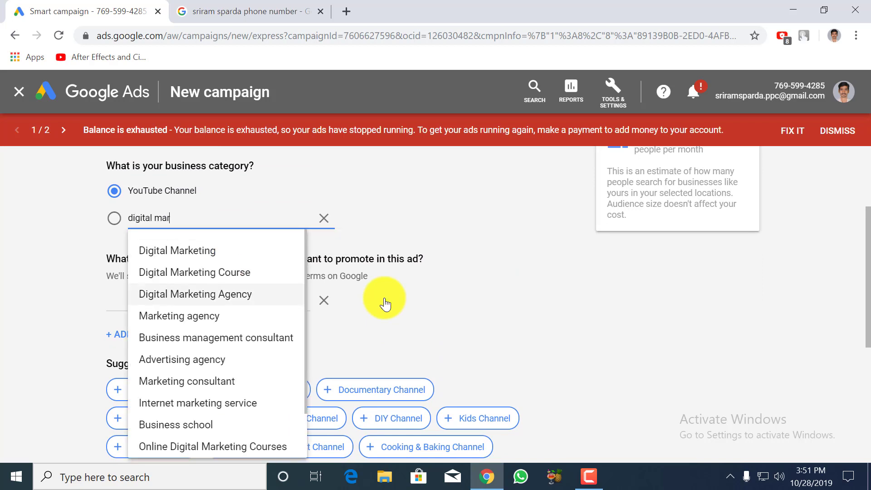
click(204, 273)
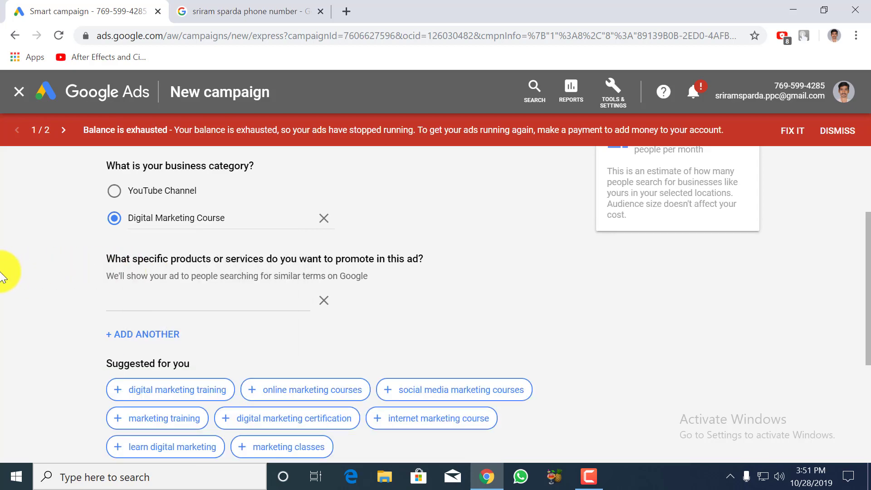
scroll(7, 272, down, 2)
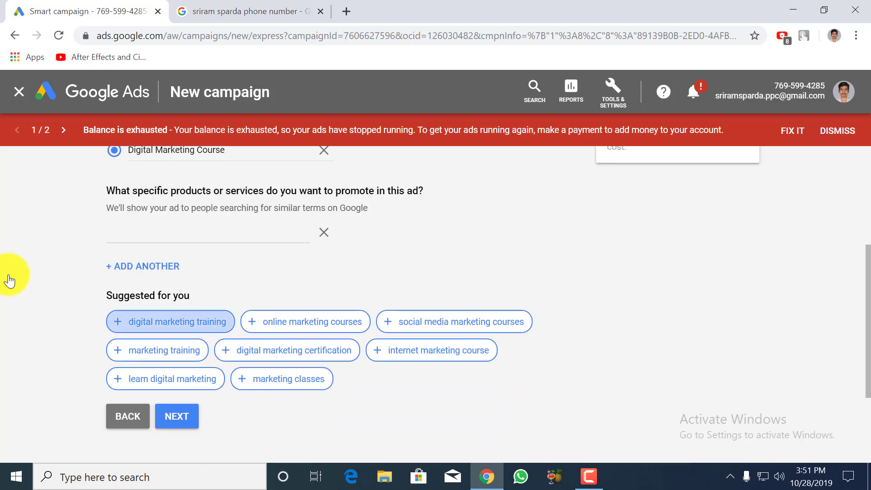
- Add the suggested services digital marketing training, social media marketing courses, online marketing courses, internet marketing course, learn digital marketing and digital marketing certification
click(159, 330)
click(295, 328)
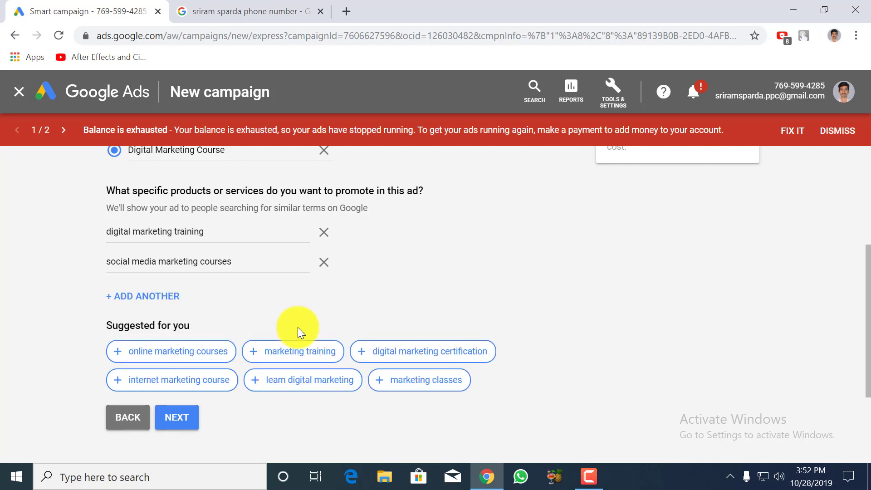
click(185, 359)
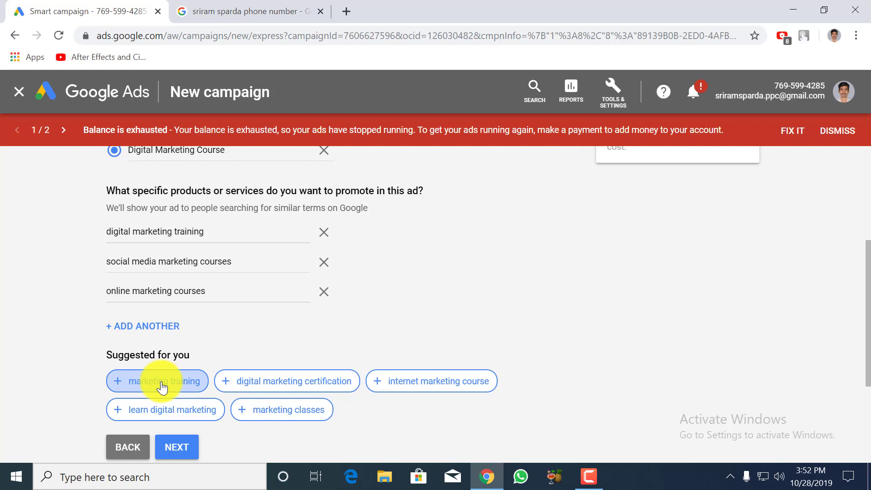
click(399, 384)
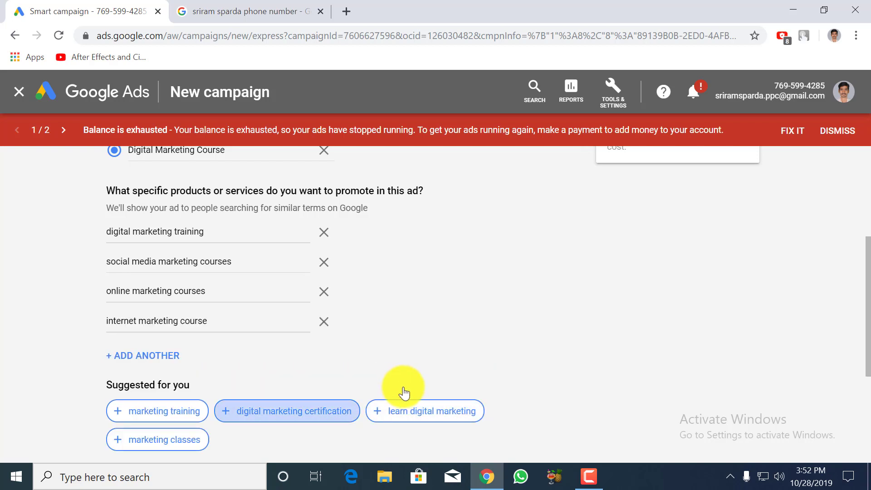
click(416, 411)
click(301, 438)
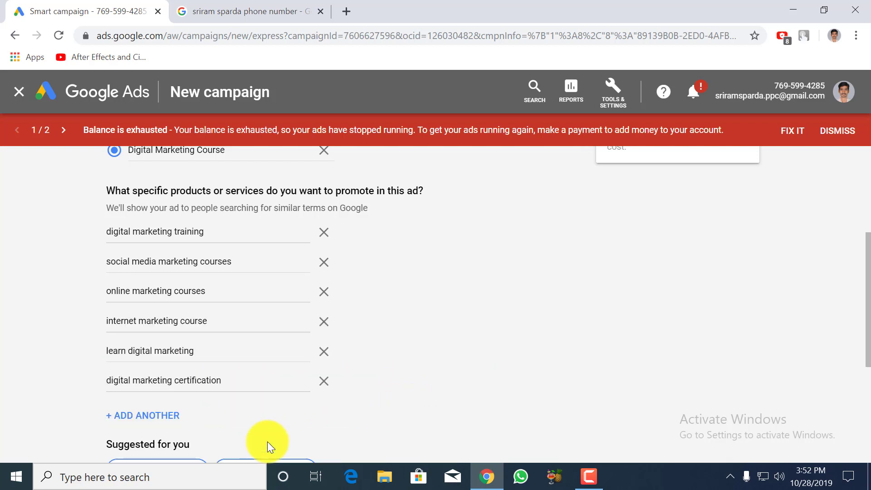
scroll(268, 441, down, 3)
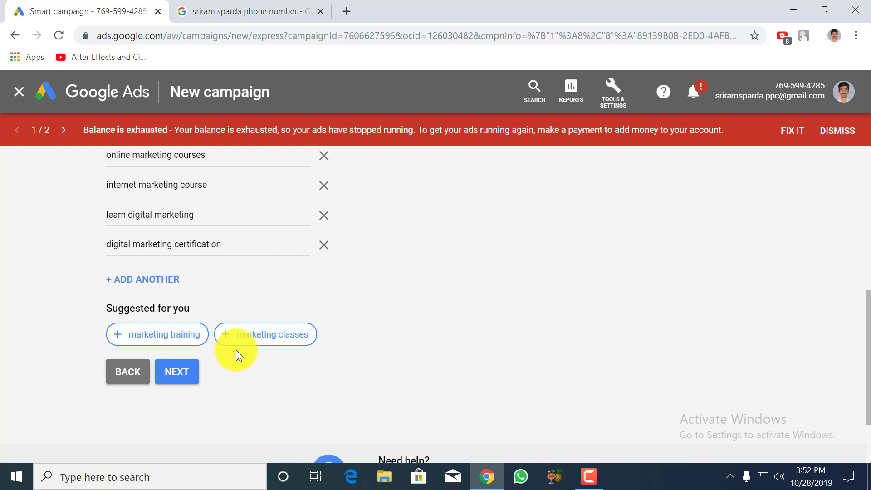
scroll(236, 350, up, 1)
scroll(228, 331, up, 2)
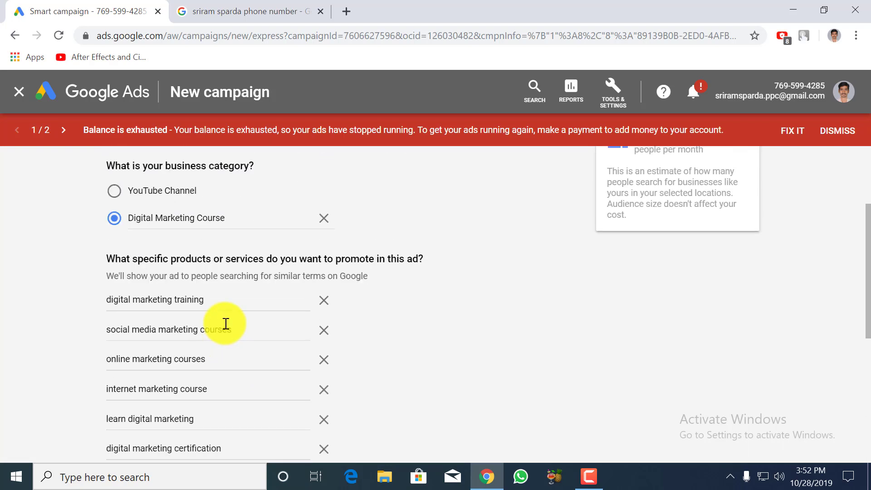
scroll(226, 324, down, 3)
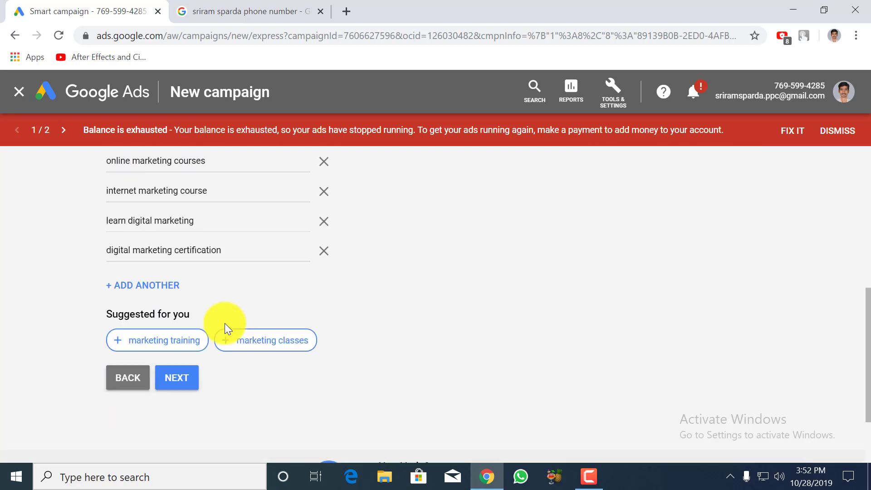
- Add and remove an extra blank service entry, and continue to the ad-writing stage
click(159, 286)
click(324, 275)
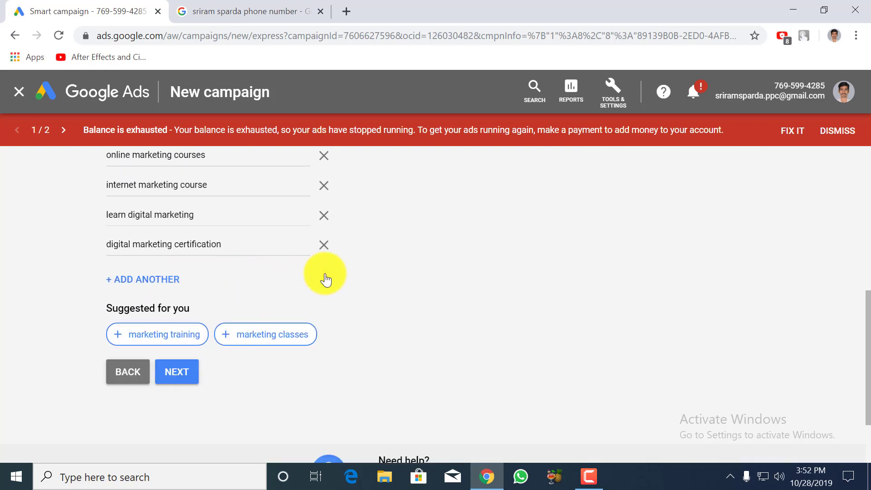
click(196, 373)
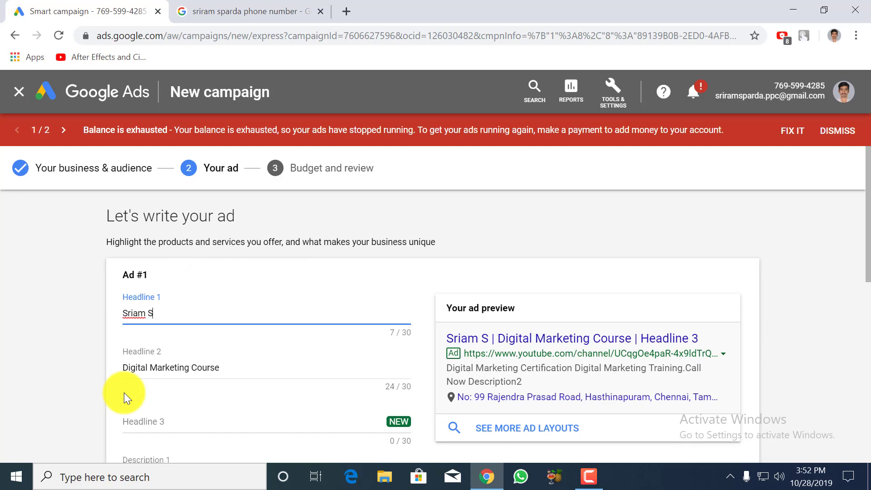
- Look over the prefilled ad headlines and description and the web addresses available as the ad's click destination
scroll(3, 350, down, 5)
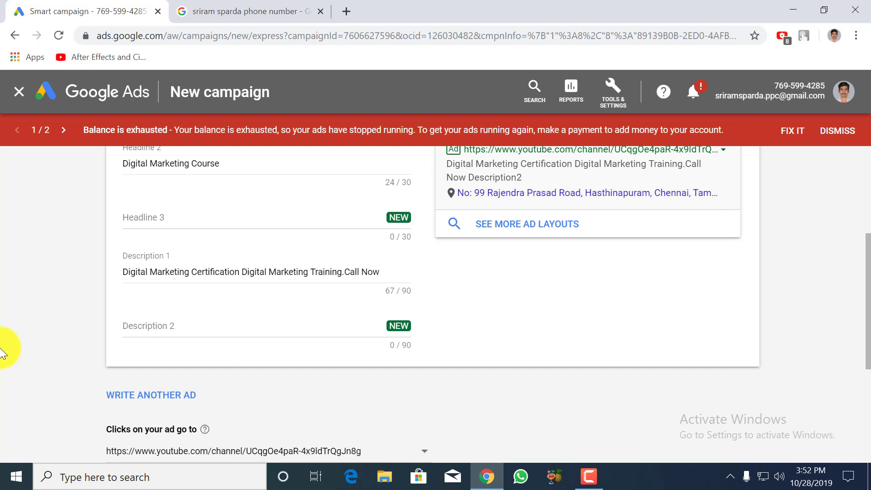
scroll(3, 352, down, 2)
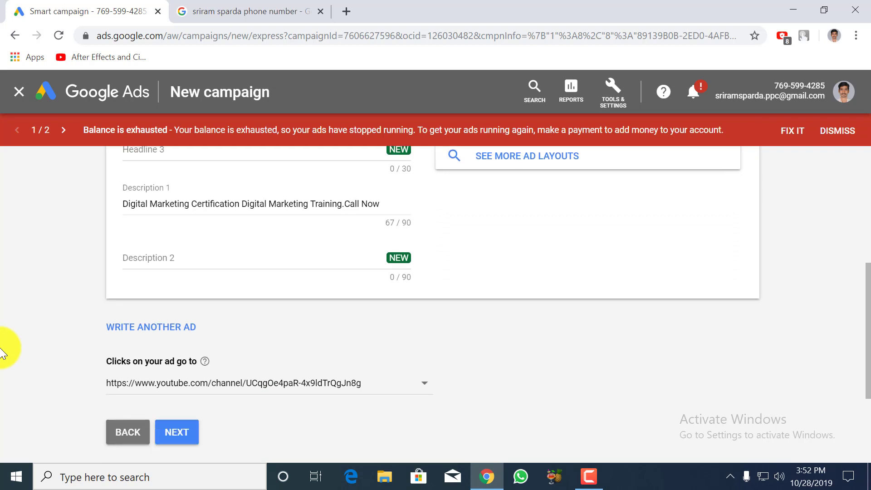
click(380, 388)
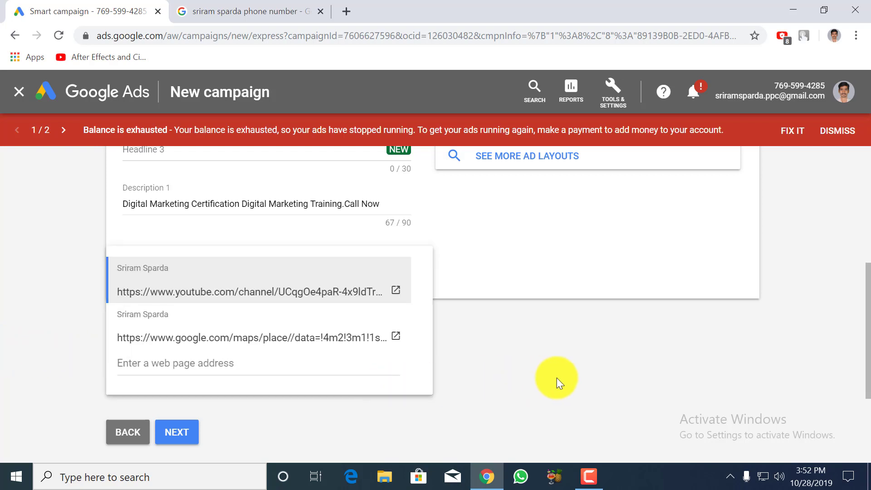
click(558, 378)
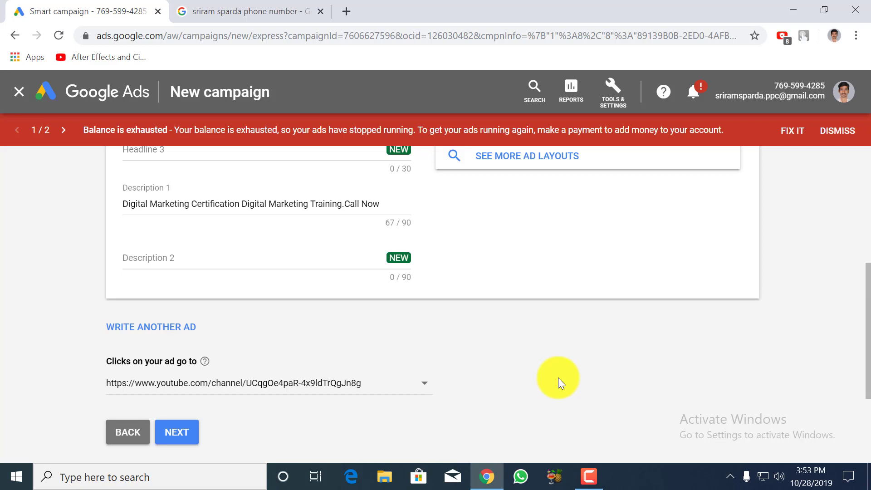
- Open the Google Maps address offered as the ad's click destination and look over the business profile
click(306, 388)
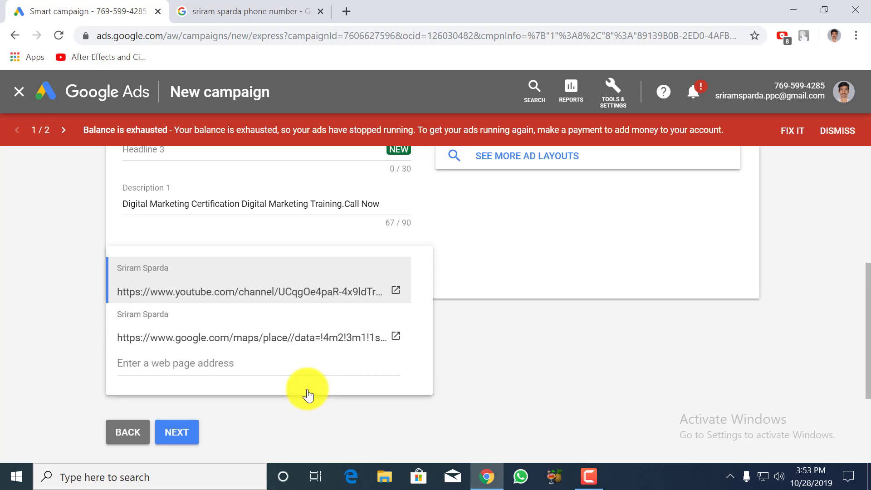
click(395, 338)
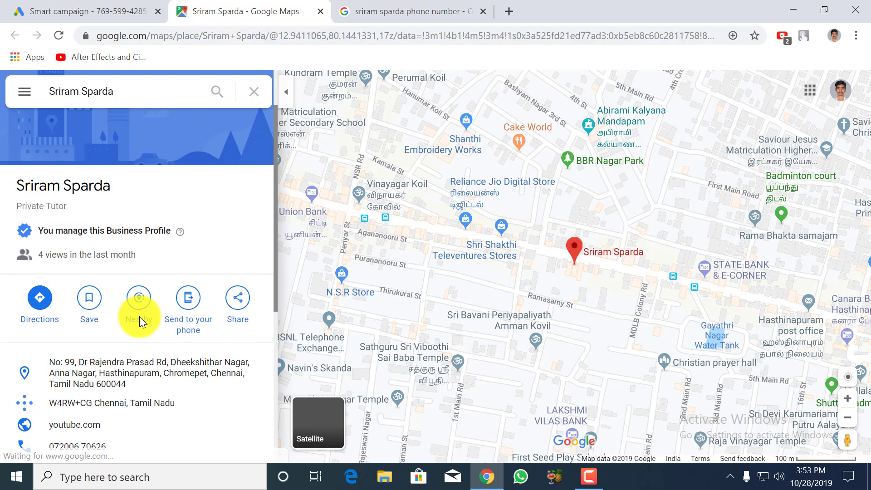
scroll(140, 317, down, 5)
scroll(139, 317, down, 2)
scroll(140, 317, up, 8)
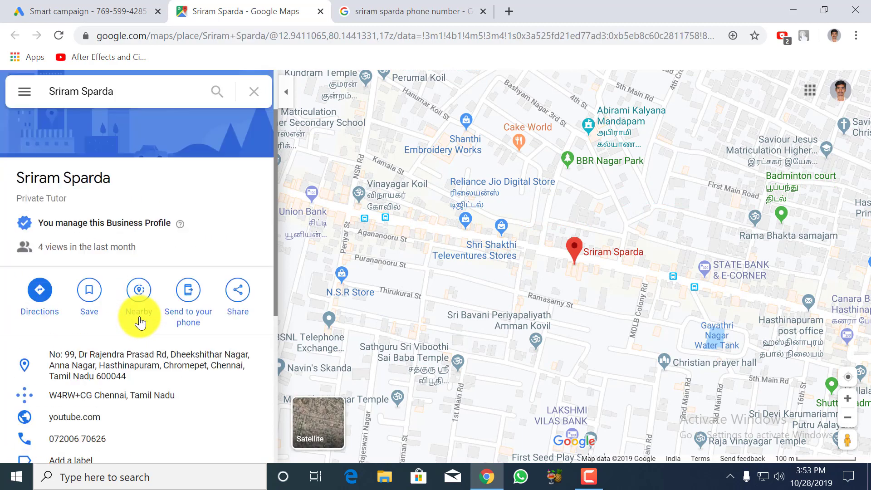
scroll(481, 273, down, 3)
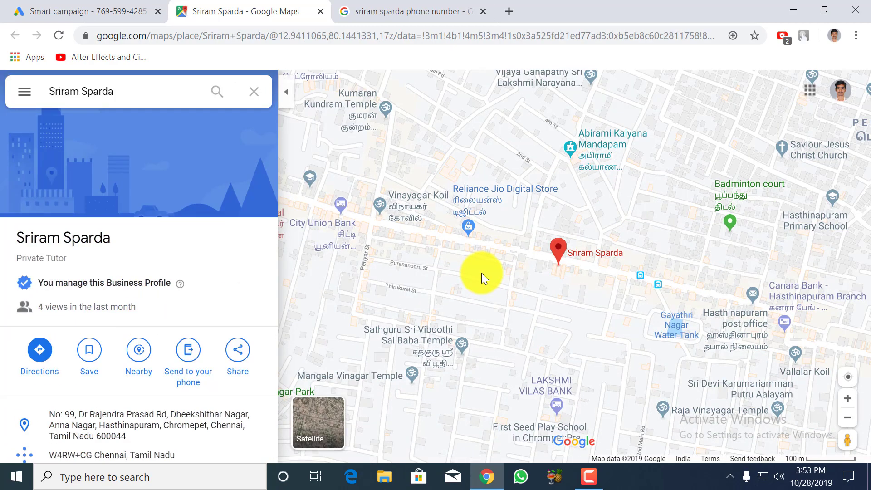
- Examine the business's marker and its surroundings on the map, both close up and from farther out
scroll(481, 273, up, 5)
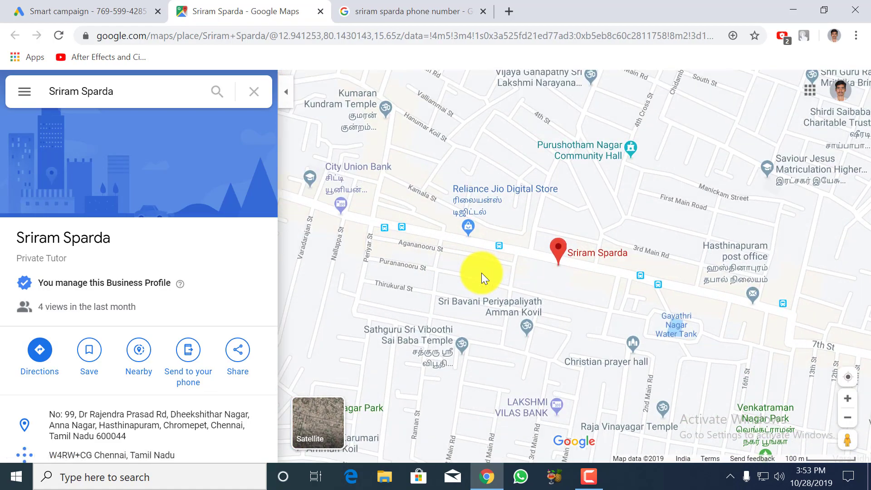
scroll(481, 273, up, 5)
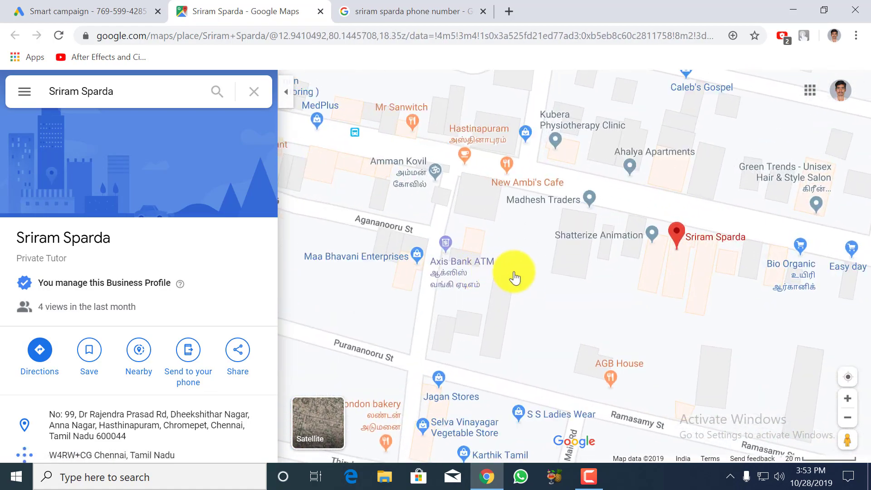
scroll(737, 262, up, 3)
scroll(779, 260, up, 3)
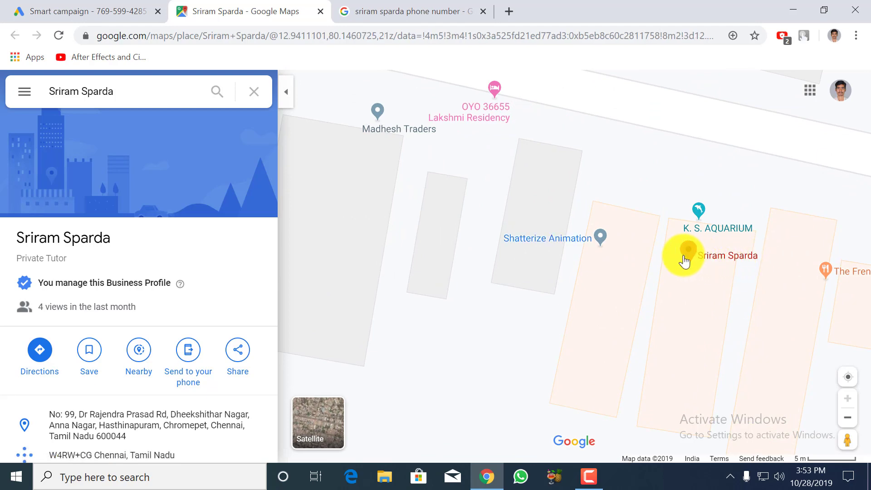
scroll(675, 255, down, 1)
scroll(675, 255, down, 5)
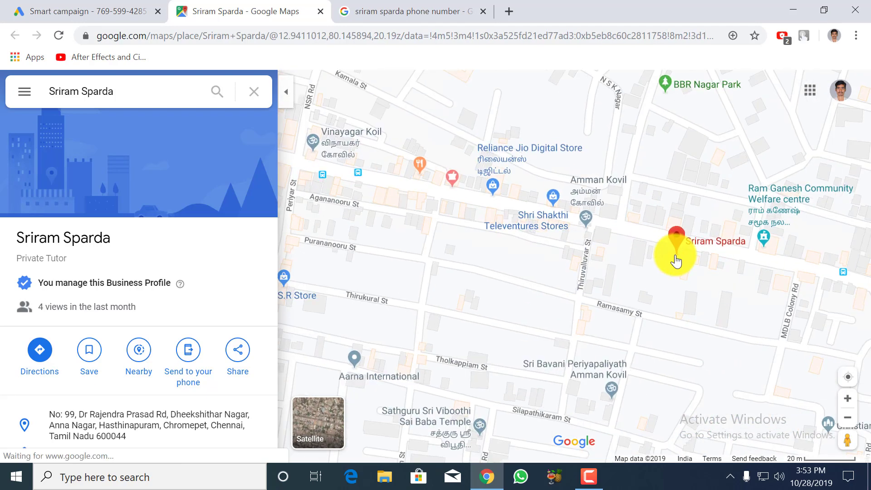
scroll(675, 254, up, 2)
- Open the neighbouring Shatterize Animation listing and review its opening hours, photos and customer reviews
click(609, 243)
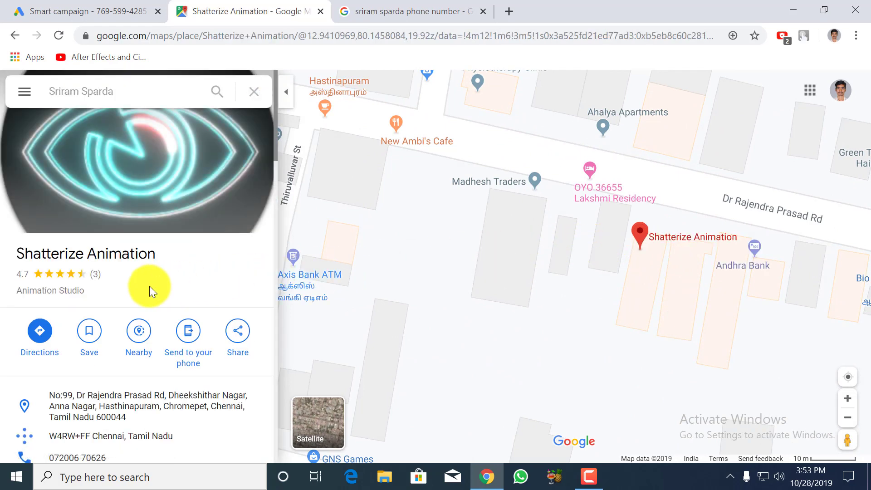
scroll(149, 286, down, 3)
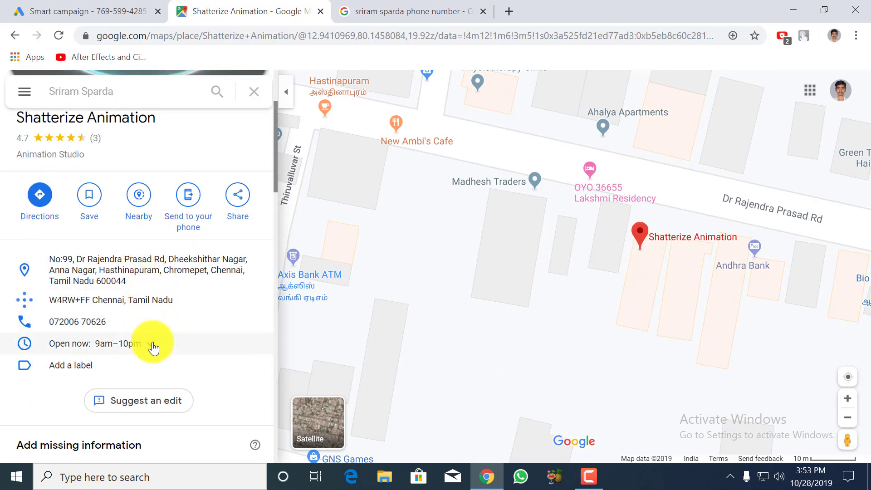
click(154, 348)
scroll(159, 307, down, 5)
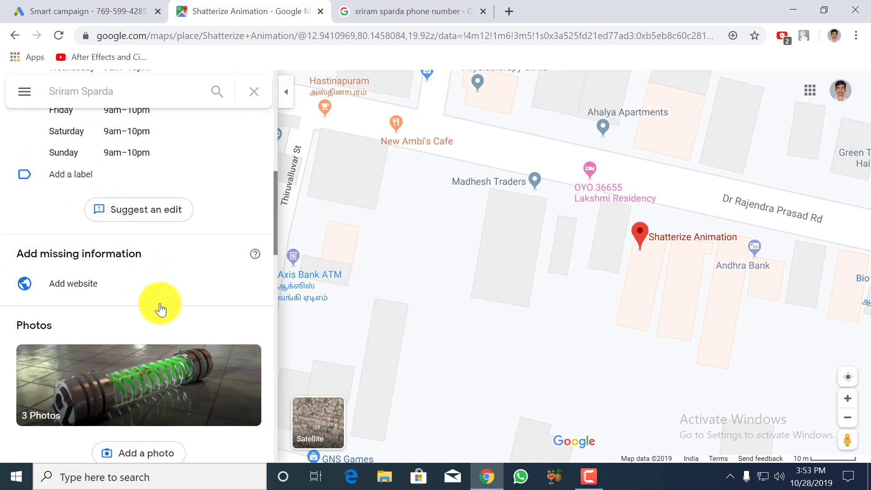
scroll(160, 304, down, 10)
scroll(160, 304, up, 3)
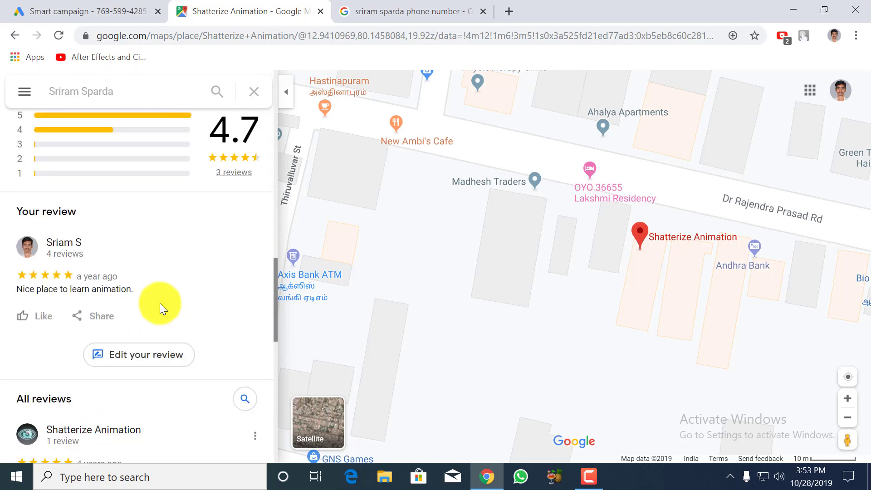
scroll(160, 303, down, 8)
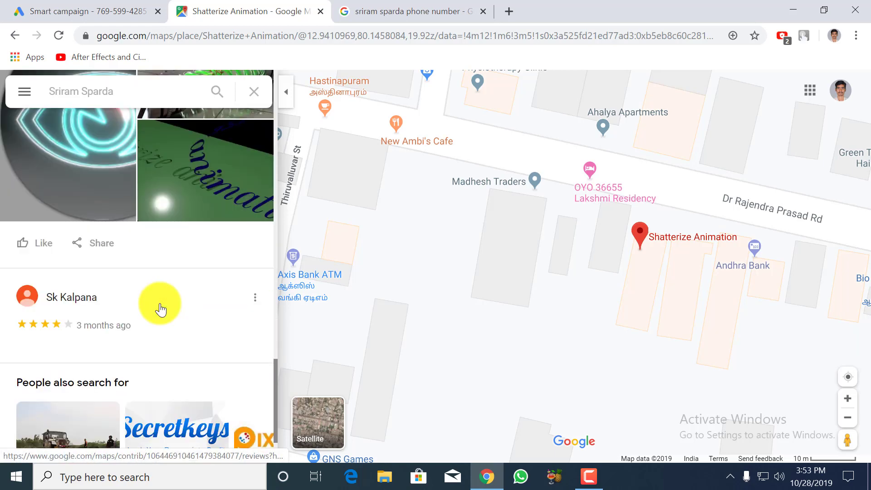
scroll(160, 303, down, 2)
scroll(160, 303, up, 10)
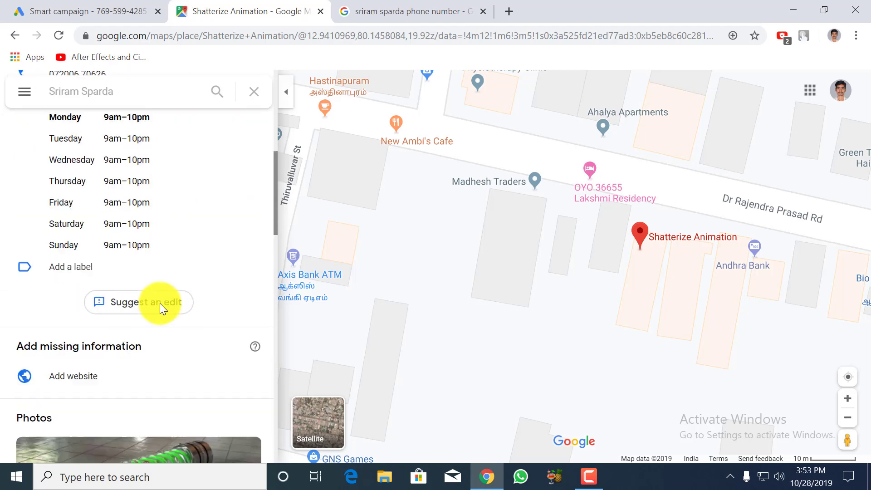
scroll(160, 304, up, 8)
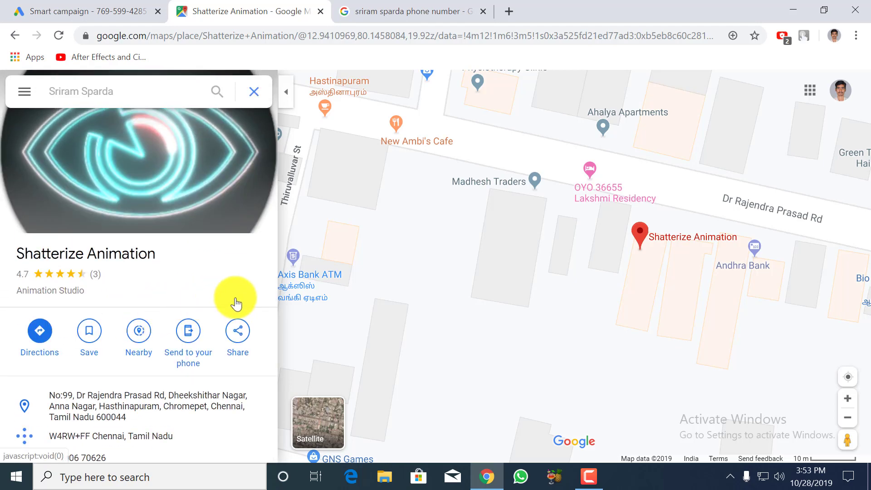
- Reopen the advertised business's own listing from the map and look over its profile details
click(691, 263)
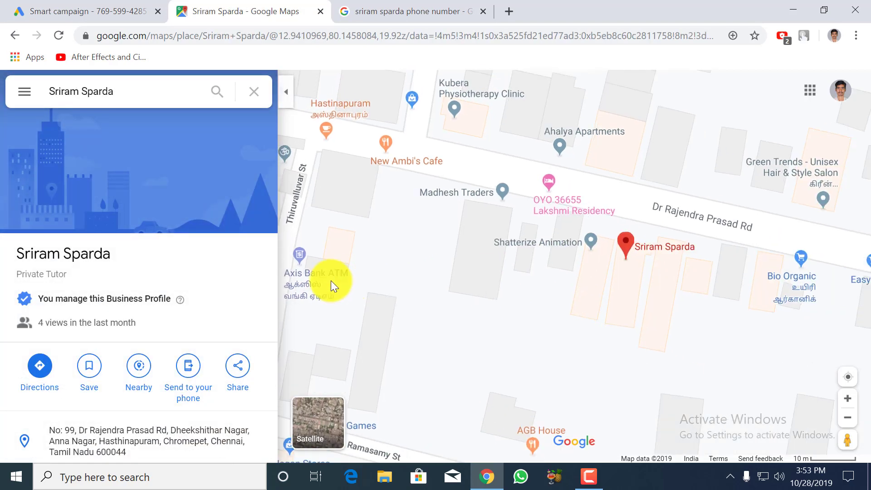
scroll(227, 293, down, 9)
scroll(227, 291, up, 9)
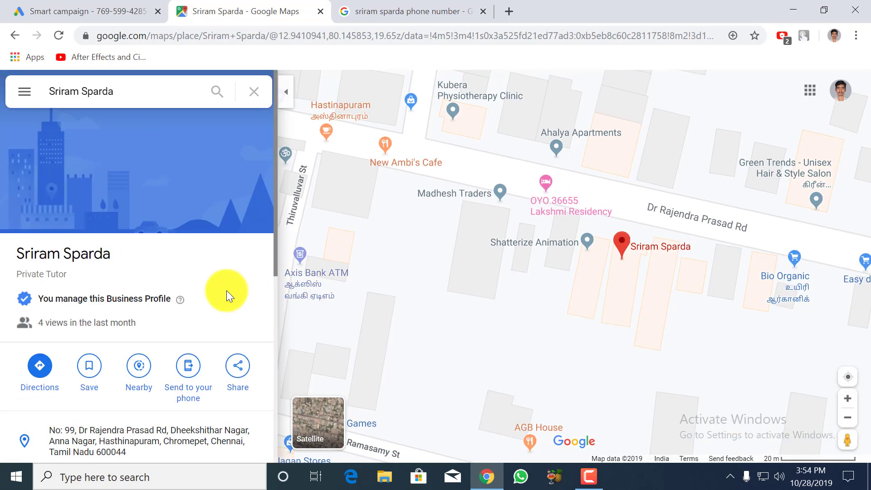
- Switch back to Google Ads, choose the business's Google Maps address as the ad's click destination, and try to continue to budget and review
click(21, 5)
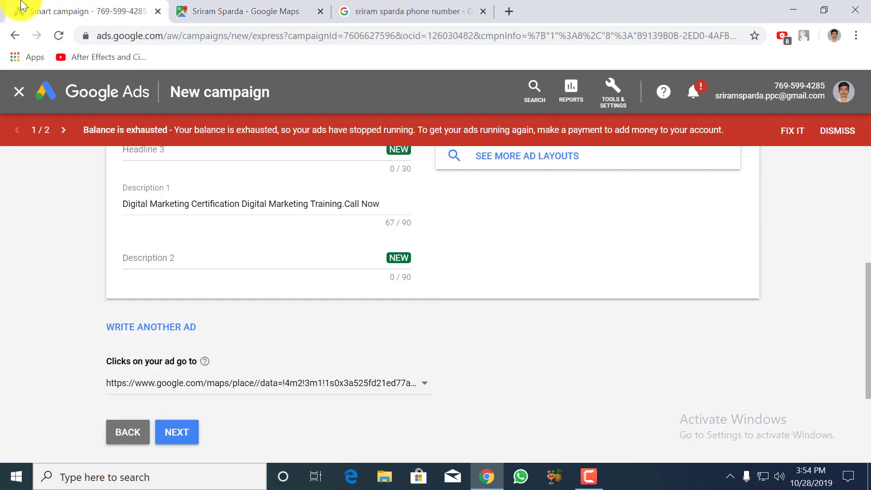
click(303, 389)
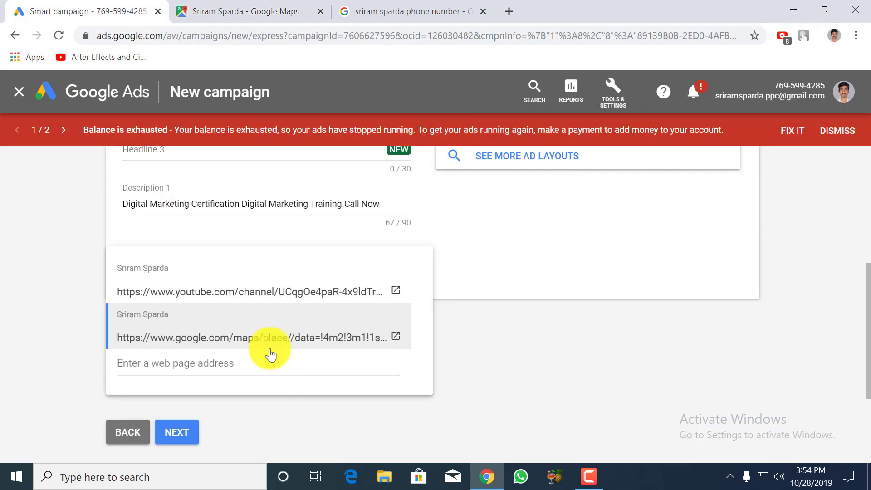
click(249, 335)
click(263, 6)
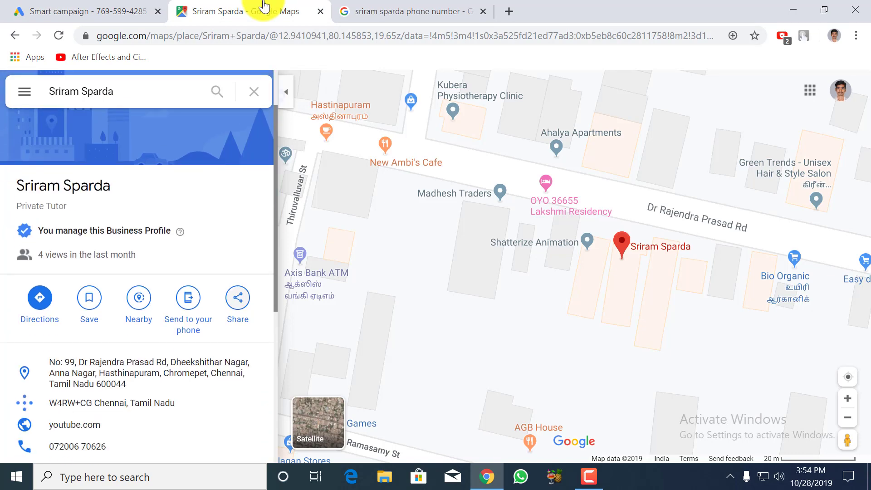
click(127, 10)
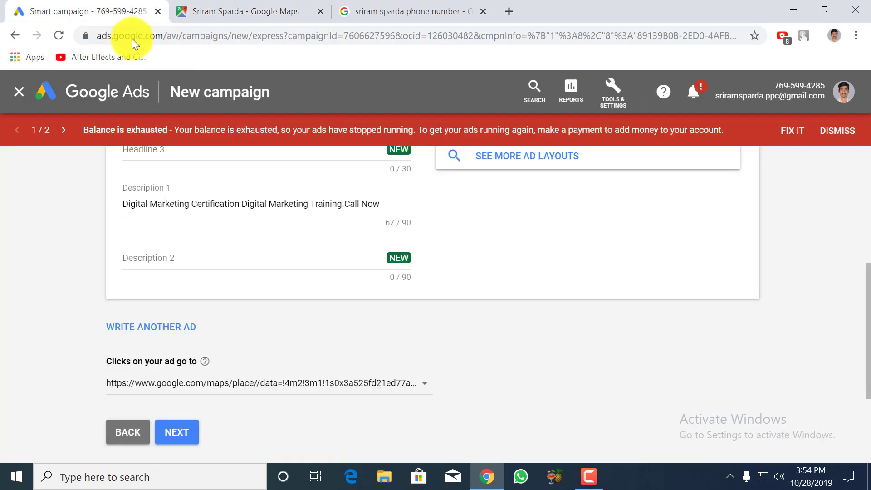
click(184, 435)
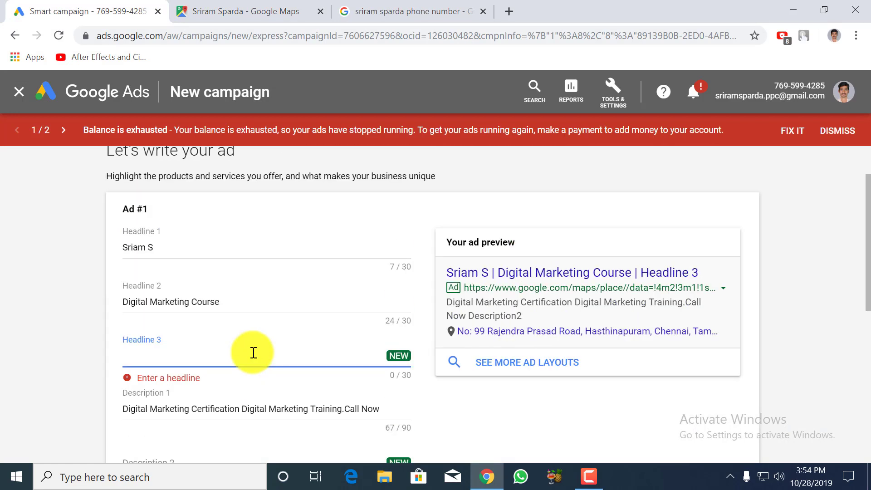
- Enter "Google Ads" as headline 3 and "Facebook Ads" as description 2, and continue with the ad setup
text(Google Ads)
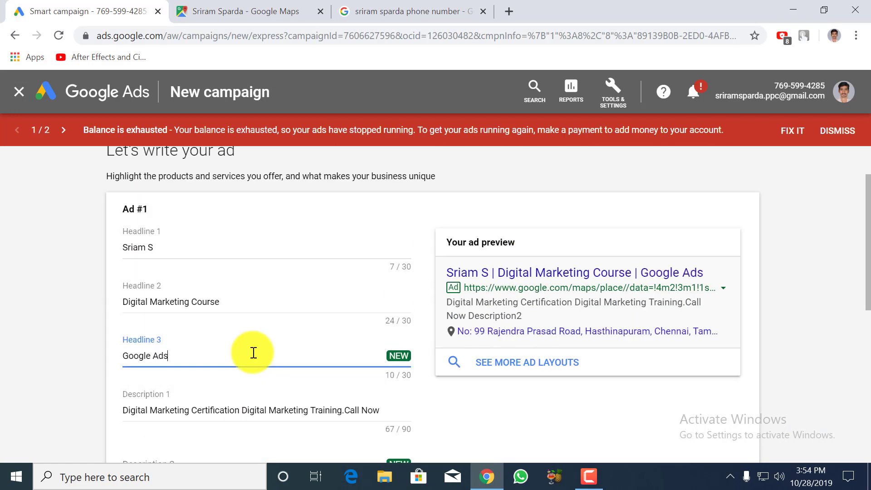
scroll(253, 352, down, 2)
click(193, 401)
text(F)
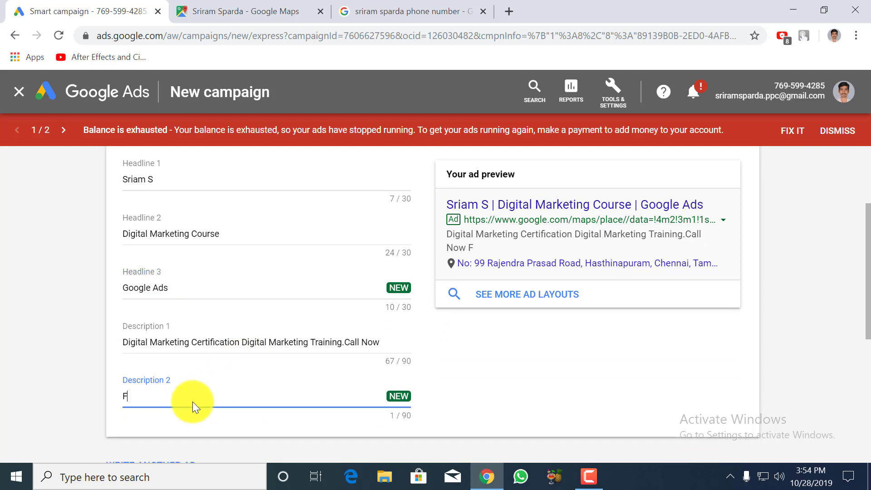
text(acebook)
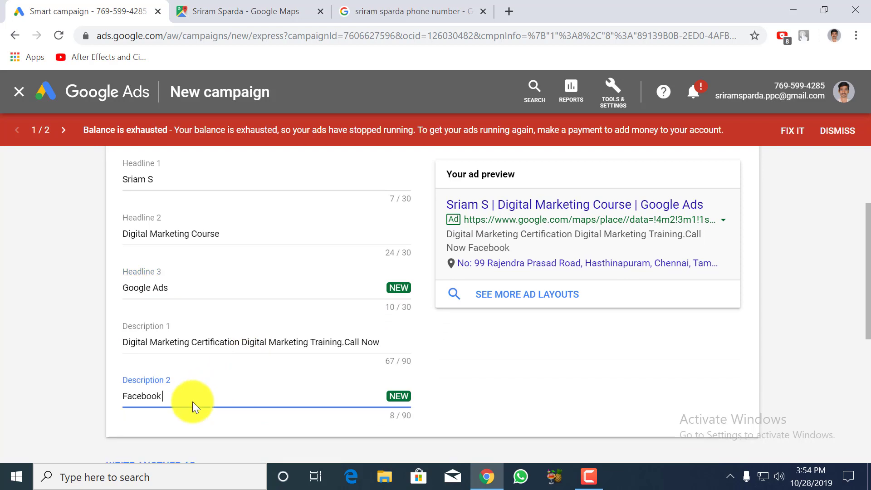
text( Adf)
scroll(193, 402, down, 5)
click(188, 369)
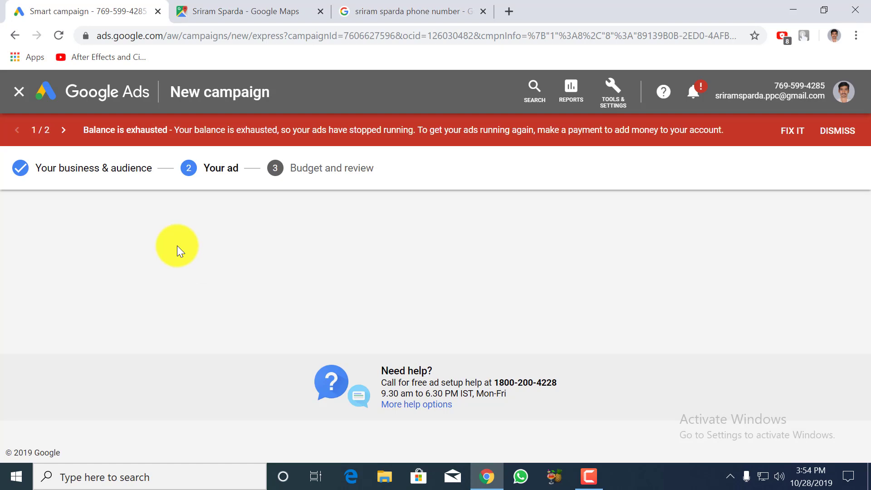
- Check the ad's phone number and the verified calls option in the phone call settings
click(241, 221)
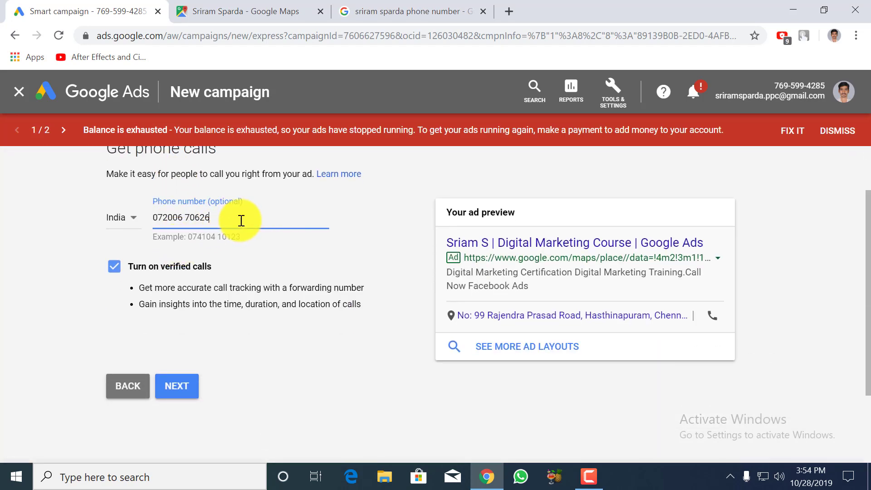
click(290, 280)
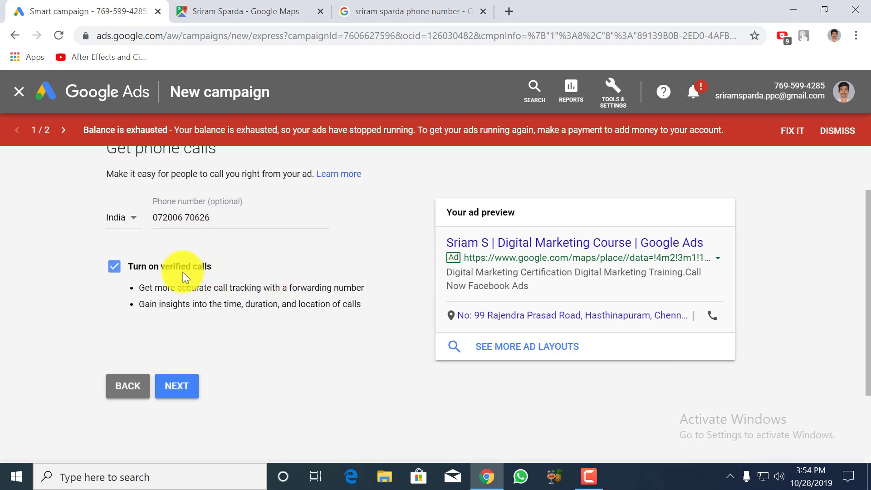
double_click(122, 266)
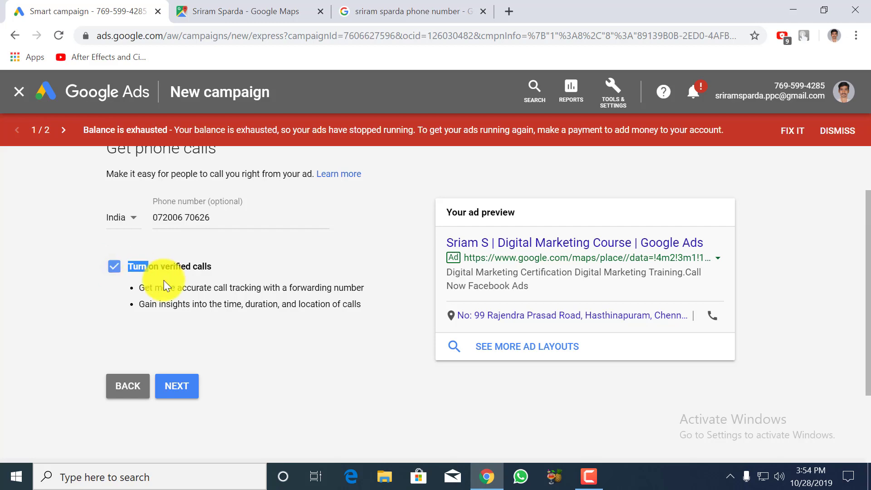
- Preview the ad layouts for Google Search, Google Maps and Google partner sites, and close the preview
click(441, 360)
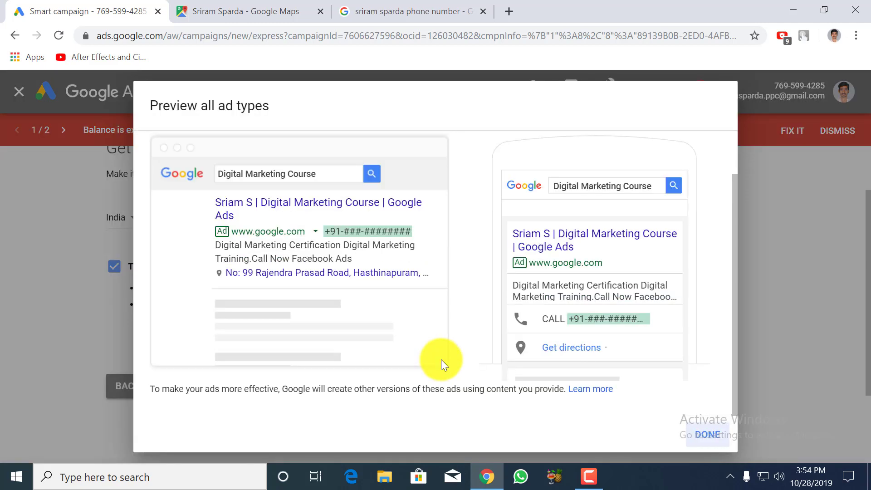
click(339, 163)
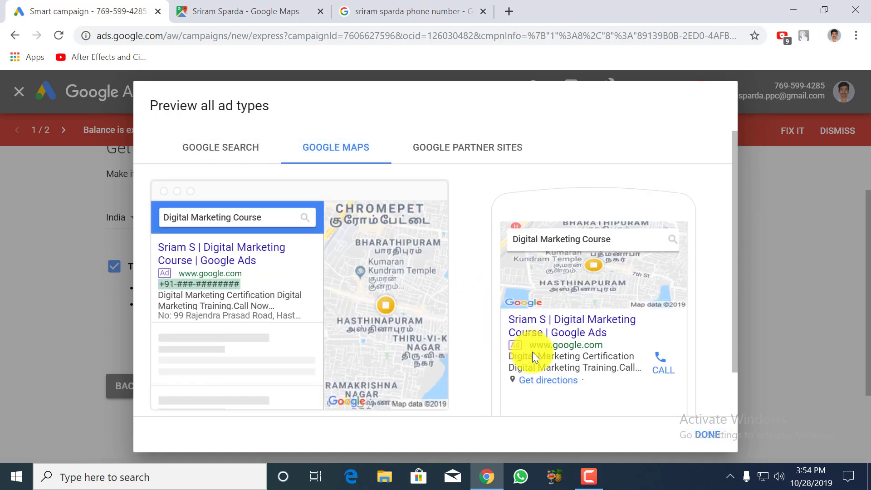
click(451, 146)
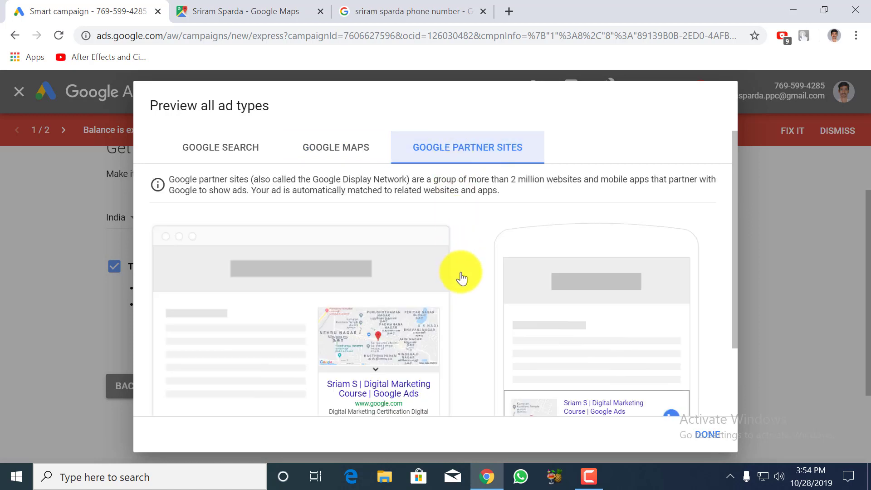
scroll(462, 290, down, 2)
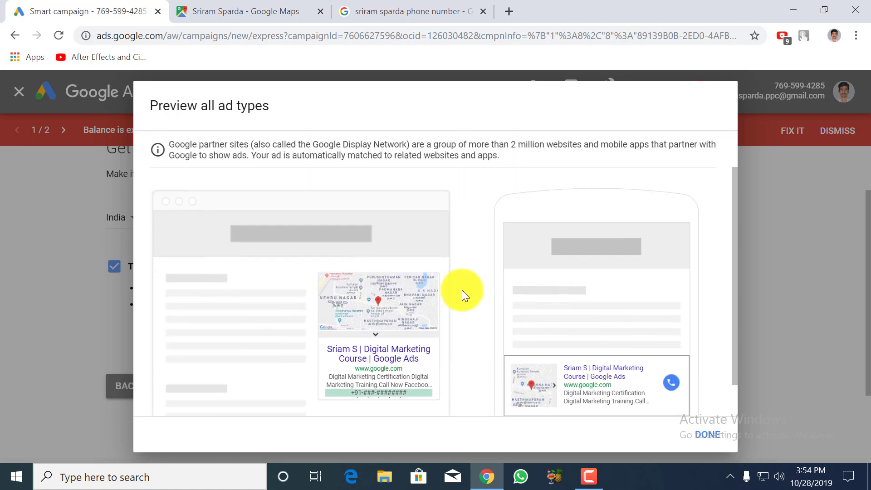
scroll(462, 290, up, 2)
click(198, 156)
click(699, 432)
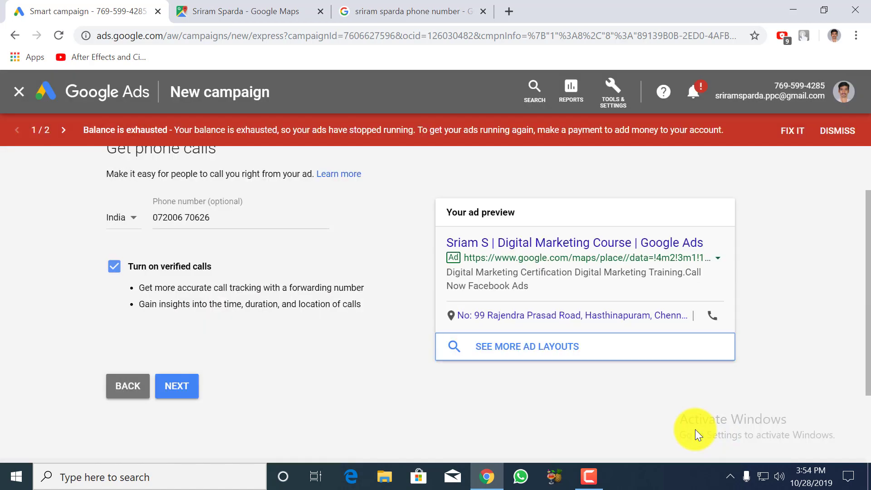
- Accept the phone call settings, continue to the budget stage and compare the suggested daily budgets
click(191, 385)
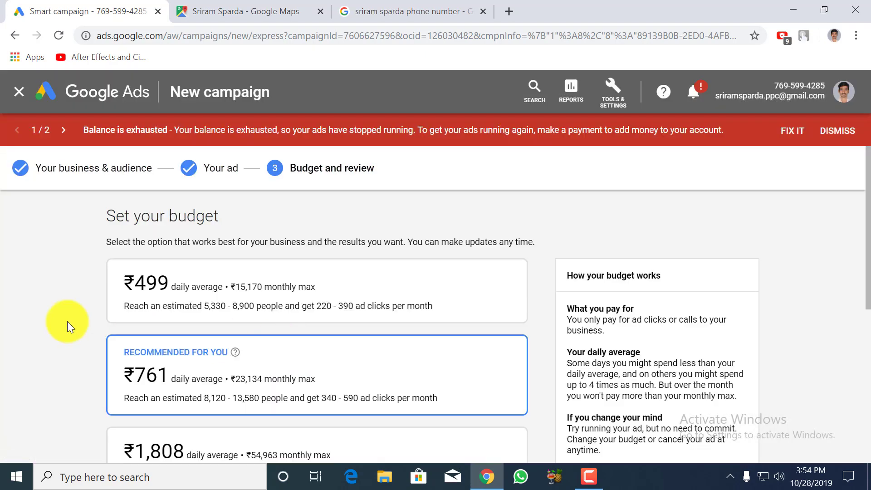
scroll(263, 338, down, 6)
scroll(263, 338, up, 5)
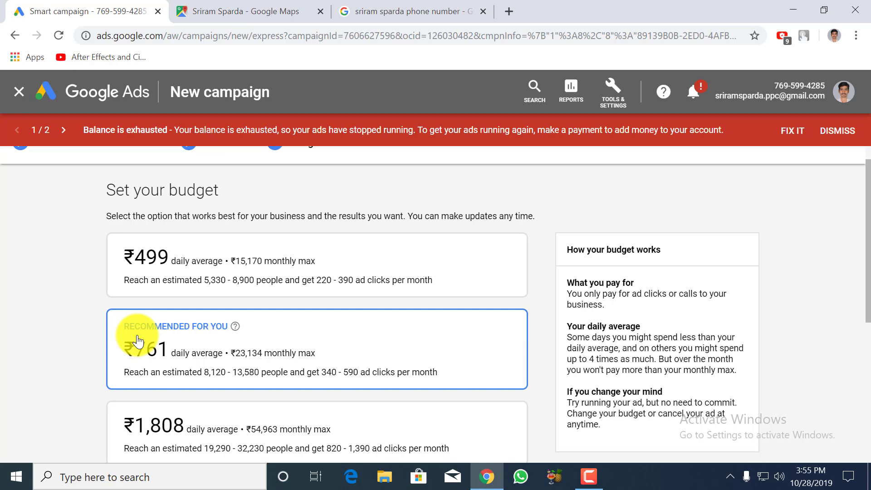
scroll(137, 341, down, 2)
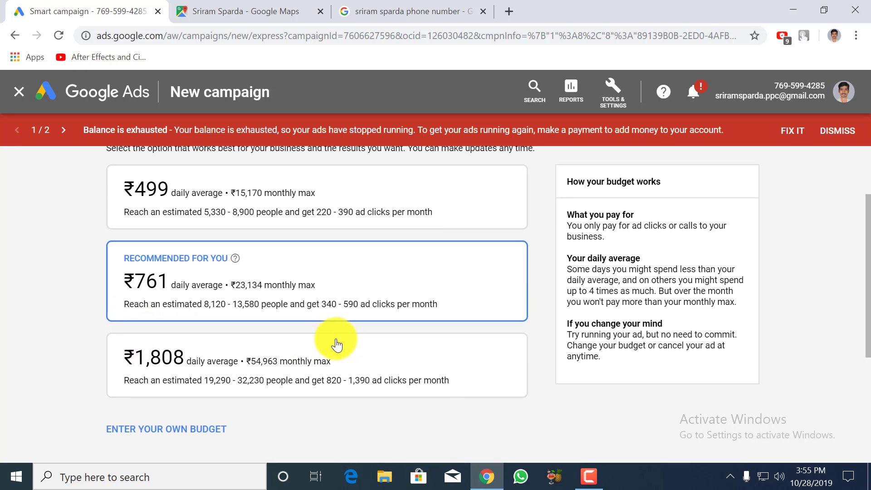
- Set a custom budget of ₹100 daily average and continue to the campaign review
click(206, 429)
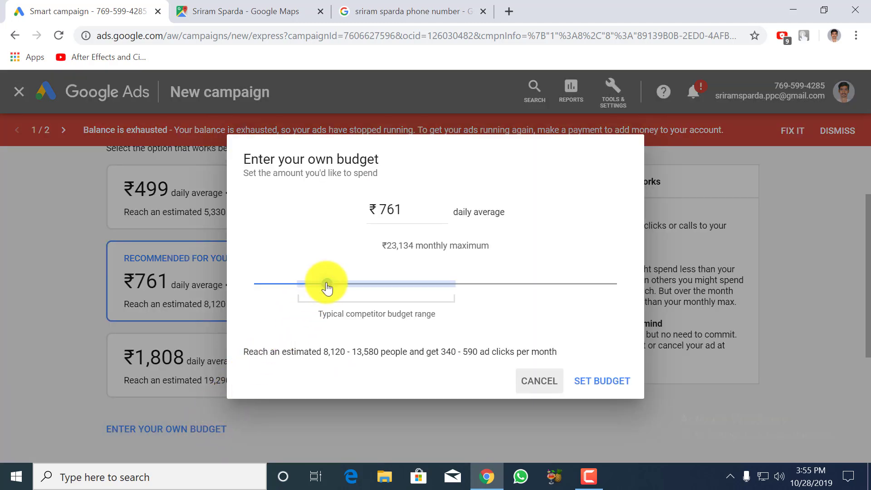
drag(327, 287, 185, 287)
click(417, 208)
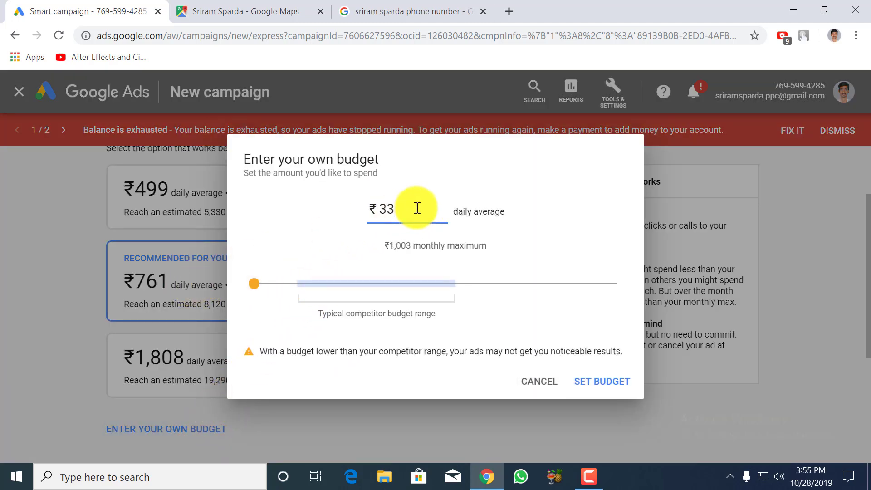
double_click(417, 208)
text(100)
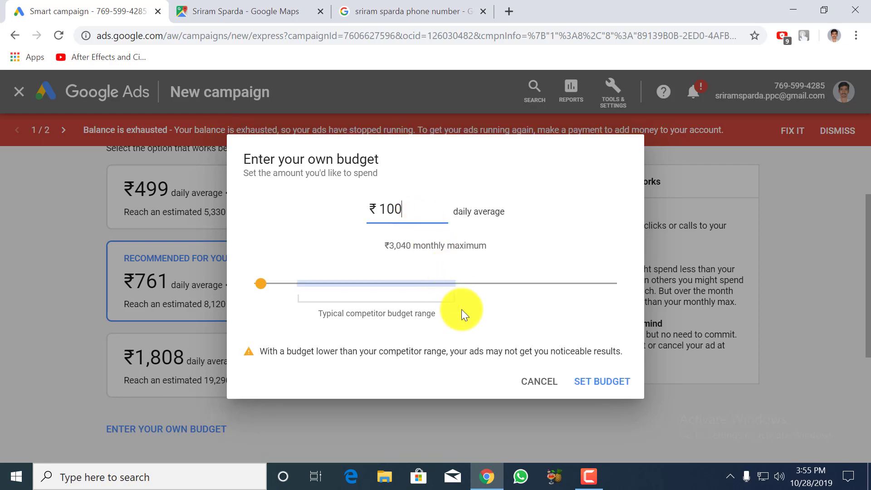
click(588, 382)
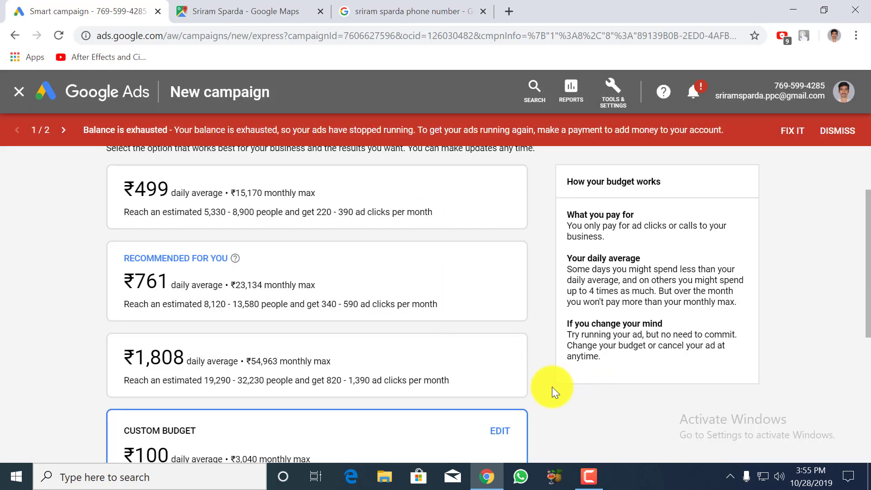
scroll(252, 404, down, 3)
click(178, 414)
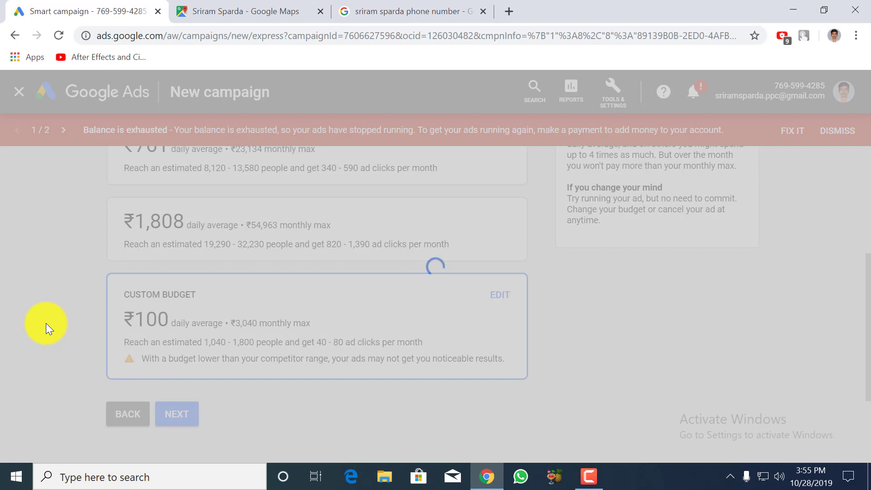
- Review the campaign settings summary, look over the call settings and leave them without saving
scroll(46, 323, down, 3)
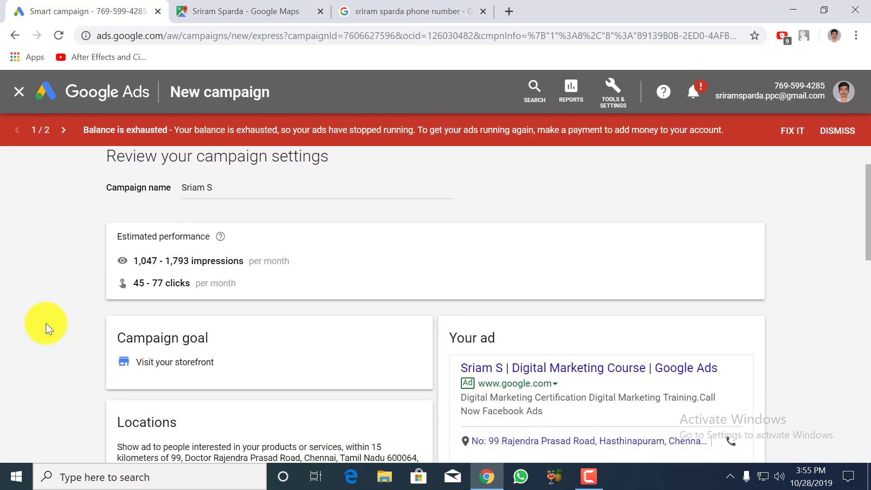
scroll(252, 301, down, 6)
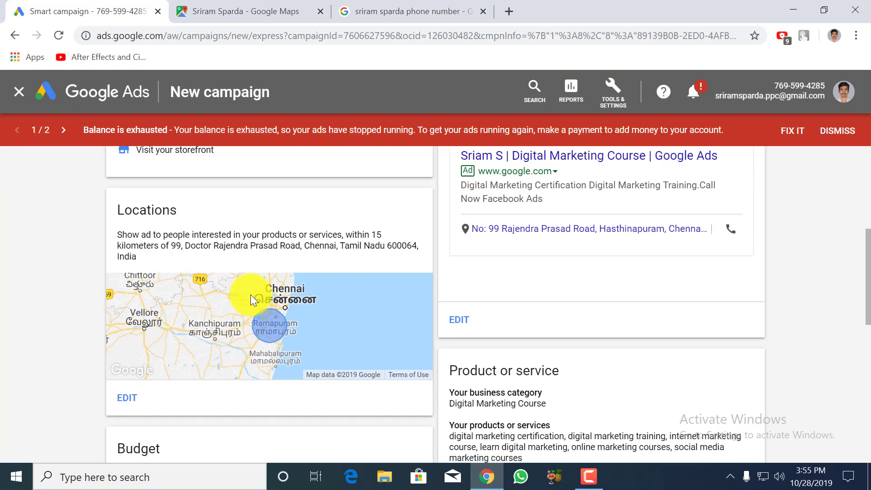
scroll(252, 299, down, 3)
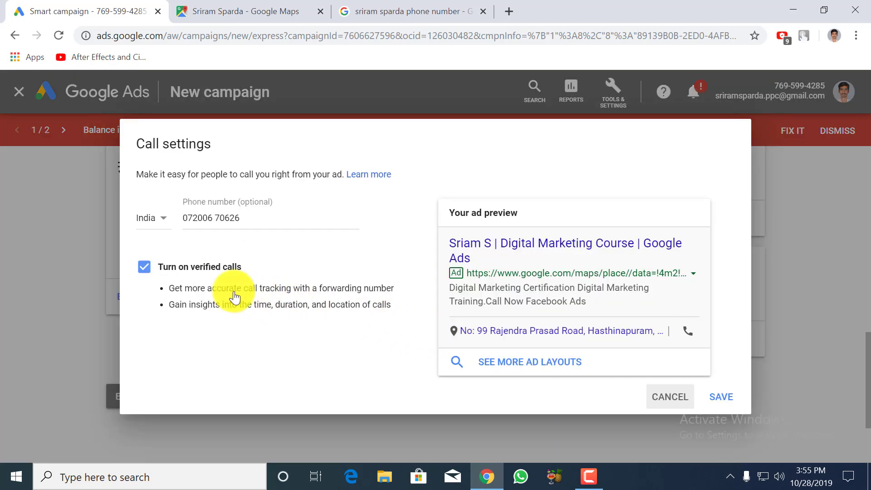
drag(214, 290, 310, 312)
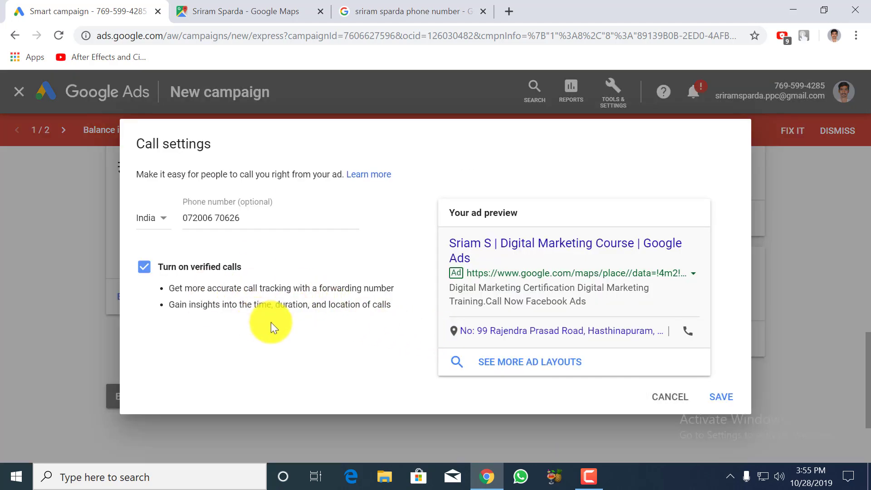
click(670, 397)
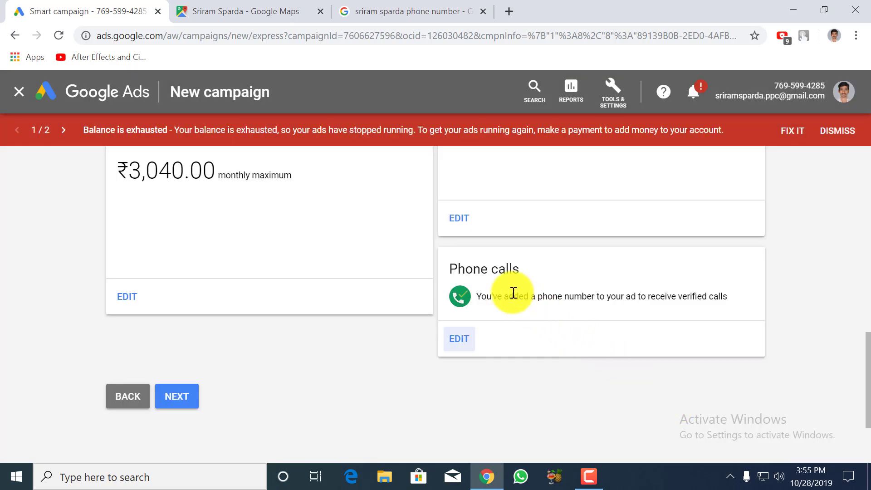
- Reopen the phone call settings, save them with verified calls turned on, and finish creating the campaign
drag(513, 296, 843, 292)
click(604, 345)
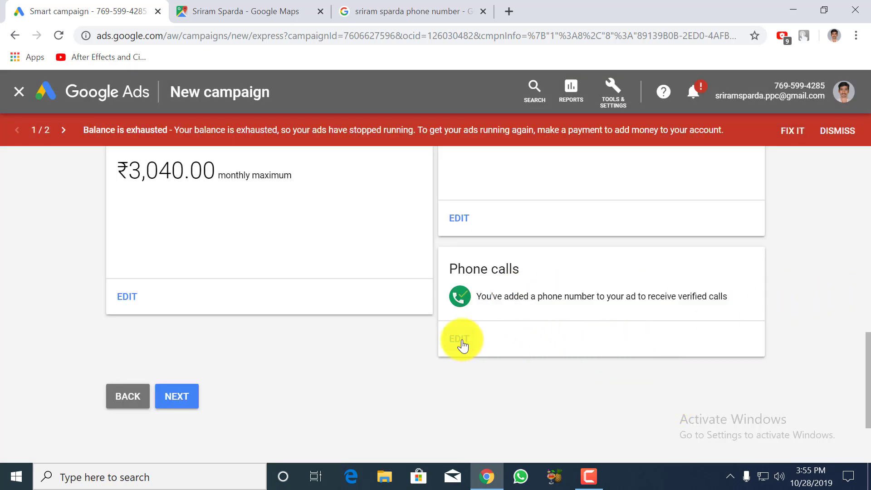
click(460, 340)
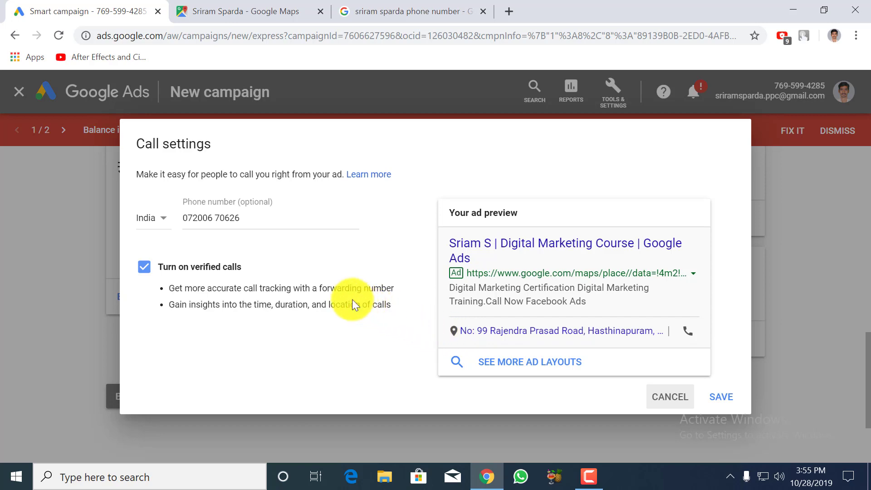
click(720, 396)
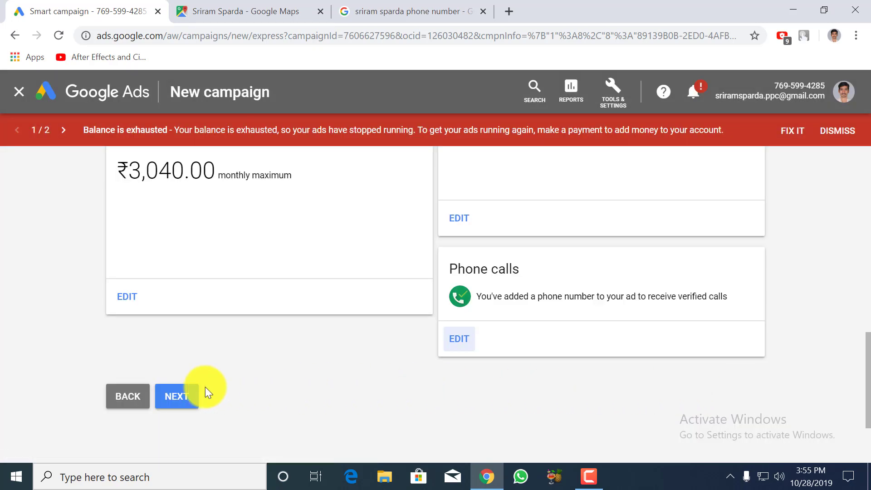
click(187, 394)
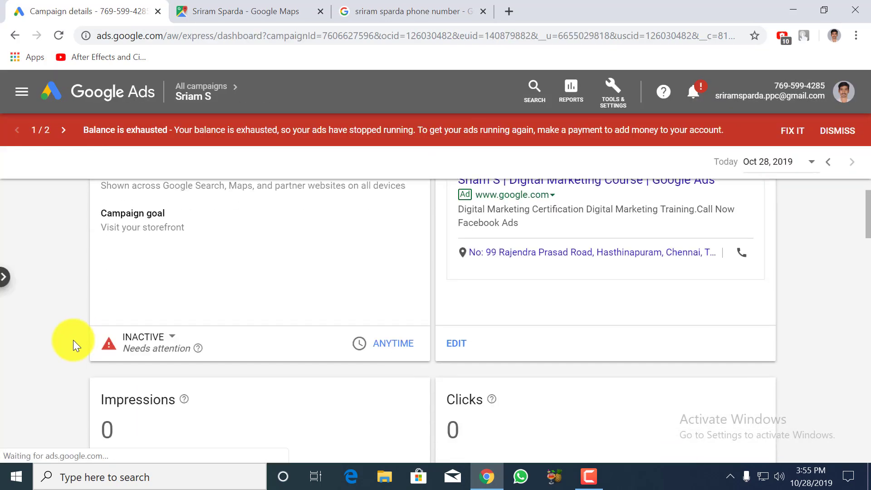
- Look through the new campaign's dashboard and view the image and logo options without adding any
scroll(72, 340, down, 5)
scroll(73, 339, down, 20)
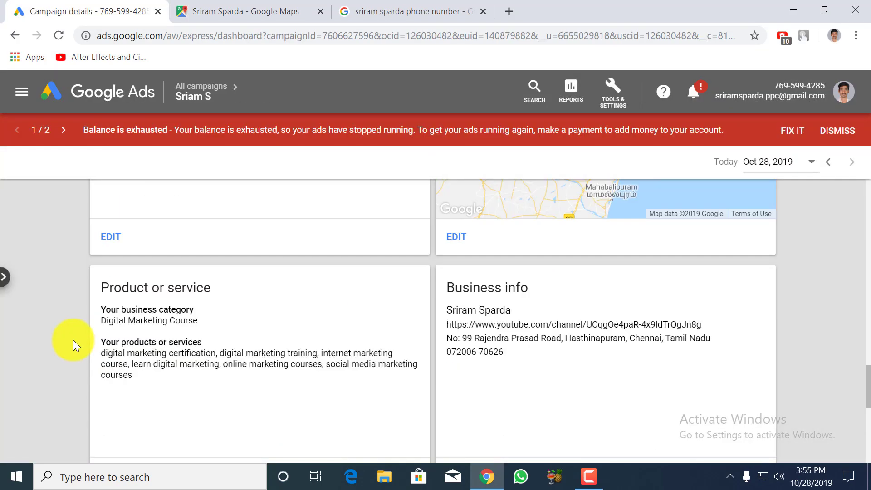
scroll(72, 339, up, 4)
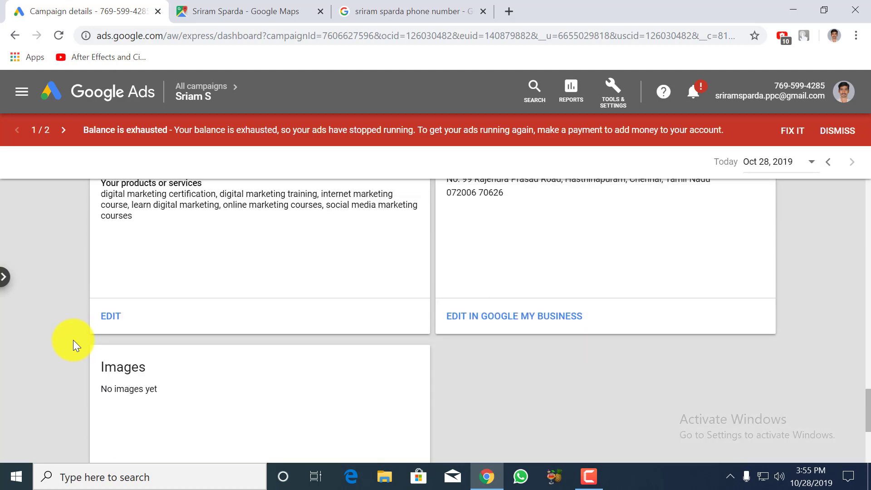
scroll(75, 341, down, 4)
click(107, 353)
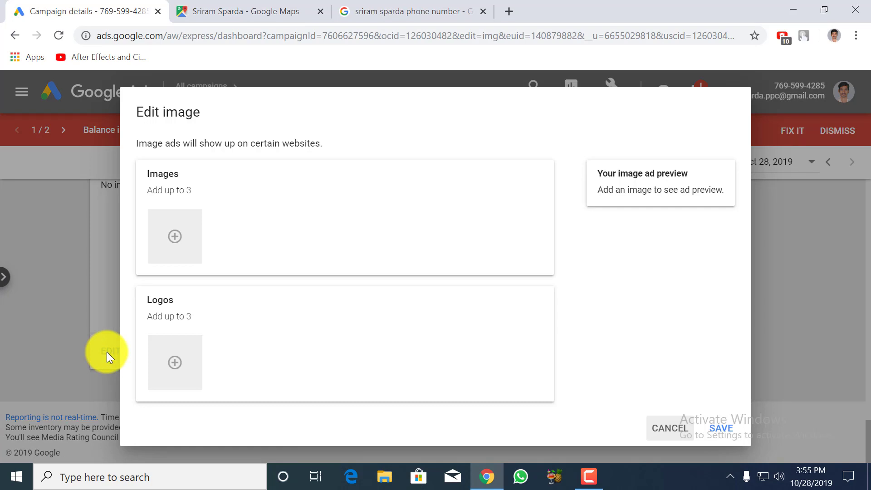
click(665, 429)
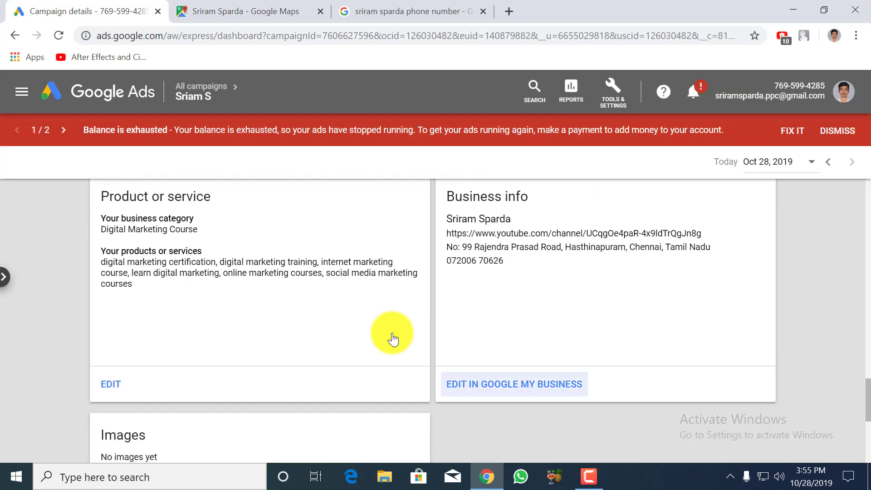
- View the campaign's editable language, business category and services, close them unchanged, and return to the budget and location settings
click(107, 383)
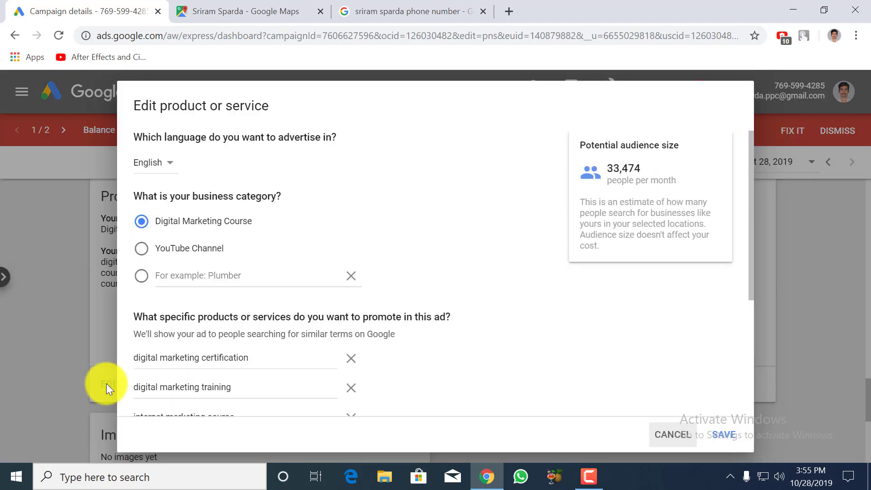
click(672, 434)
scroll(266, 331, up, 5)
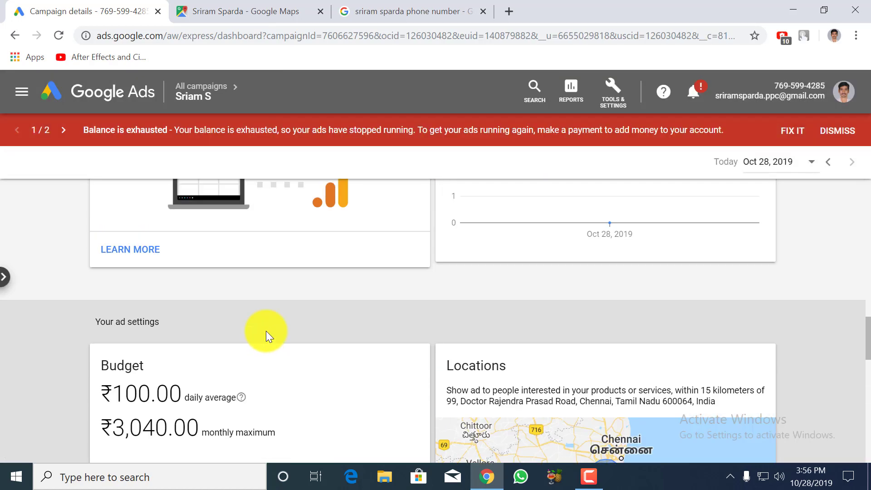
- Look over the dashboard's performance cards, open the search phrases manager twice and close it without changes
scroll(266, 331, up, 10)
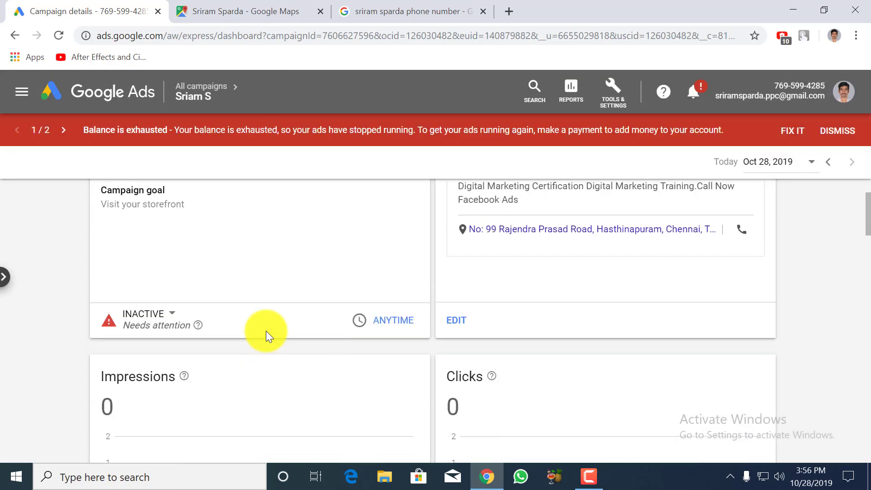
scroll(266, 331, down, 3)
scroll(266, 334, down, 2)
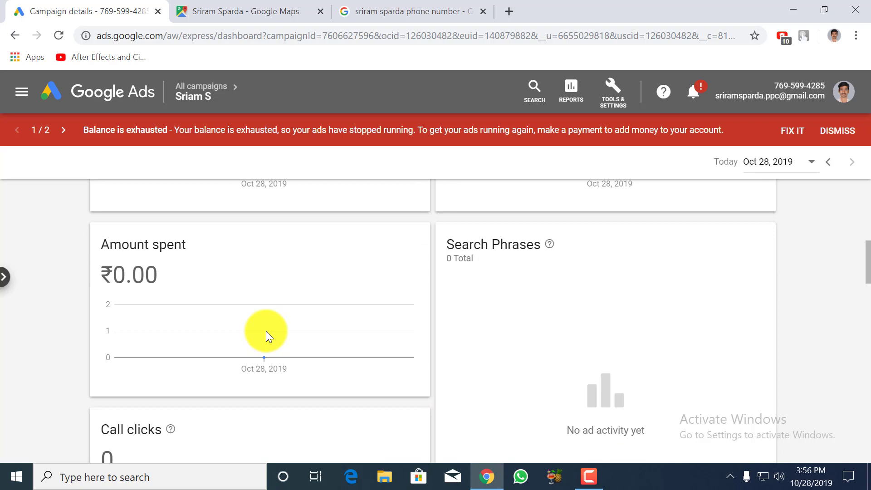
scroll(266, 331, down, 3)
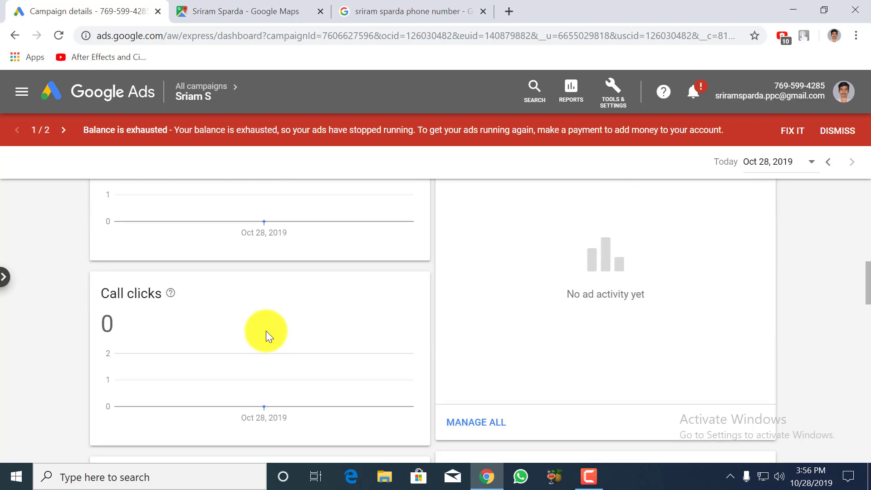
click(485, 420)
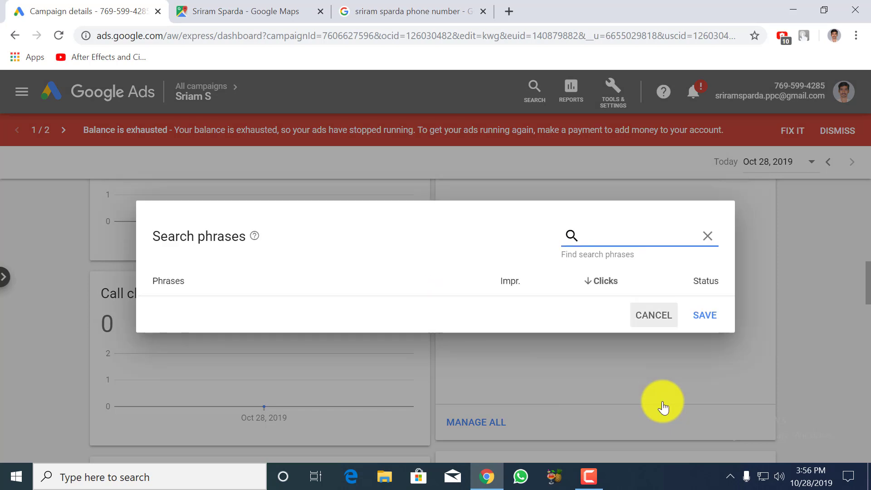
click(636, 322)
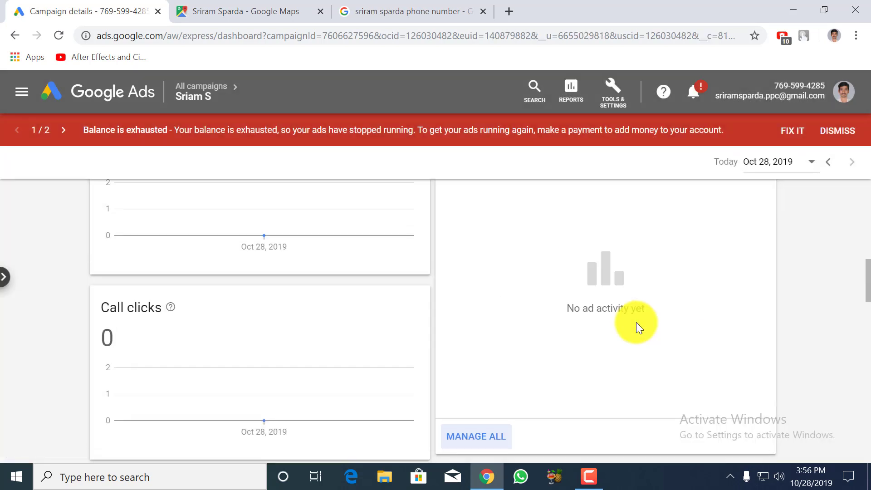
scroll(544, 301, down, 6)
click(474, 286)
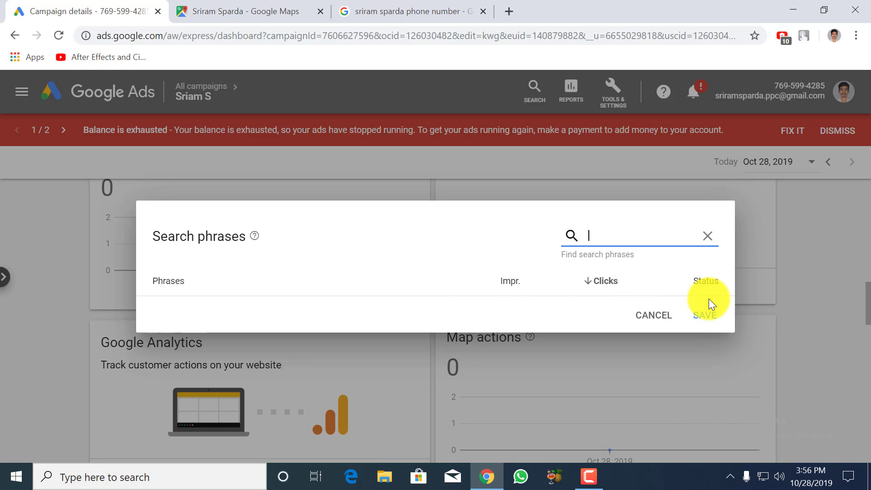
click(649, 317)
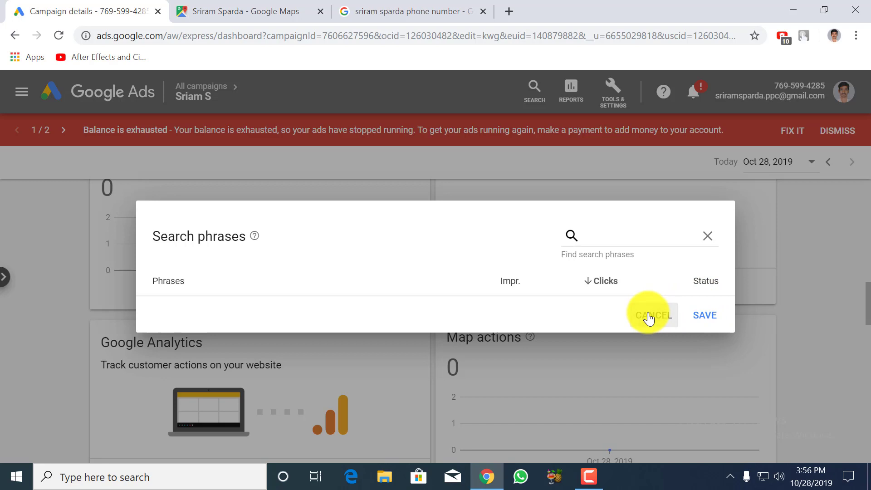
- Start the Google Analytics setup, enable data sharing for Google products and services, and agree to the terms of service
scroll(648, 312, down, 3)
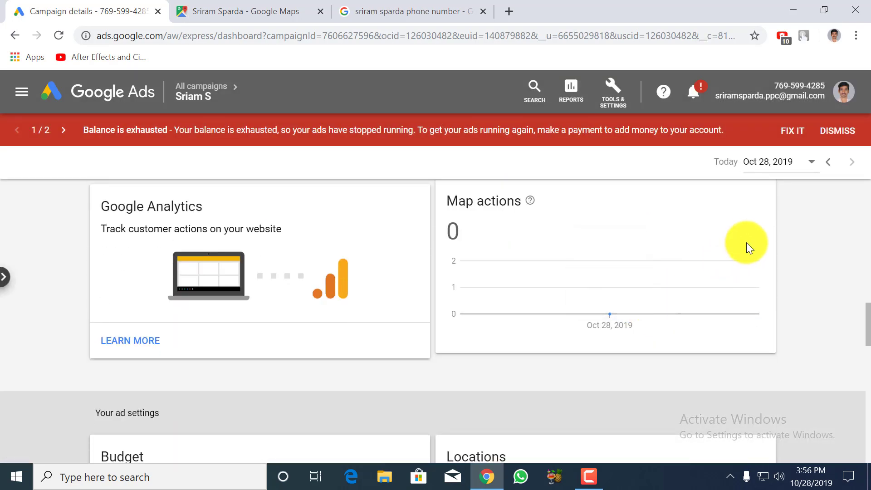
scroll(726, 245, down, 2)
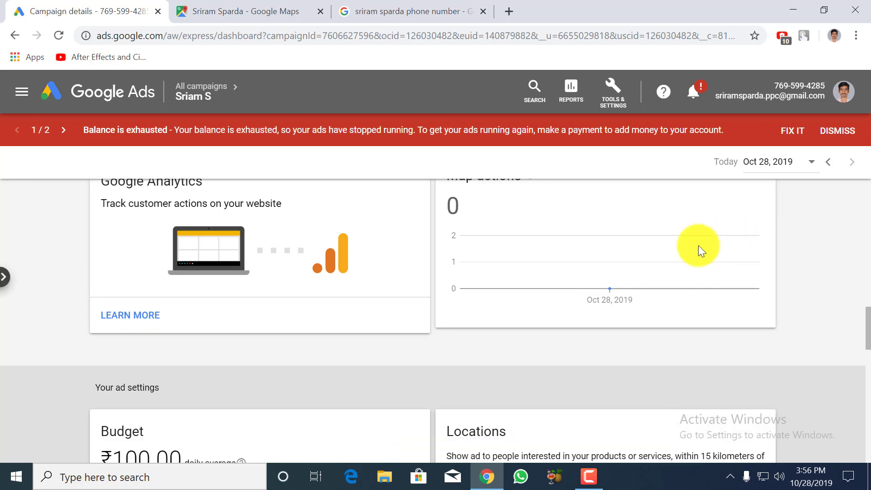
click(154, 280)
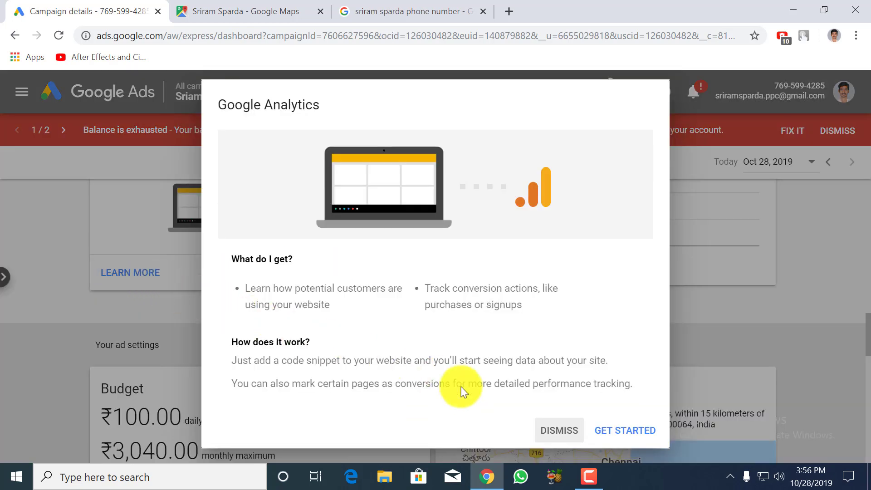
click(628, 431)
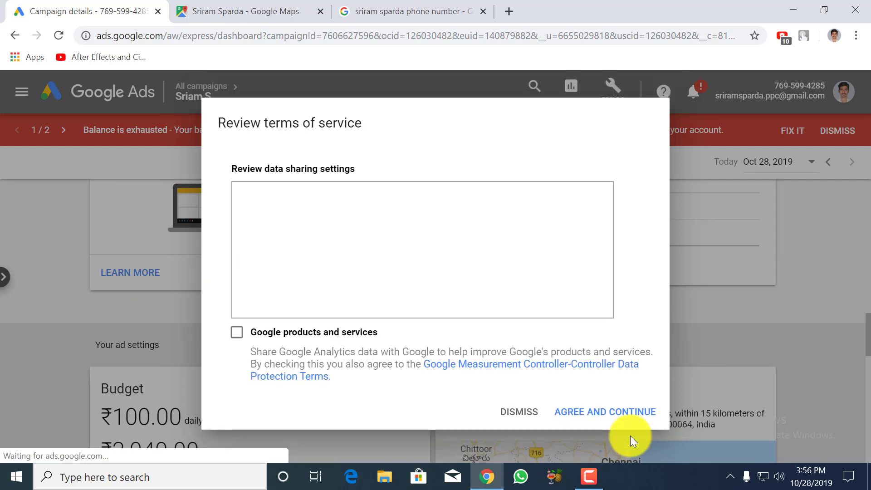
click(266, 331)
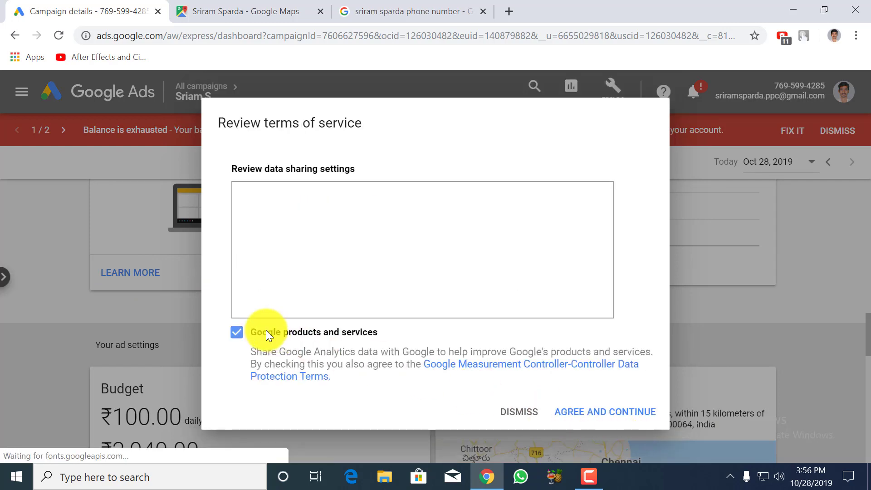
click(569, 401)
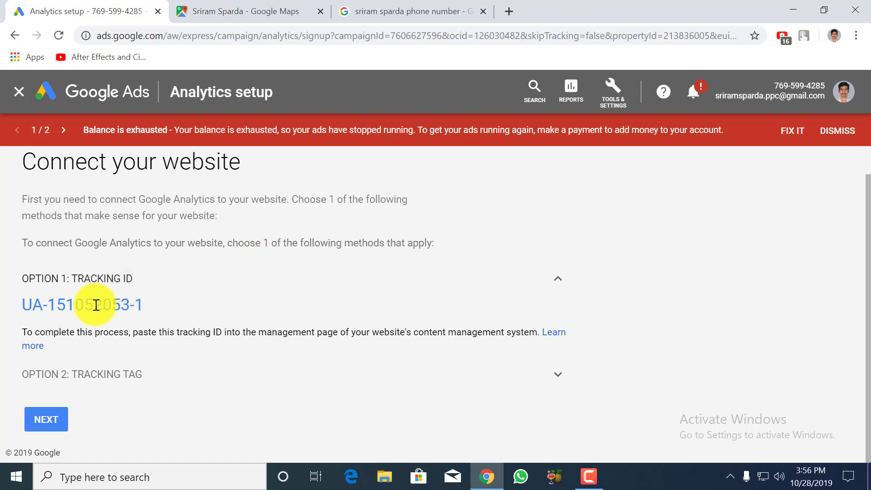
- Copy the Google Analytics tracking ID given for connecting the website
triple_click(96, 305)
right_click(101, 310)
click(111, 315)
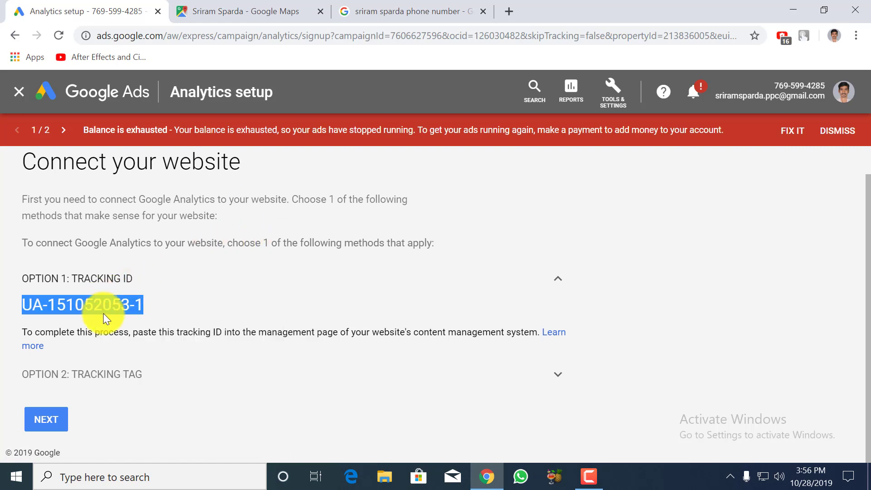
- Expand the tracking tag option and copy the entire global site tag (gtag.js) snippet
click(122, 374)
scroll(128, 306, down, 1)
triple_click(134, 249)
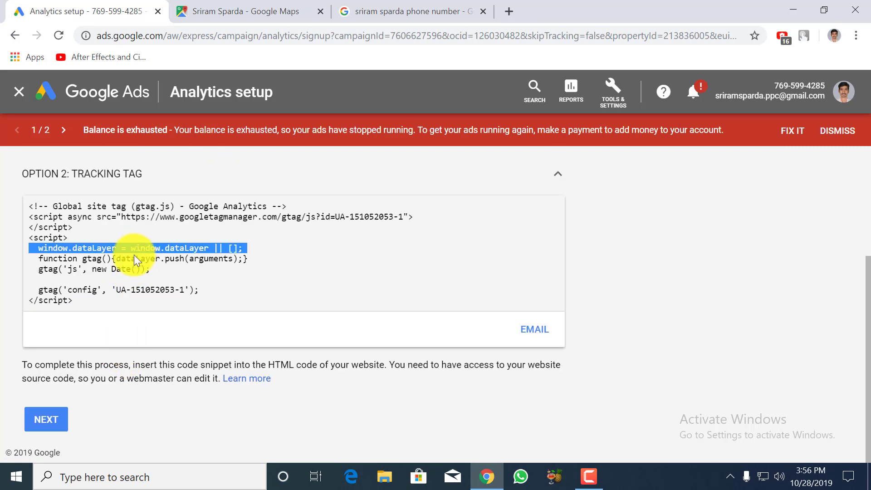
drag(102, 304, 31, 206)
right_click(54, 209)
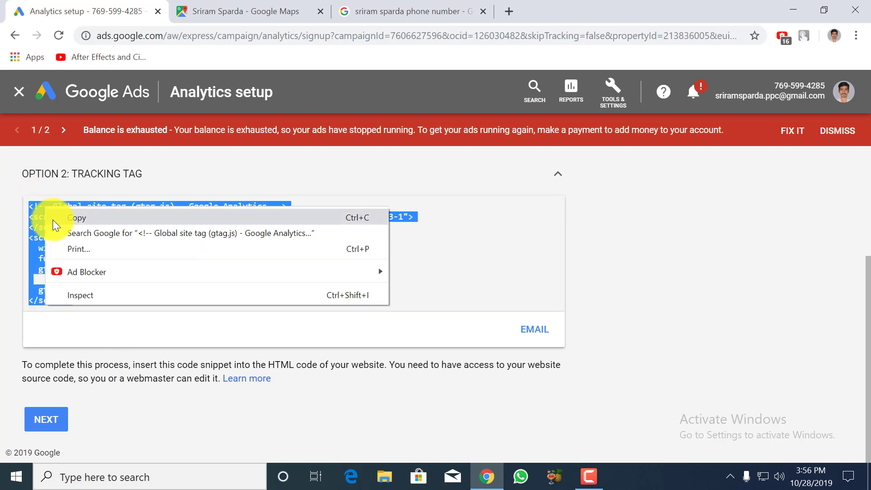
click(53, 220)
- Finish the Analytics setup without adding any conversion pages and return to the campaign dashboard
click(52, 421)
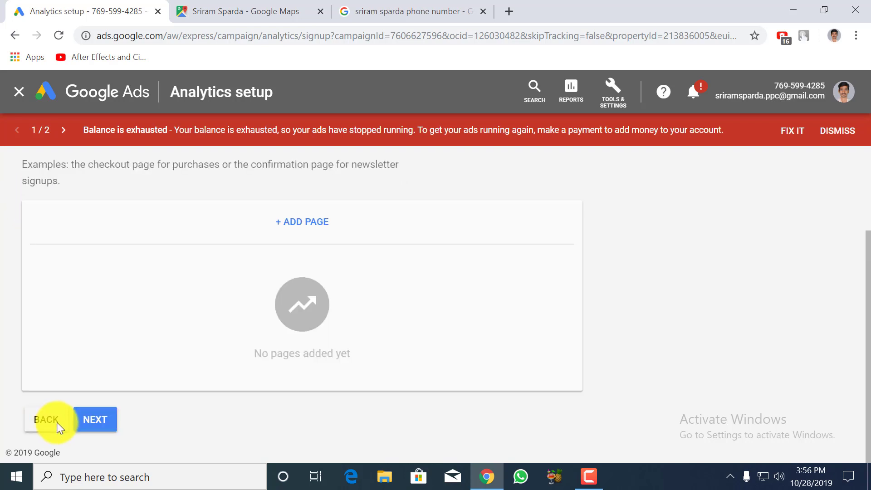
click(93, 418)
click(67, 395)
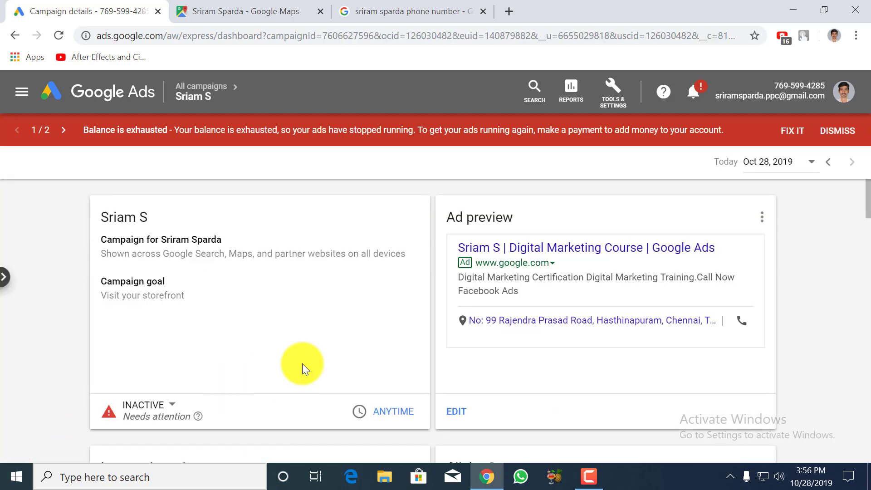
- Change the campaign's ad schedule from Anytime to Custom hours, keep the default 12:00 AM times for each day, and save it
scroll(302, 364, down, 3)
scroll(302, 363, up, 3)
click(169, 408)
click(386, 412)
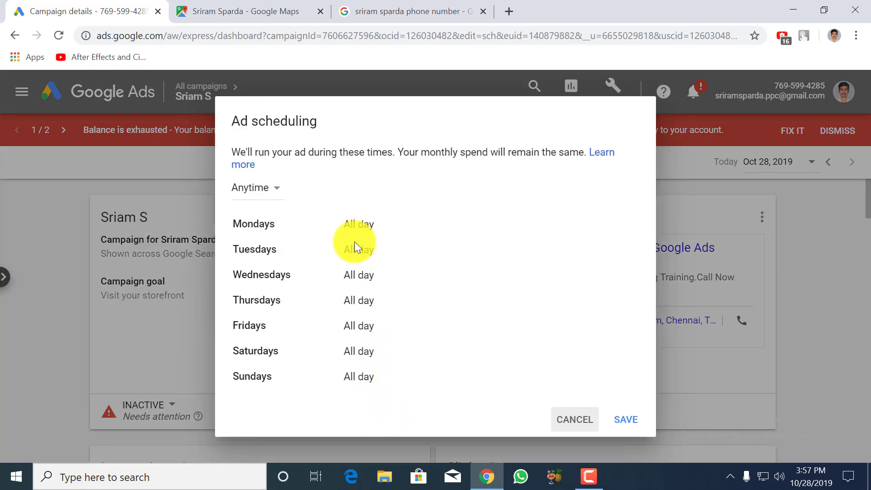
click(249, 188)
click(390, 211)
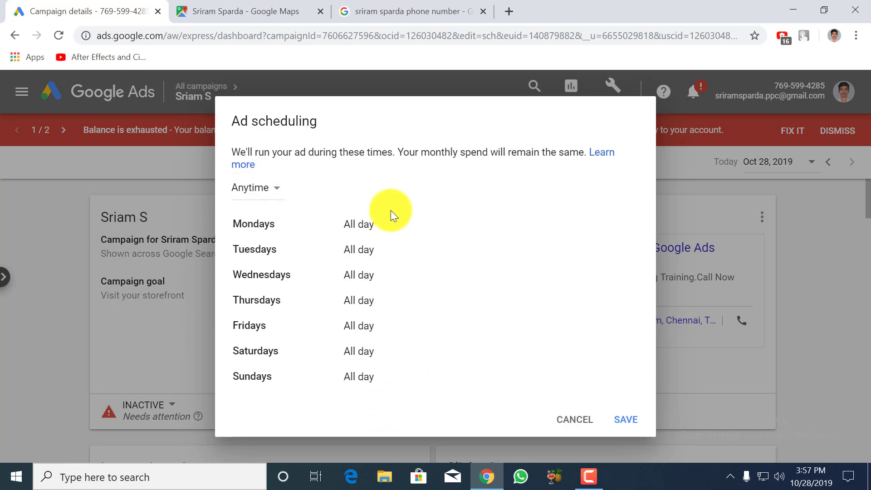
click(258, 184)
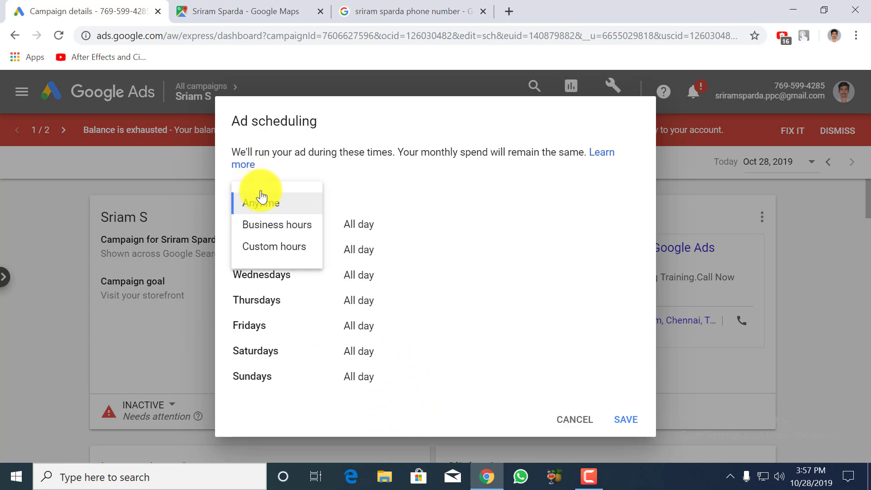
click(276, 248)
click(625, 434)
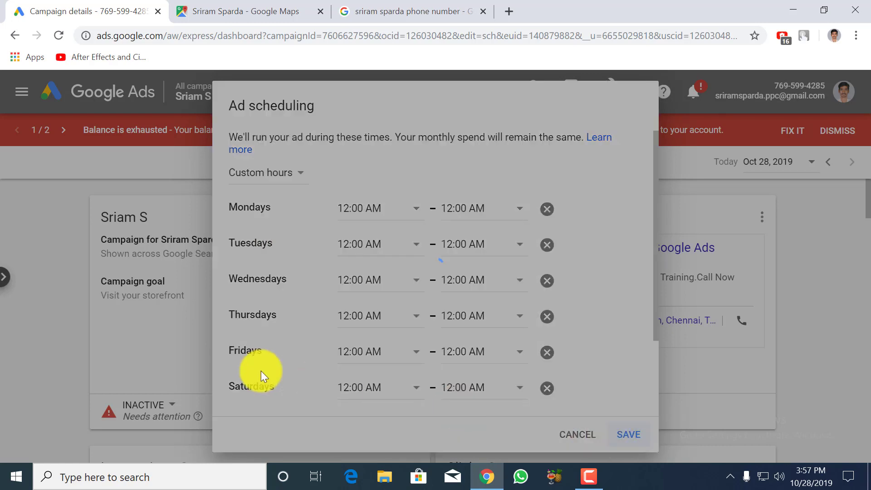
- Examine the Google Analytics card's new visits, average time spent on the website and average number of pages viewed
scroll(199, 350, down, 10)
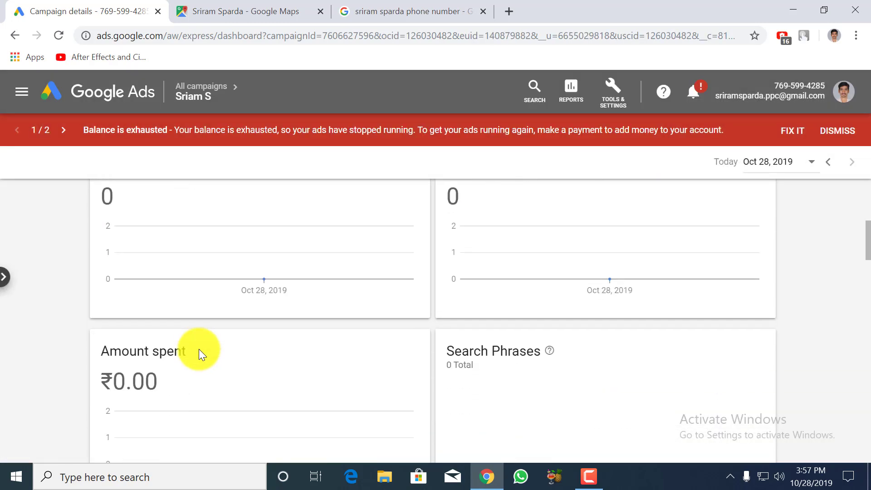
scroll(394, 347, down, 5)
scroll(394, 348, up, 5)
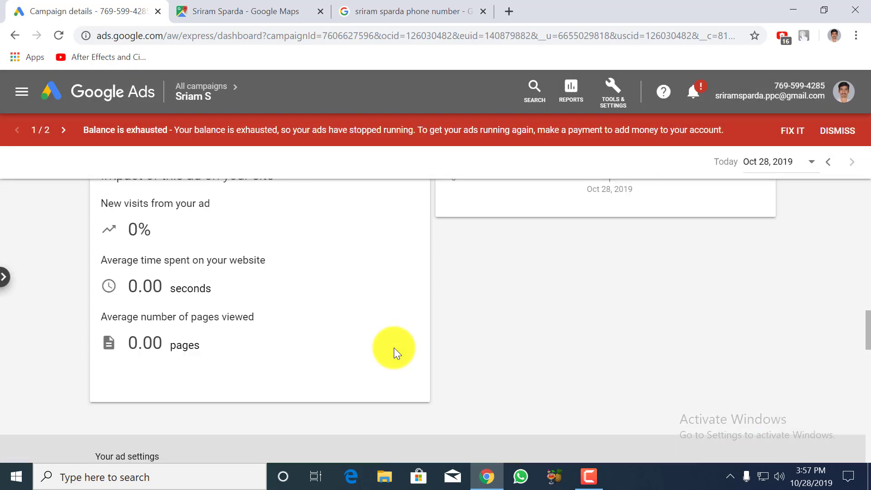
drag(132, 297, 202, 298)
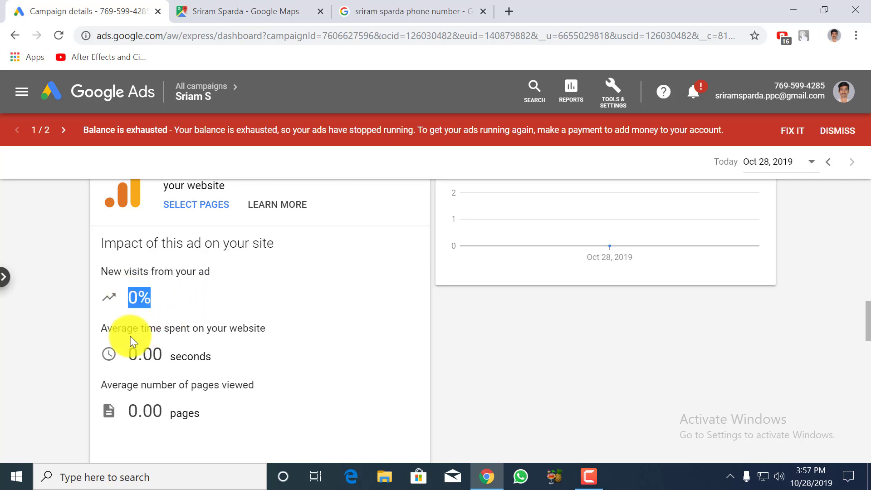
drag(130, 335, 227, 356)
drag(138, 411, 276, 410)
scroll(277, 410, up, 2)
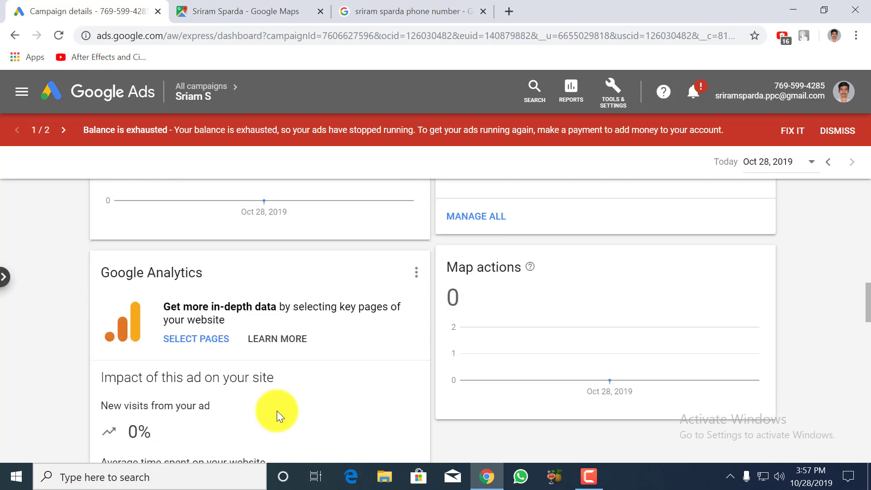
- Review the search phrases, amount spent and call clicks cards, and return to the ad settings section
scroll(277, 410, up, 3)
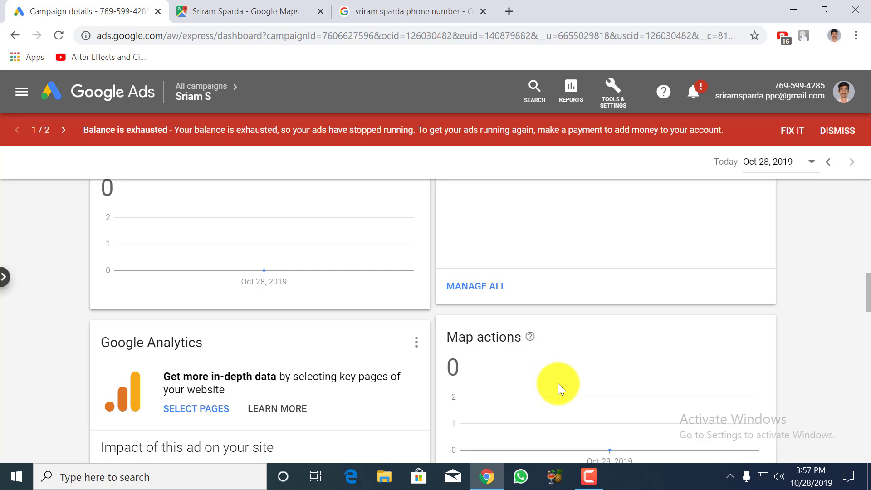
scroll(558, 383, up, 6)
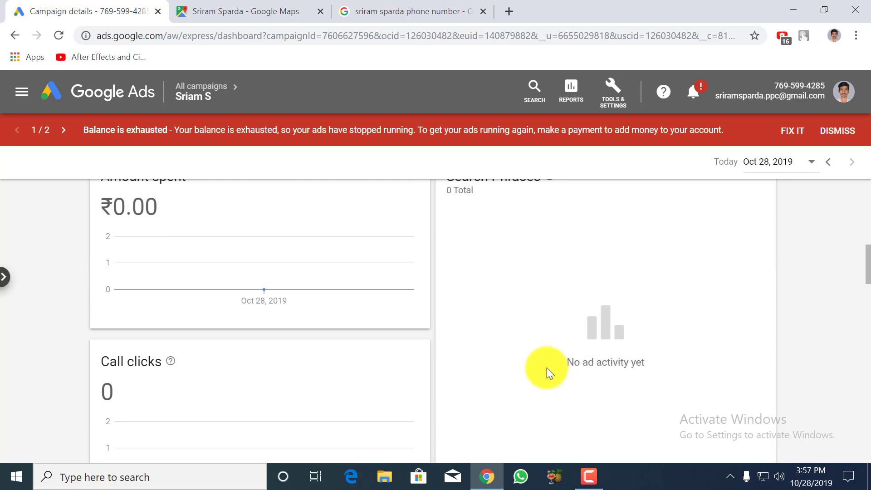
drag(454, 241, 540, 239)
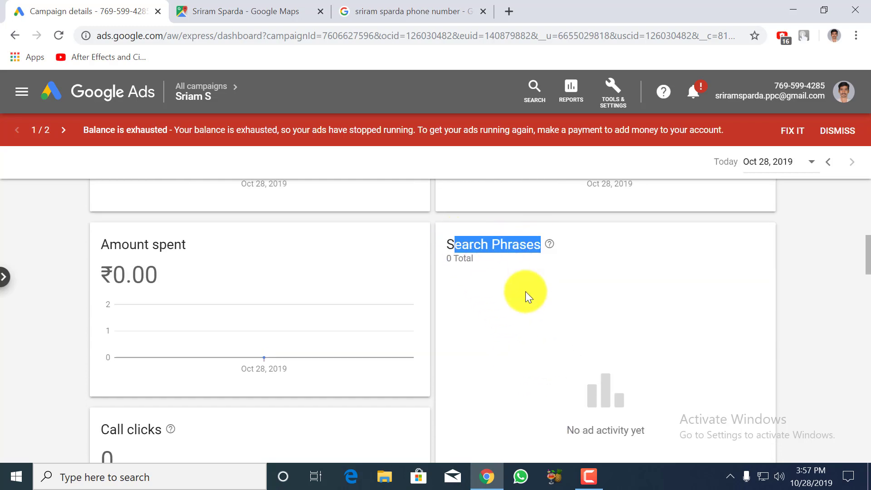
scroll(525, 292, down, 1)
scroll(525, 291, up, 1)
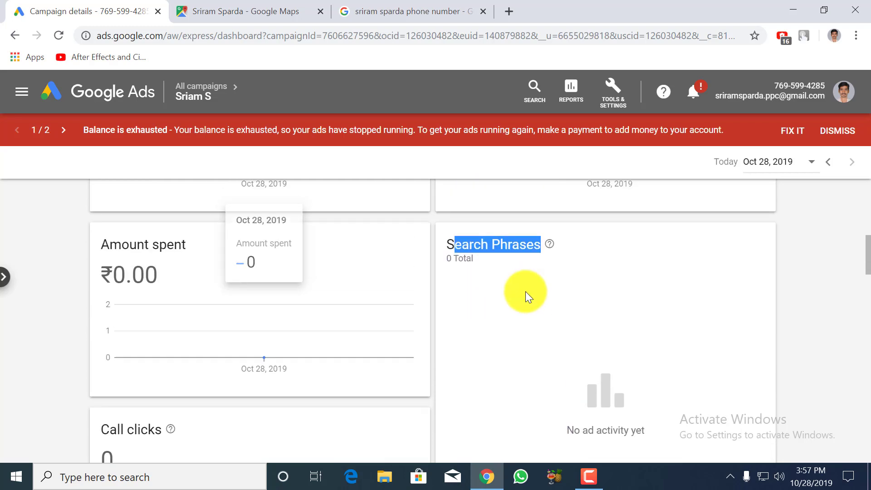
scroll(526, 291, down, 1)
scroll(526, 292, down, 1)
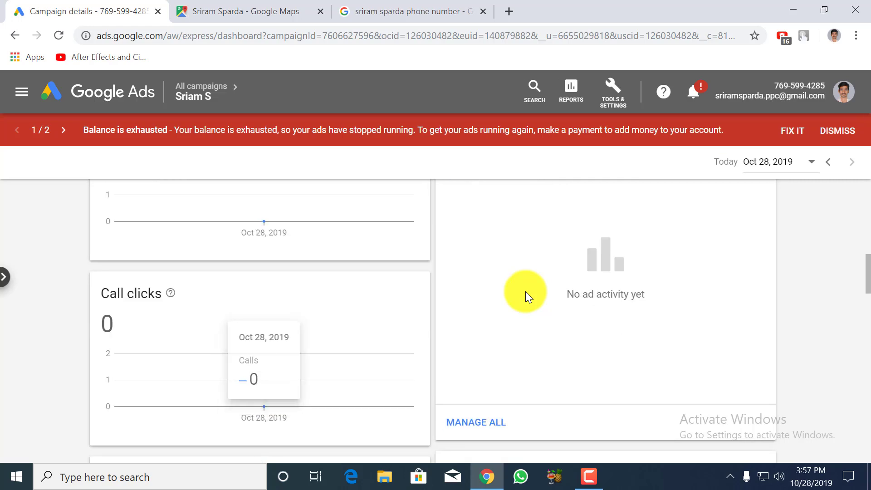
scroll(525, 292, down, 2)
scroll(526, 291, down, 8)
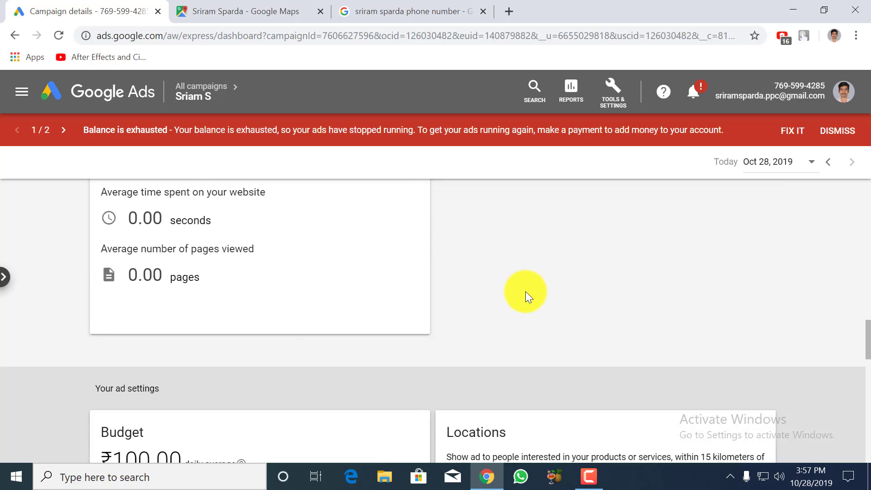
- Inspect the campaign's location settings, including the specific areas option, and close them without saving
scroll(516, 290, down, 3)
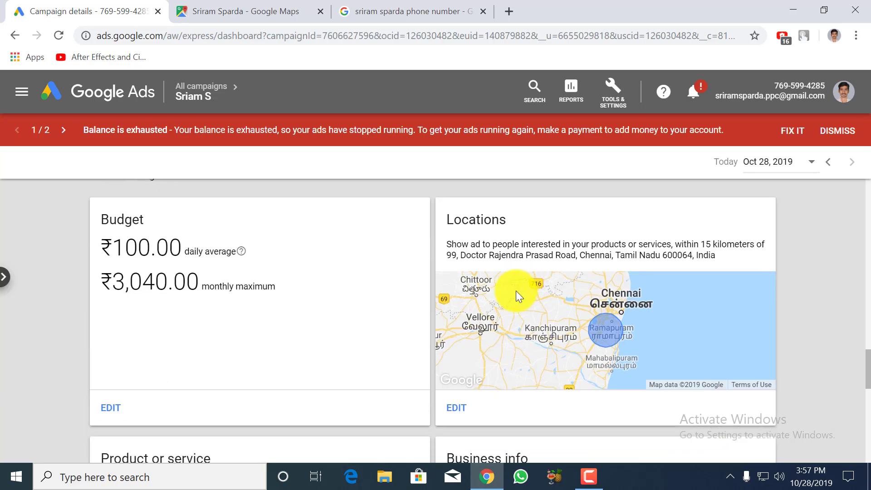
click(458, 290)
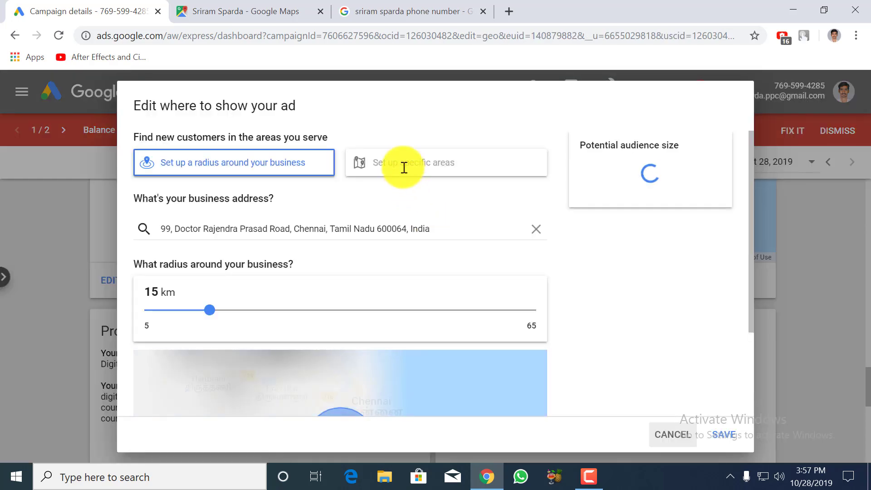
click(403, 169)
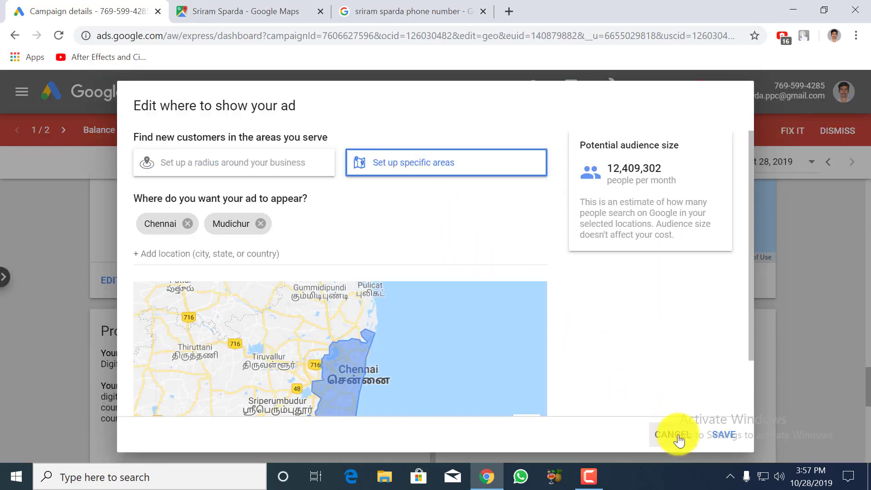
click(680, 436)
- View the editor for the campaign's product or service settings and cancel without changing anything
scroll(527, 422, down, 3)
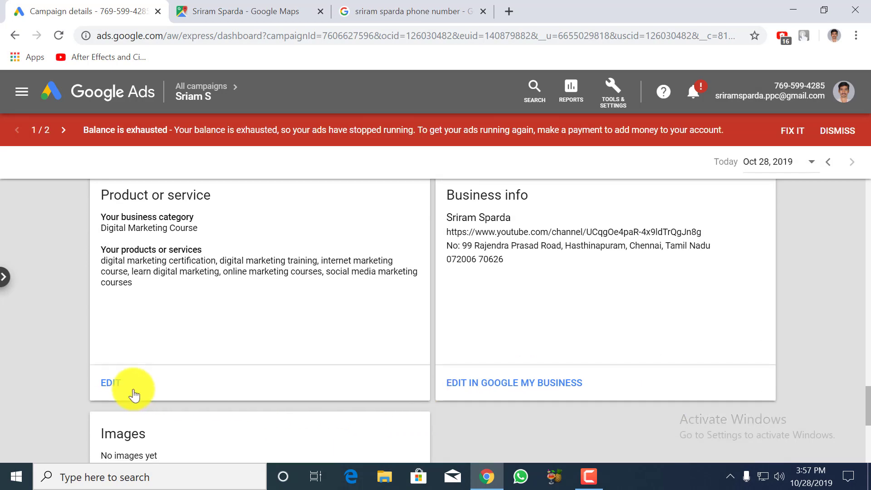
click(113, 391)
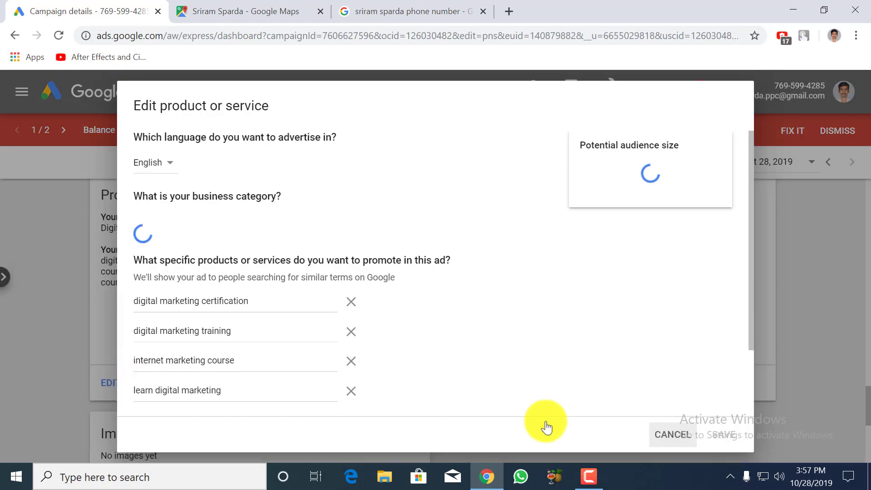
click(670, 431)
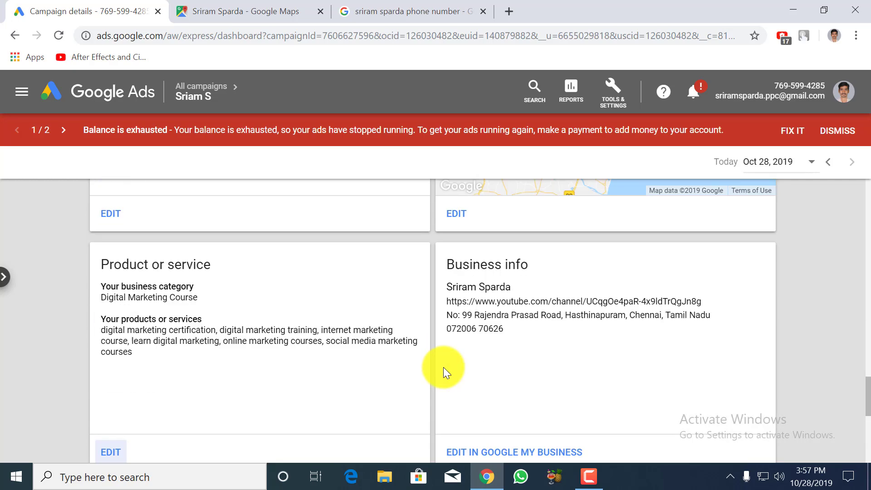
- Open the campaign's ad for editing, keep the Google Maps address as its click destination, and save the ad
scroll(443, 367, up, 15)
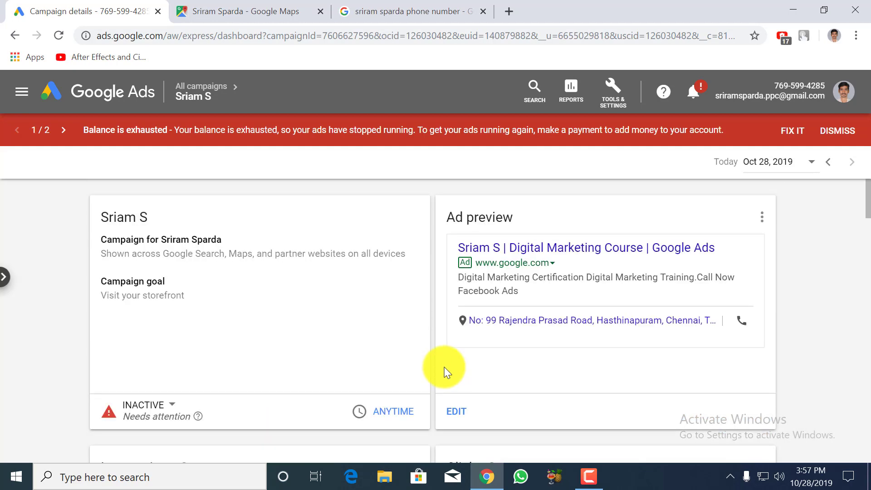
click(761, 217)
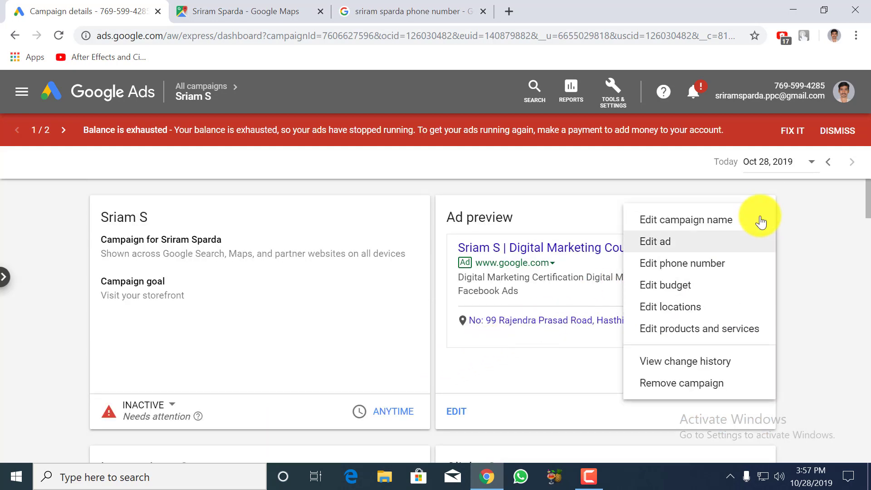
click(458, 412)
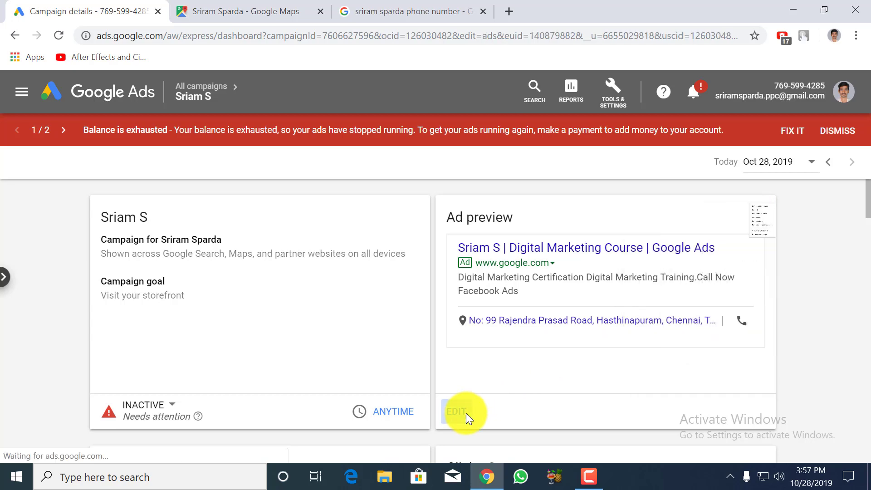
click(123, 197)
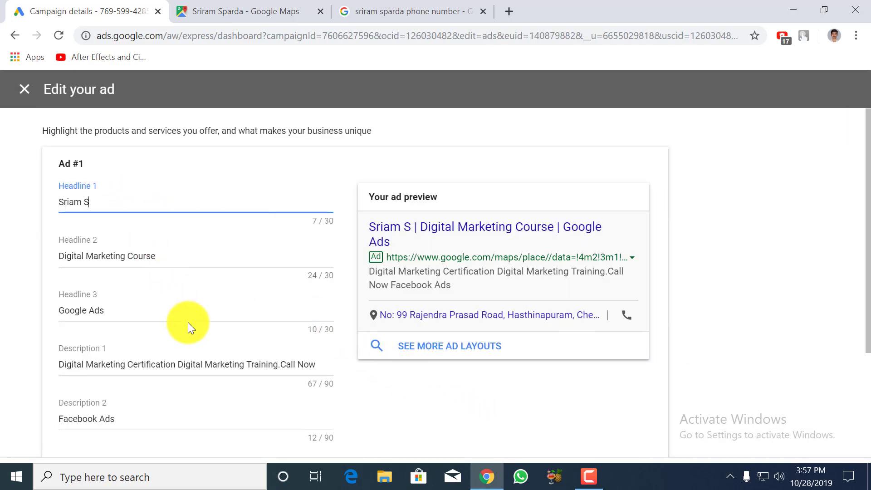
click(189, 325)
scroll(191, 327, down, 3)
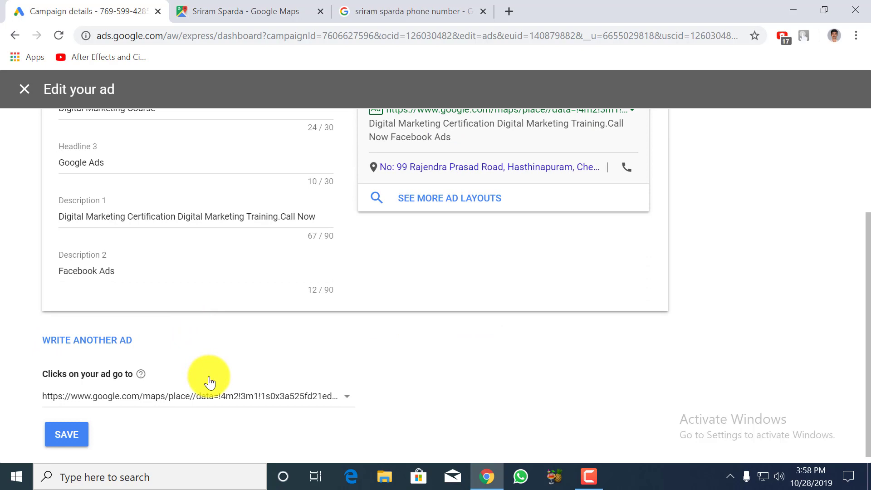
click(215, 402)
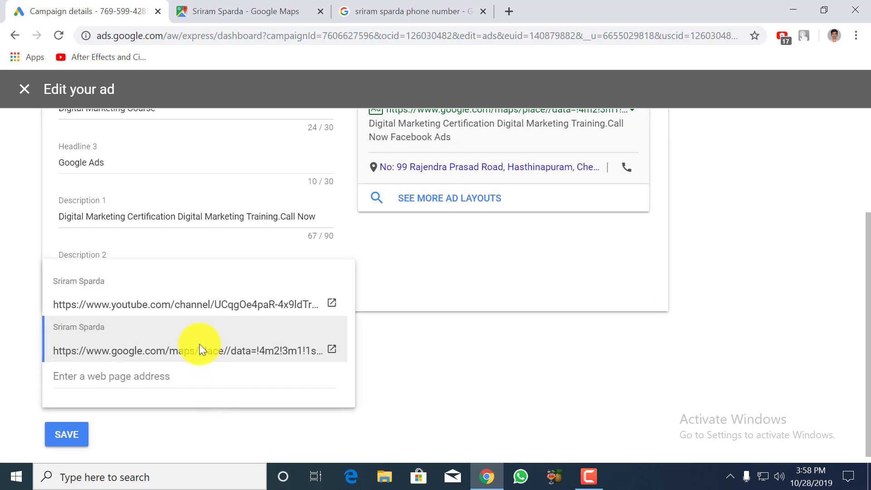
click(196, 351)
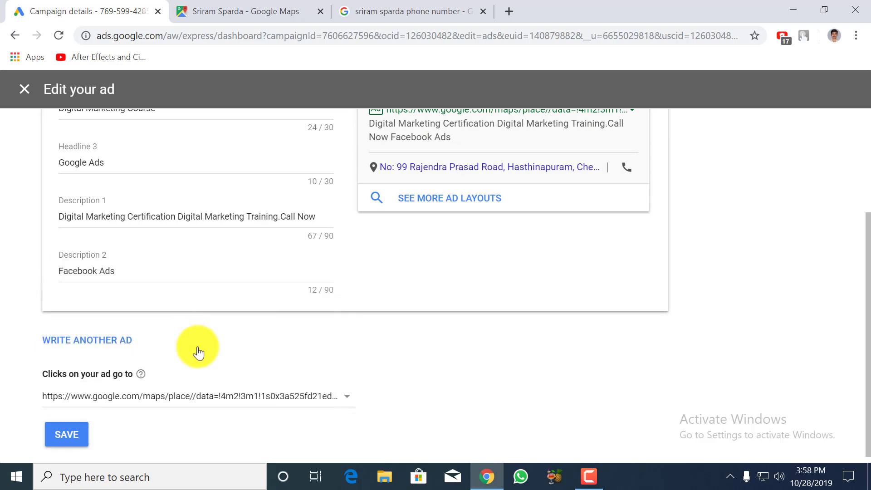
click(202, 395)
click(170, 426)
click(66, 434)
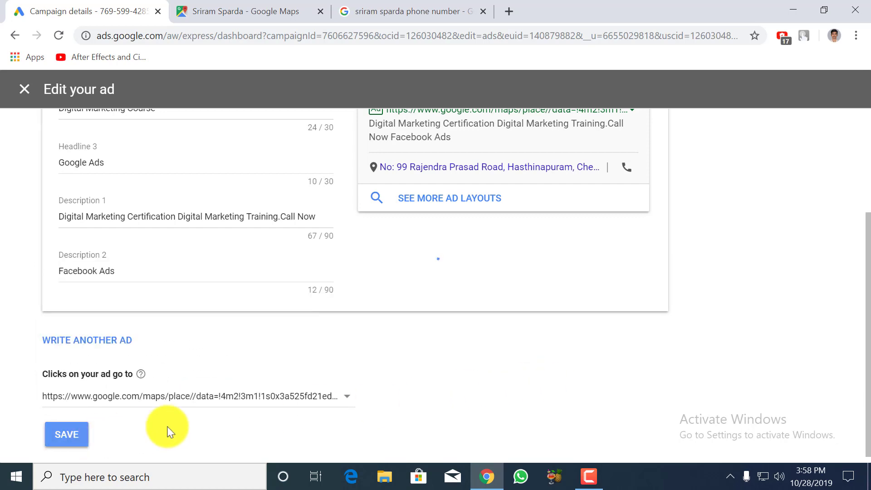
- Review the campaign dashboard's performance cards and ad settings, and look through the account's list of campaign types and campaigns
scroll(446, 331, down, 15)
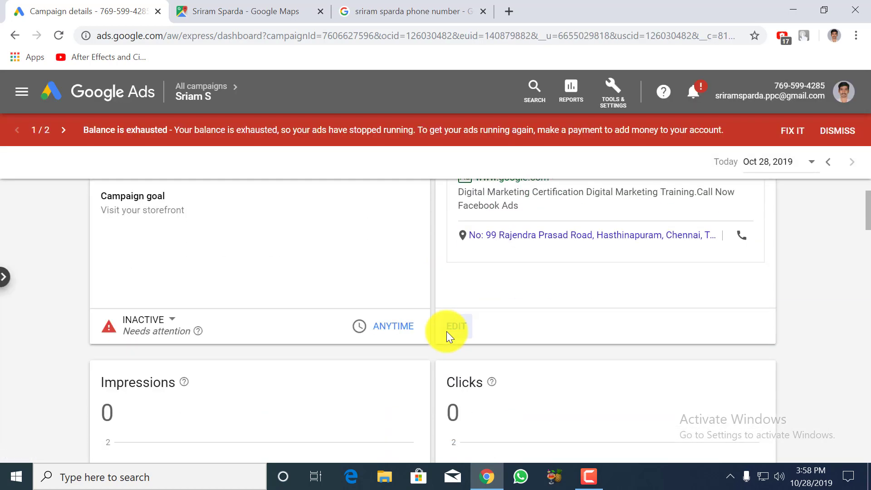
scroll(446, 331, down, 5)
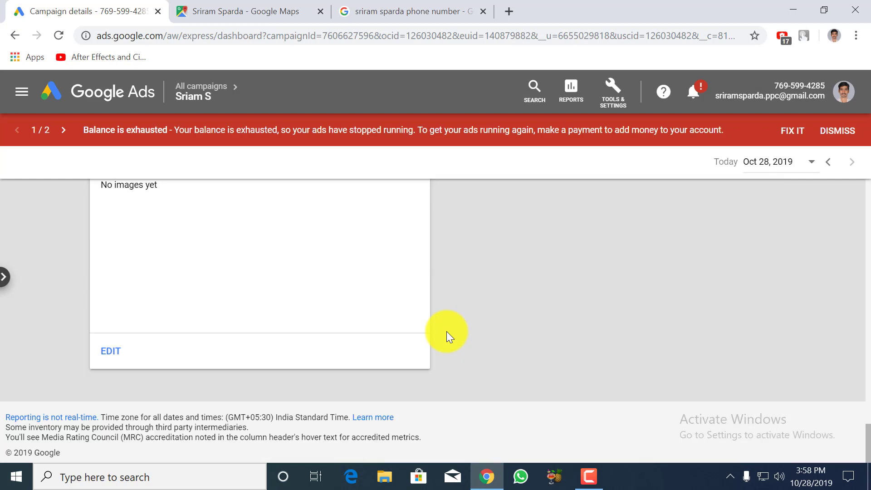
scroll(446, 331, up, 15)
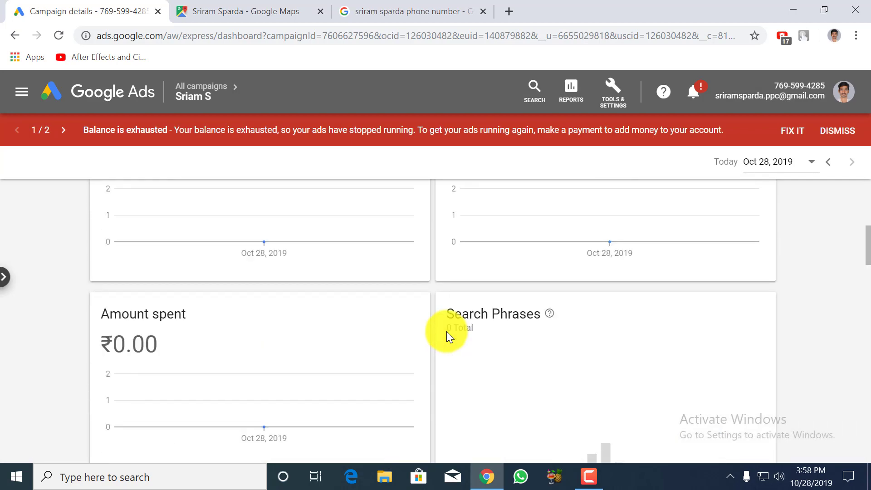
scroll(447, 331, up, 8)
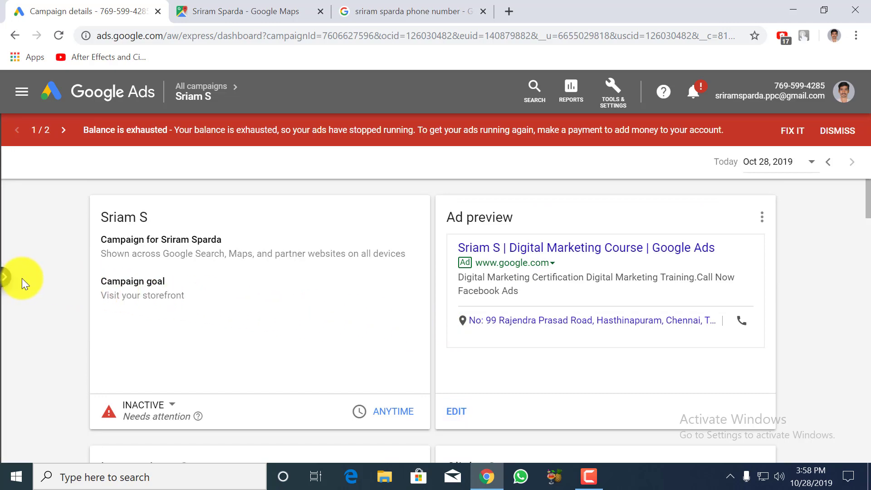
click(7, 277)
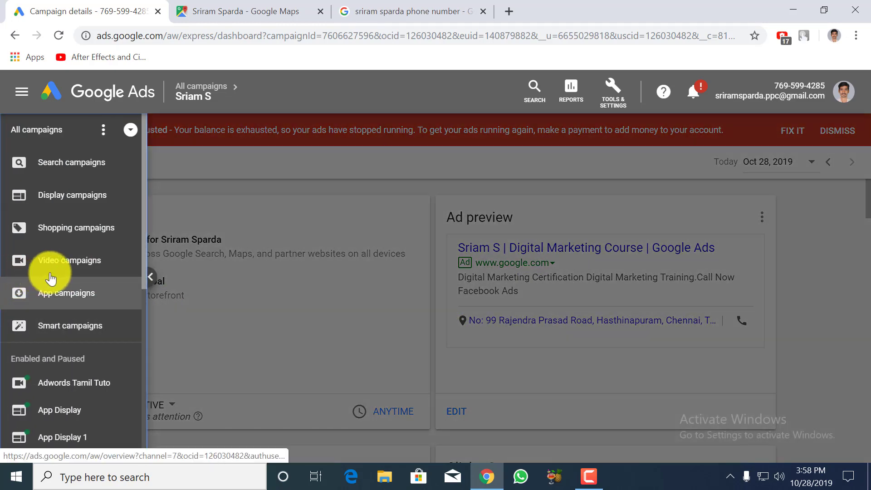
scroll(136, 271, down, 6)
scroll(136, 270, up, 6)
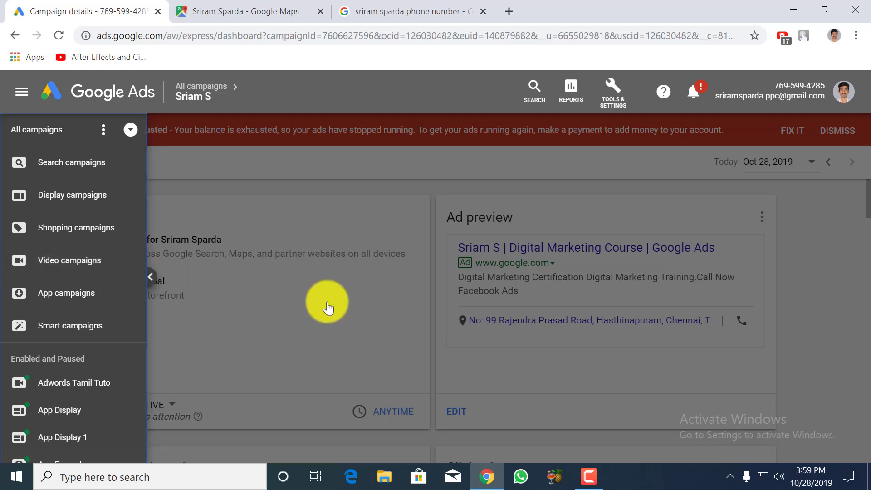
click(442, 332)
scroll(428, 349, down, 20)
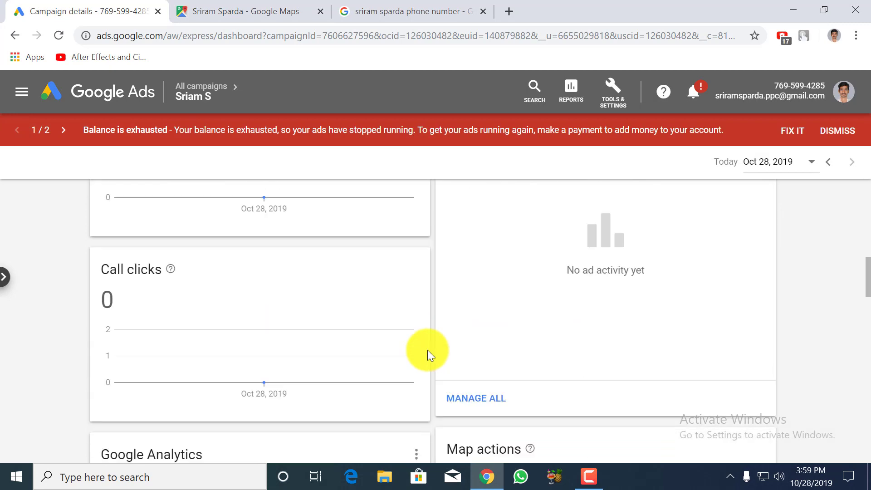
scroll(427, 350, up, 15)
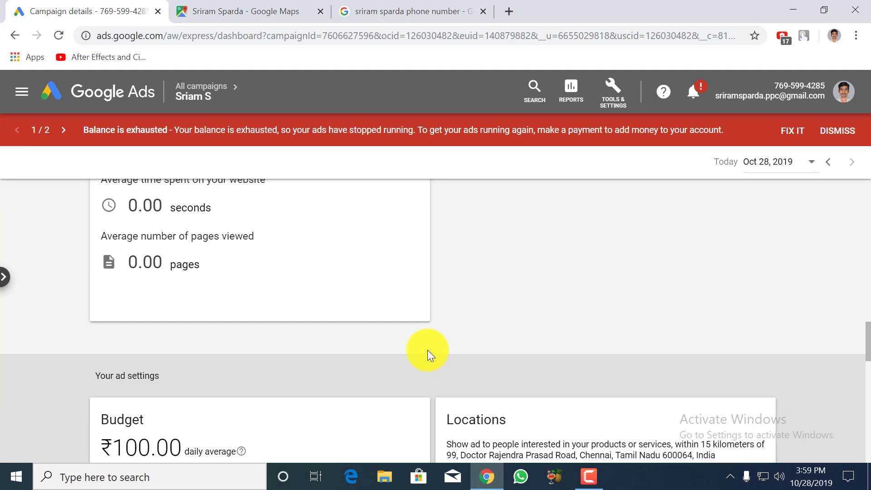
- View the Search campaigns overview and examine its page options, from Recommendations and Keywords to Ad schedule and Drafts & experiments
click(4, 276)
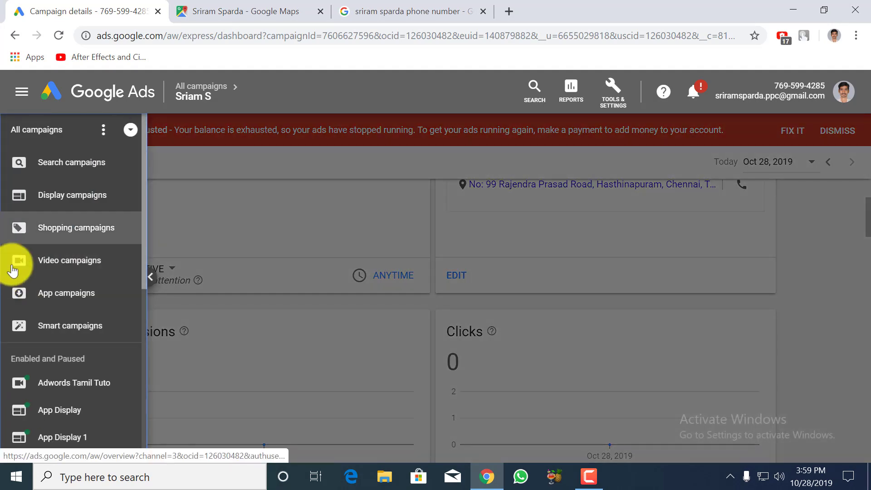
click(91, 171)
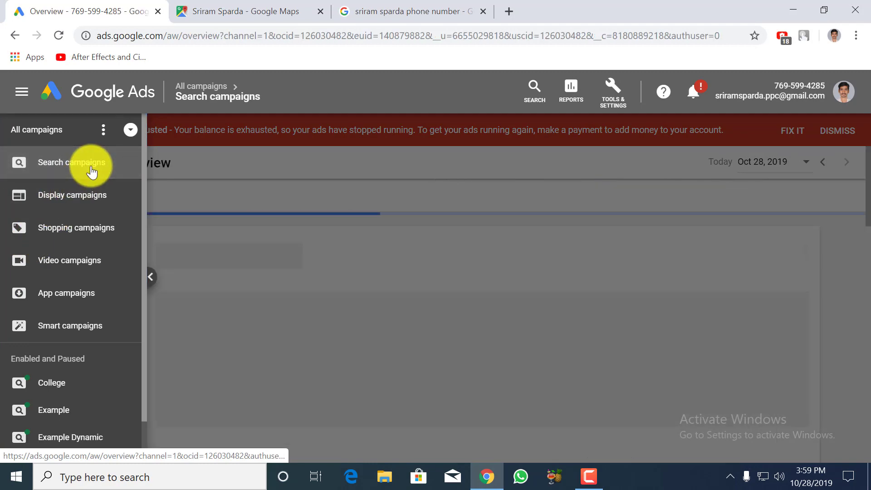
click(146, 278)
scroll(68, 297, down, 5)
scroll(68, 299, up, 5)
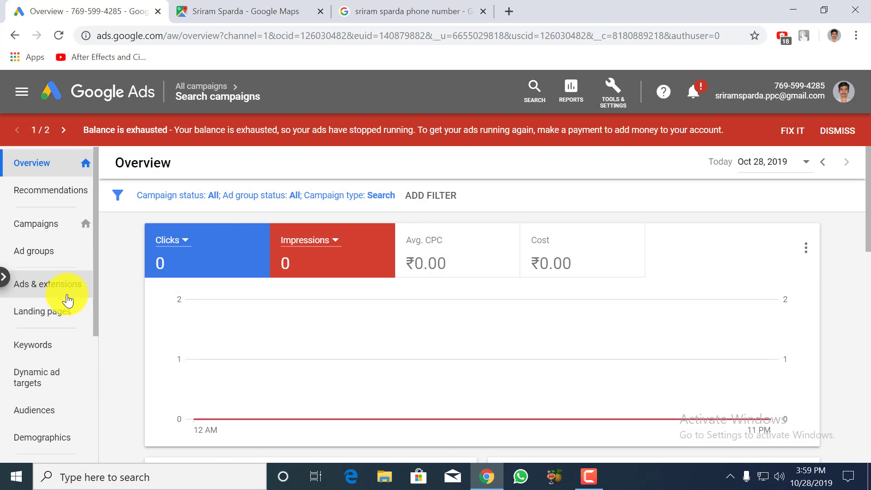
scroll(68, 300, down, 5)
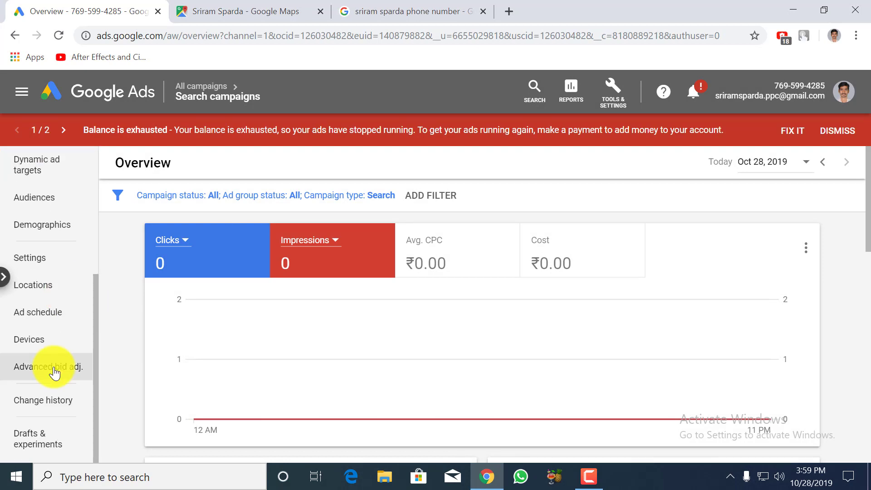
scroll(54, 373, up, 5)
scroll(54, 373, down, 5)
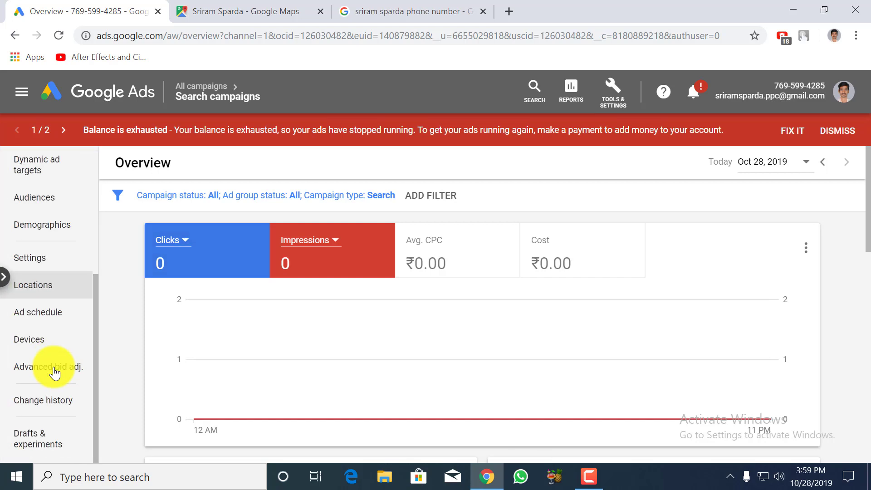
scroll(53, 367, up, 2)
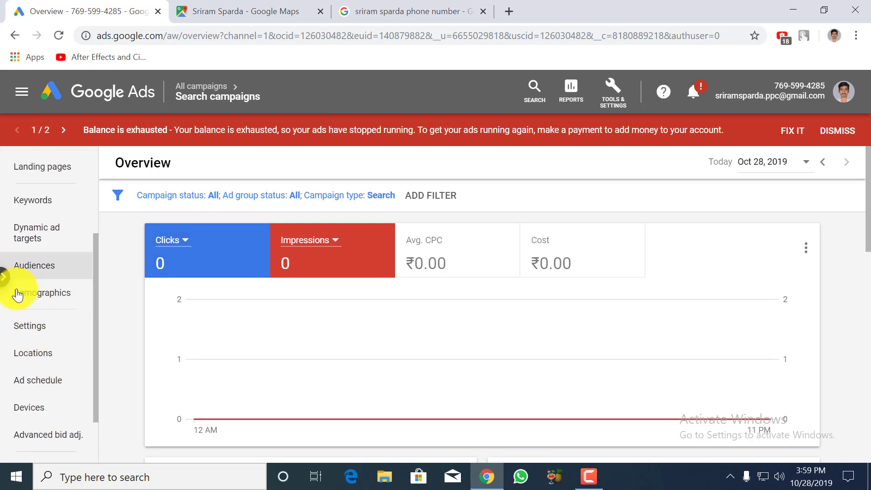
- Go to the Smart campaigns summary and examine its campaign cards, including the progress of the unfinished Campaign #15
click(5, 276)
click(74, 338)
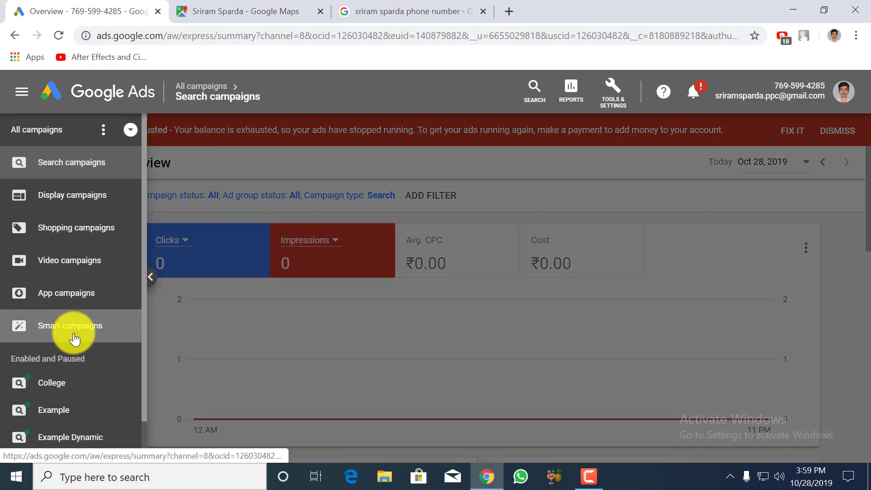
click(151, 278)
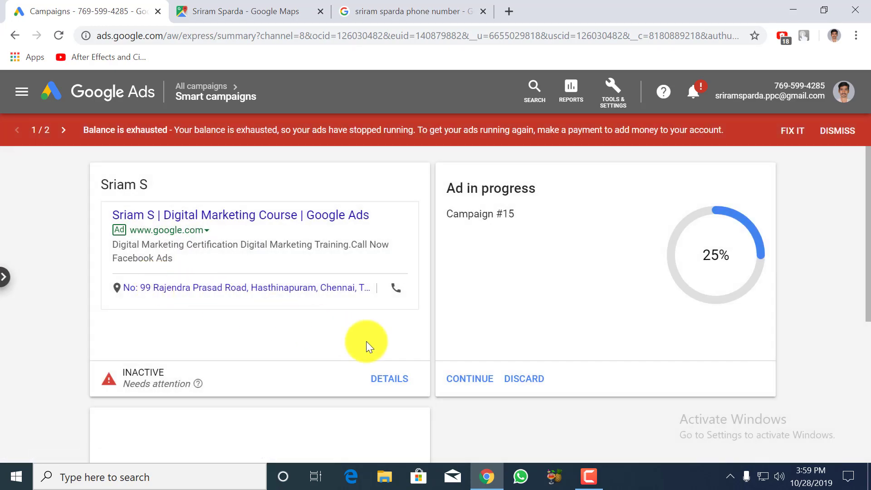
scroll(421, 357, down, 4)
scroll(421, 358, up, 4)
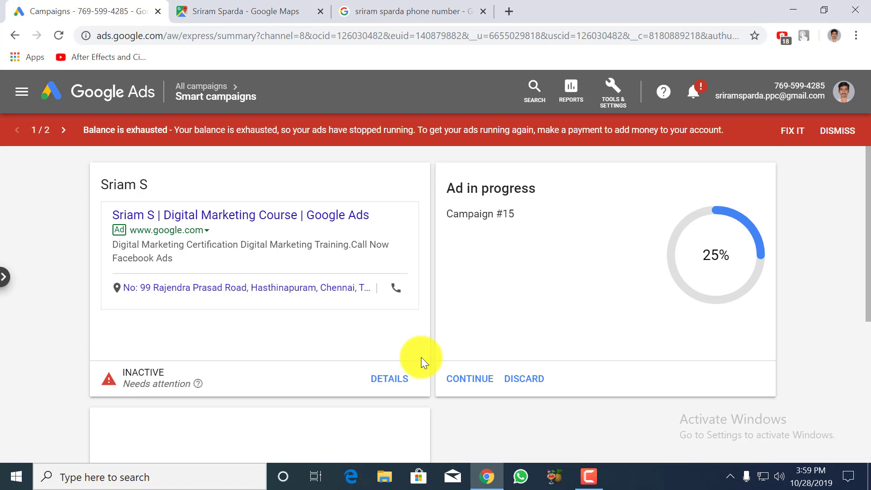
drag(454, 308, 521, 188)
drag(666, 201, 720, 292)
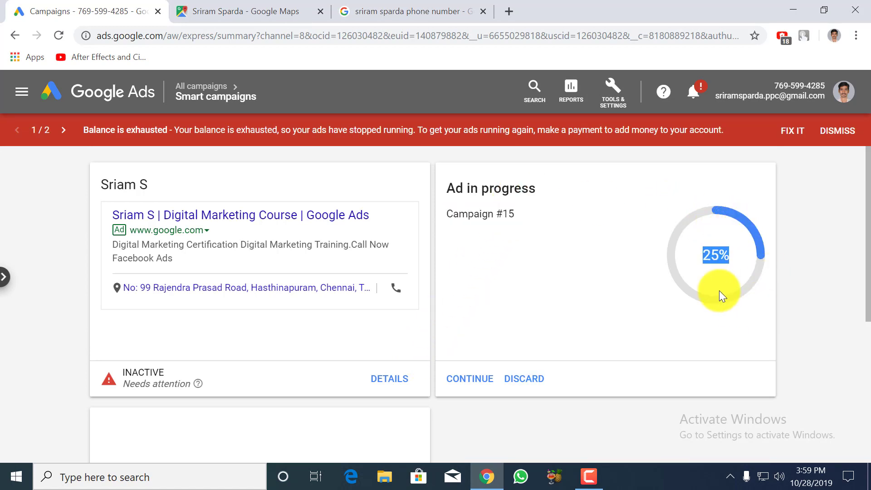
- Continue the unfinished Campaign #15 and submit its customer location with the 25 km radius around the business address
click(482, 386)
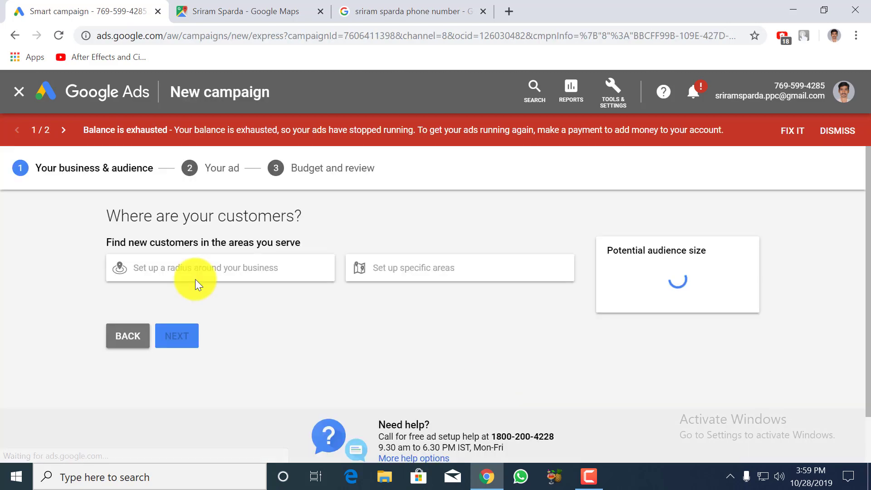
click(200, 281)
scroll(304, 327, down, 7)
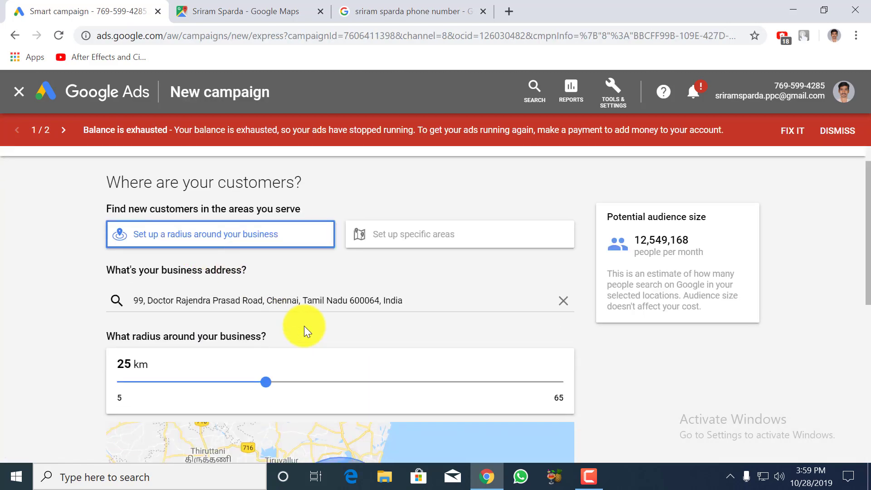
click(186, 293)
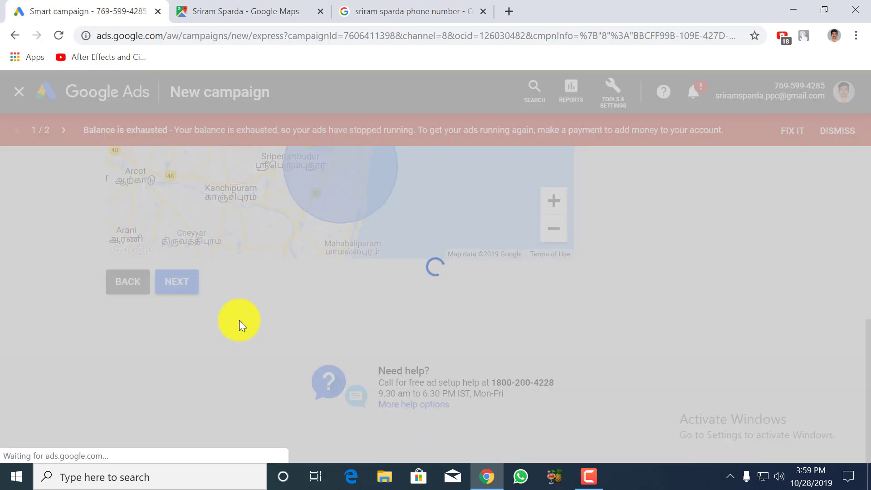
- Examine the draft's product and service options, return to its customer location settings, and exit the campaign setup
scroll(238, 320, down, 10)
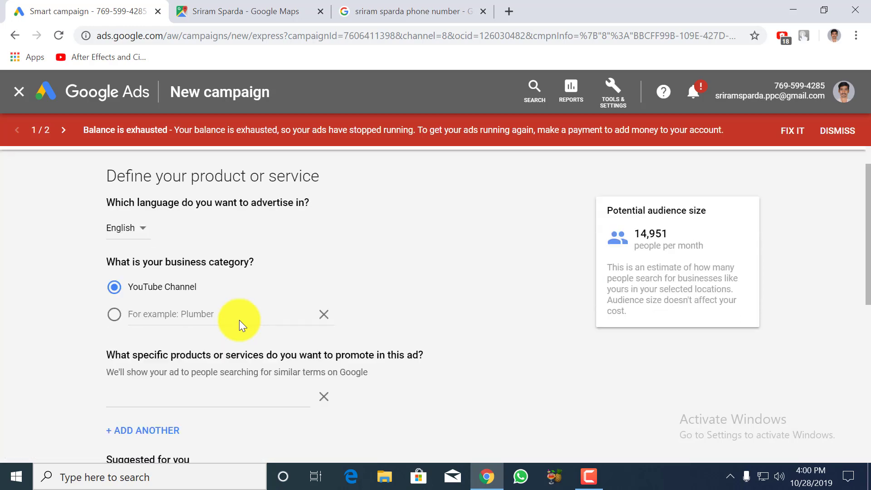
scroll(238, 320, up, 10)
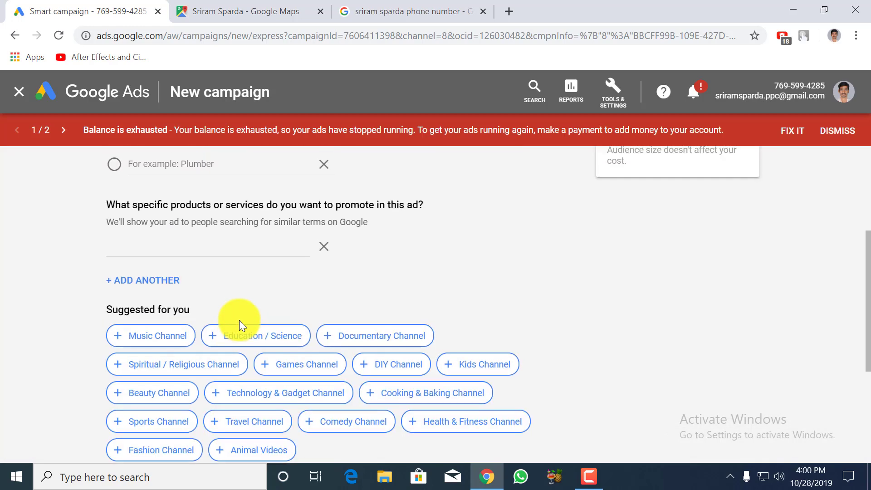
scroll(239, 320, down, 10)
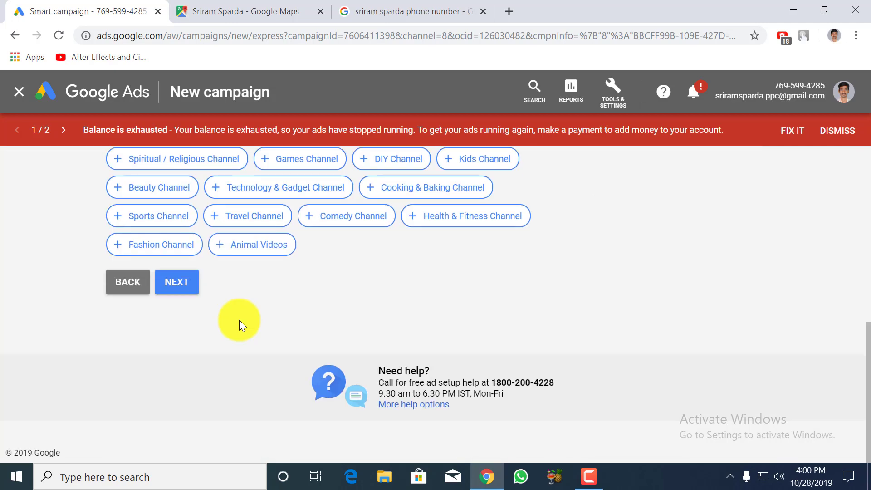
click(127, 294)
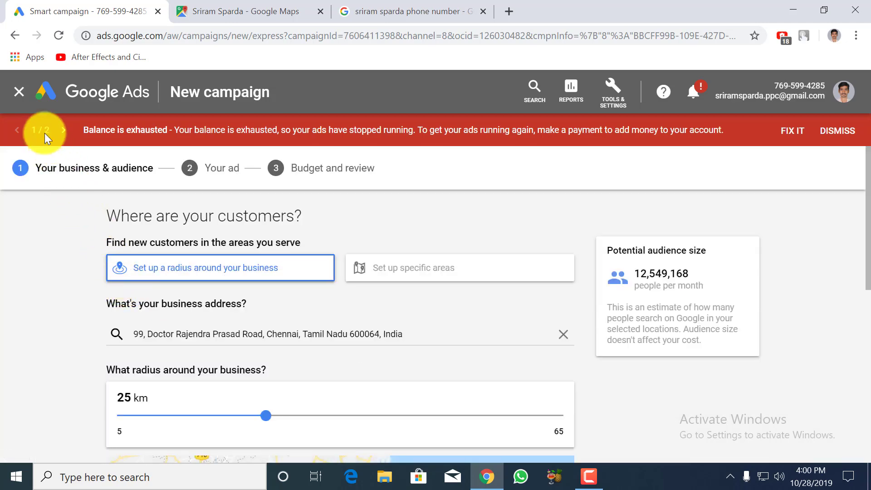
click(20, 93)
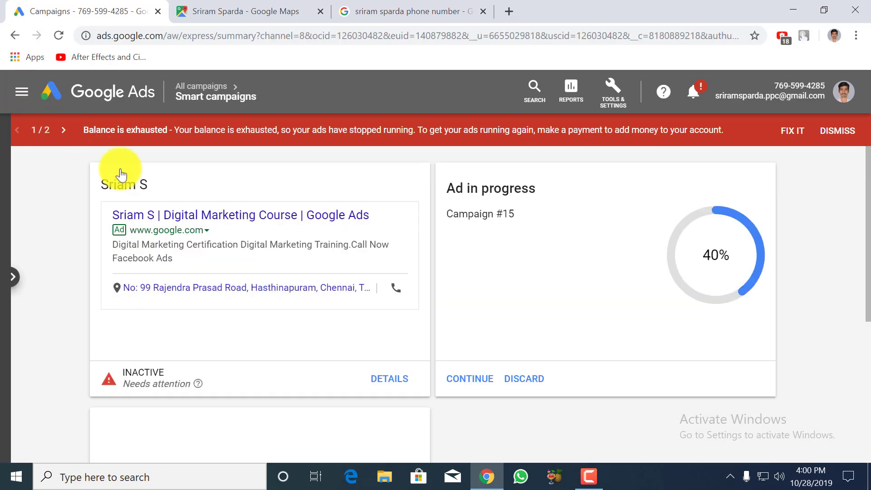
- Open the details of the storefront-visits Smart campaign and look through its dashboard cards and the account's campaign types
click(385, 378)
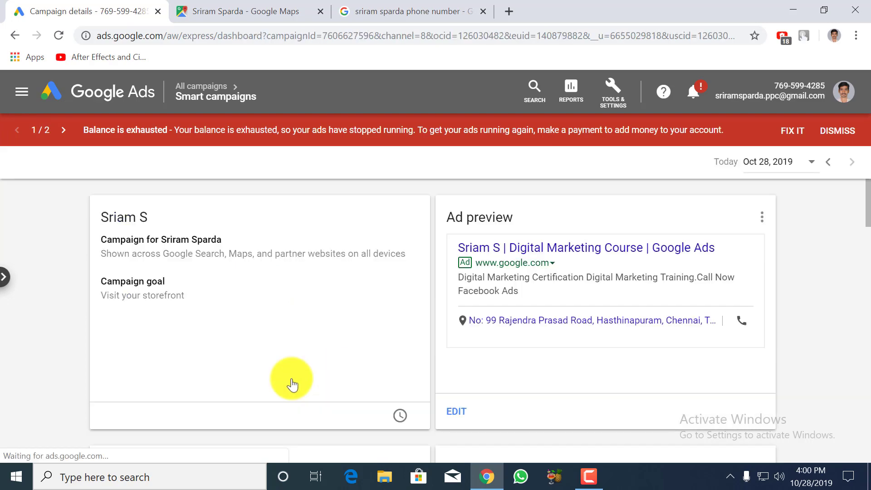
scroll(165, 370, down, 20)
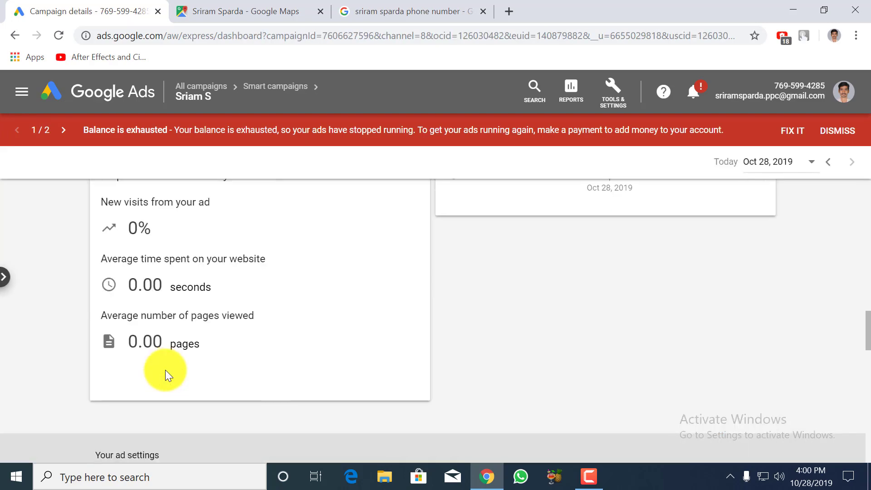
scroll(165, 370, up, 20)
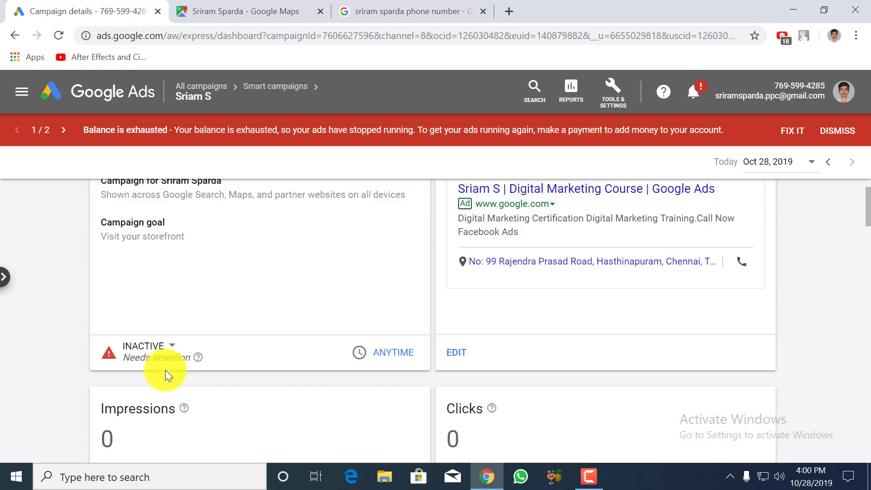
click(4, 277)
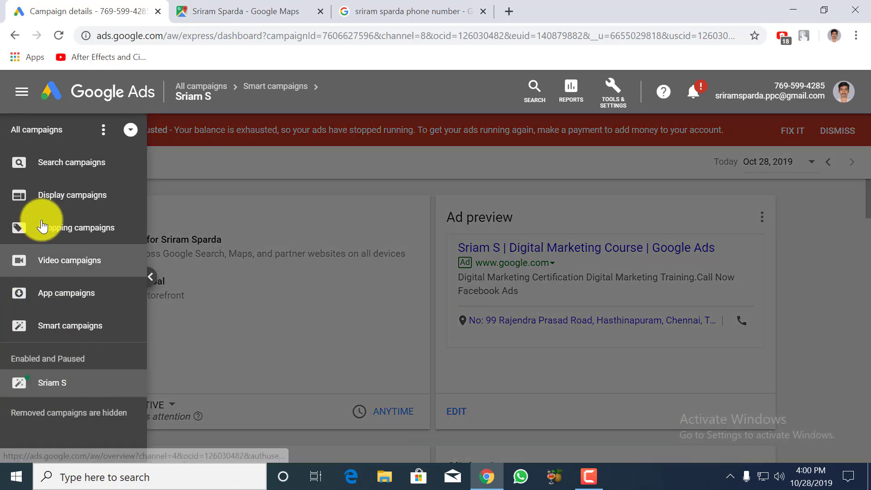
click(198, 188)
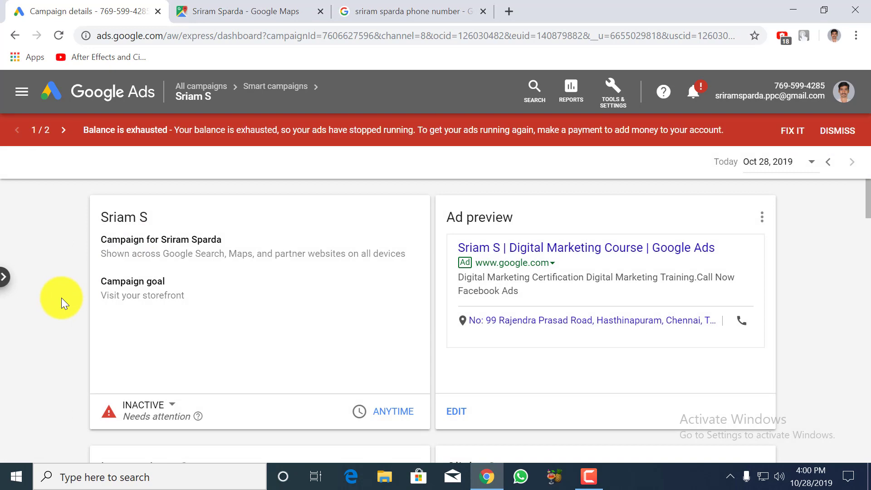
- Start a new campaign from the account's campaign list without a goal's guidance
key(g)
key(c)
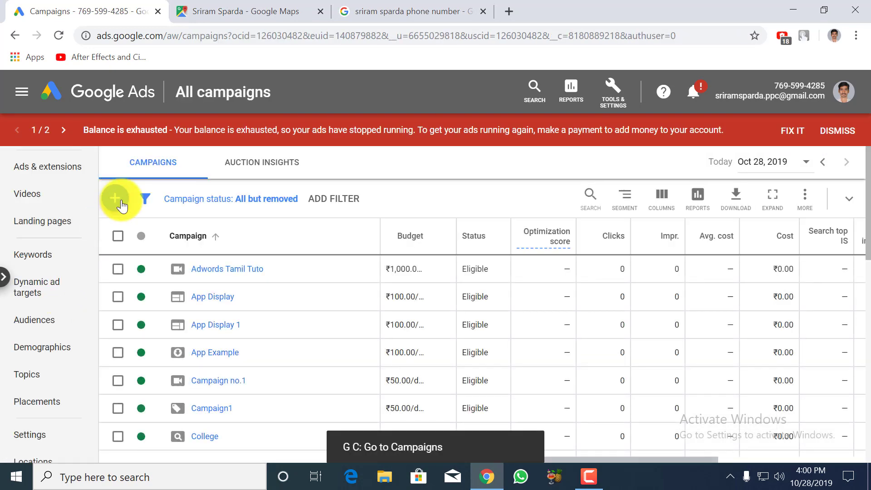
click(121, 203)
click(187, 242)
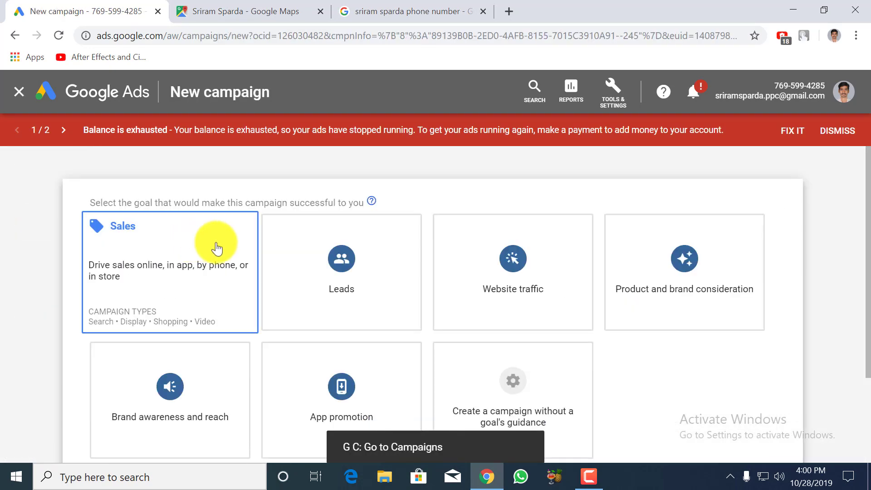
scroll(463, 259, down, 3)
click(521, 256)
scroll(510, 268, down, 5)
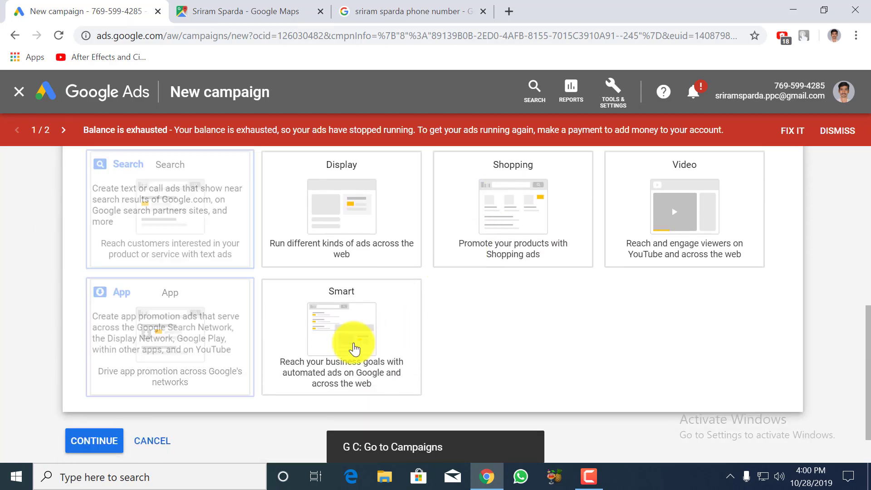
- Choose the Smart campaign type with "Actions on your website" as the desired customer action and continue
click(355, 349)
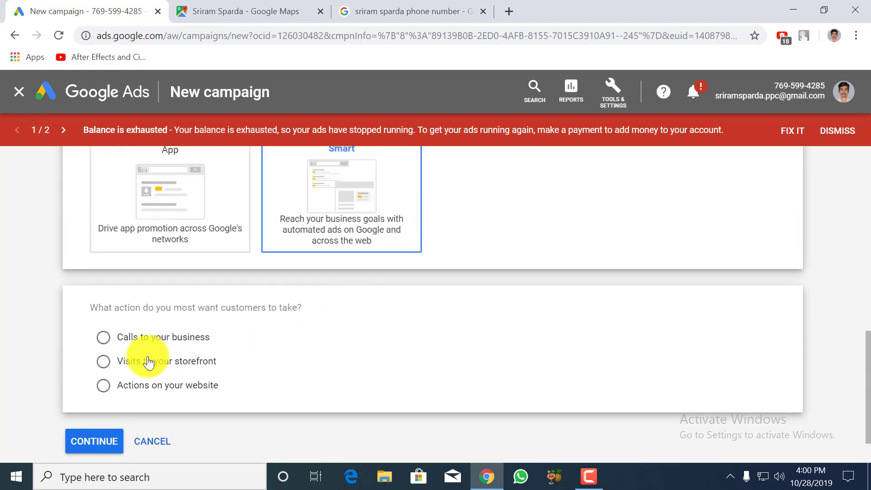
click(148, 362)
click(146, 385)
click(77, 385)
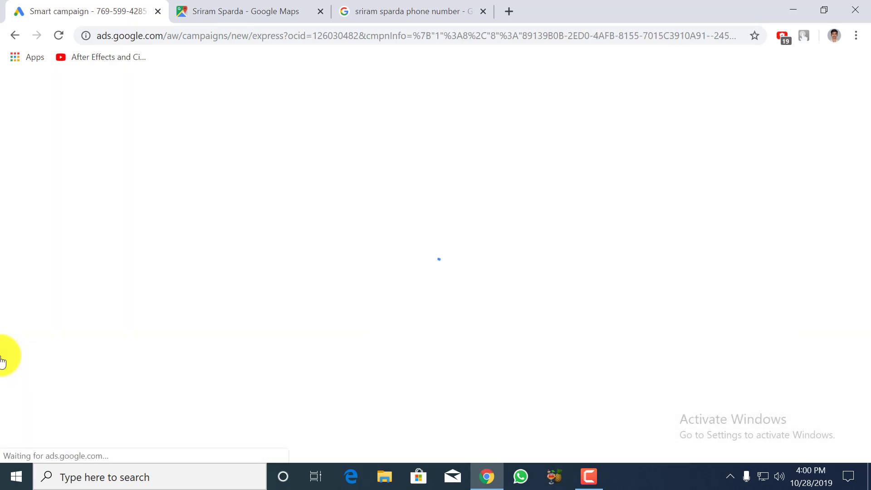
- Start adding a new business and examine the business name and website fields
click(299, 311)
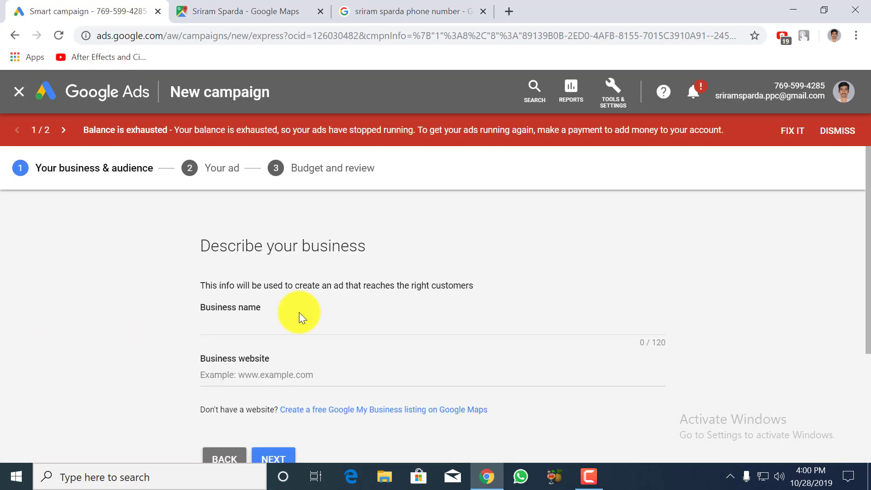
click(292, 325)
click(318, 377)
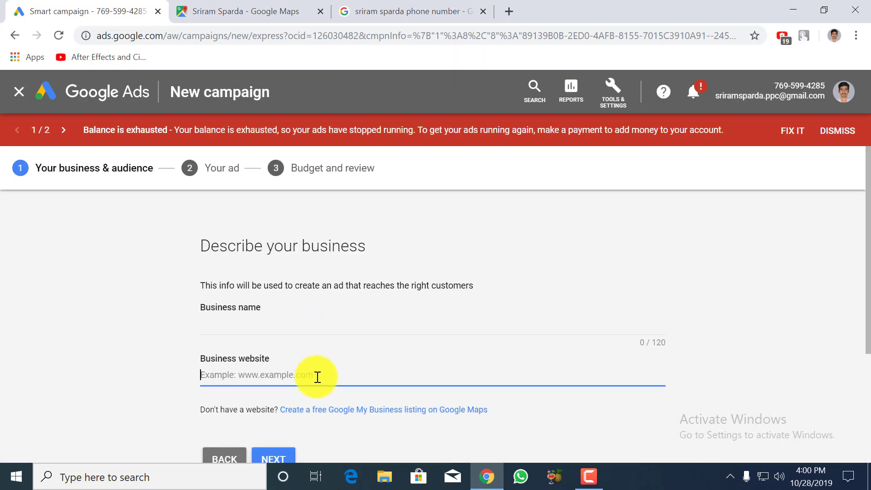
scroll(301, 379, down, 2)
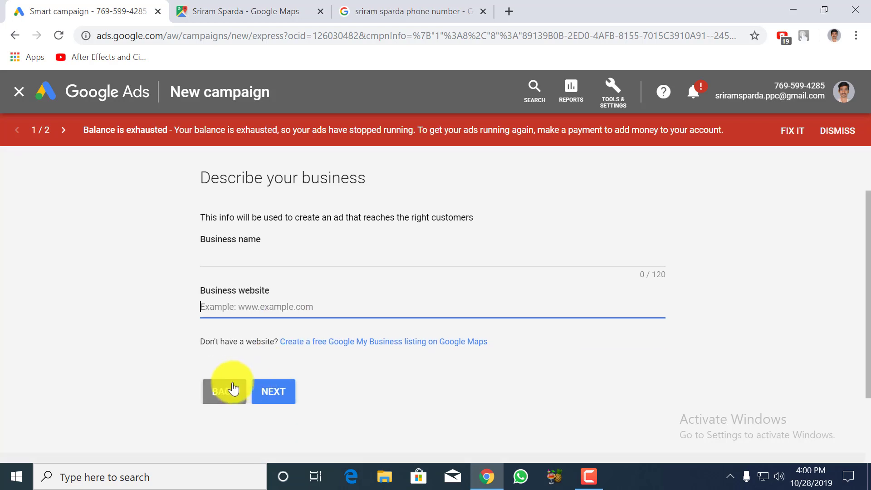
- Go back to the main advertising goal, proceed with "Get more website sales or sign-ups", and exit the new campaign setup
click(226, 388)
click(220, 302)
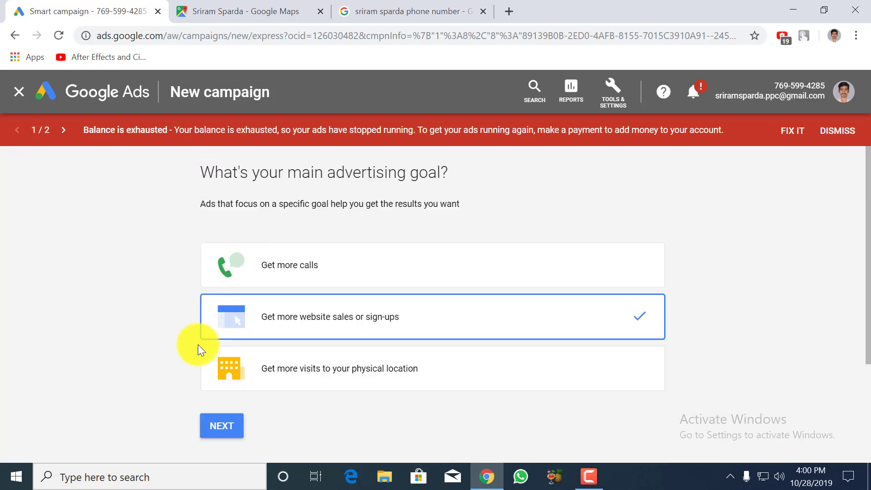
click(218, 427)
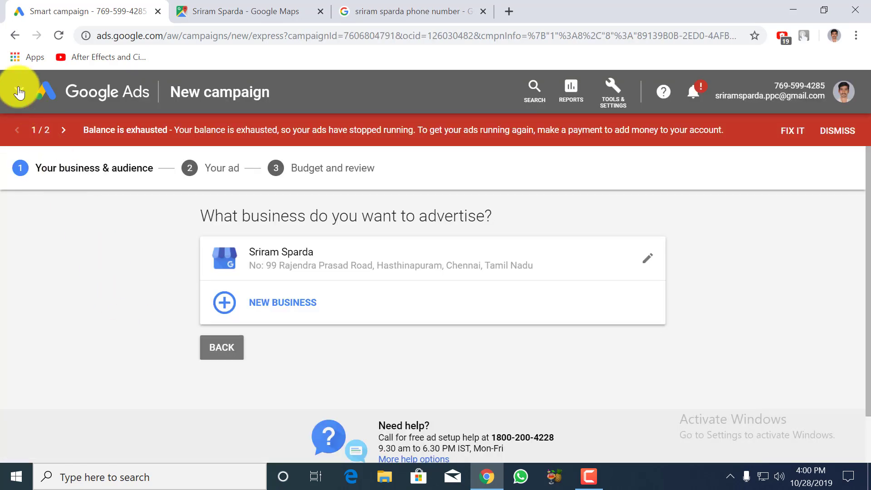
click(19, 92)
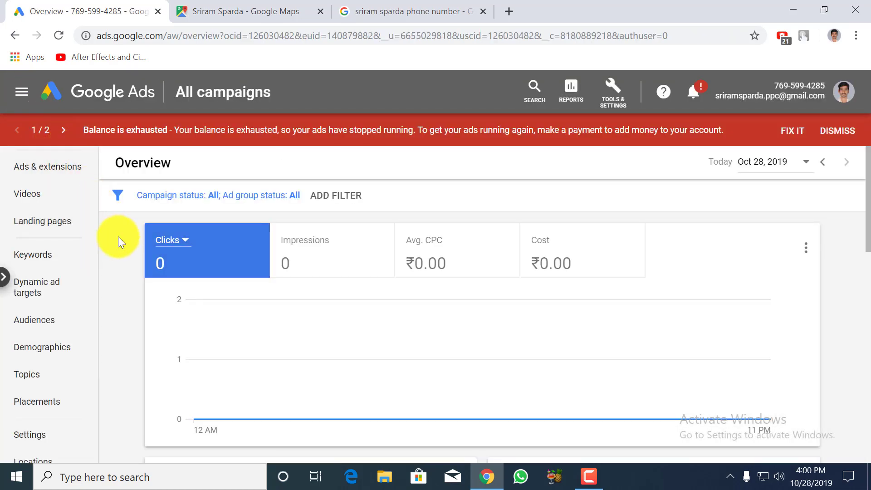
- Find the storefront-visits Smart campaign in the account's campaign list and open its dashboard
key(g)
key(c)
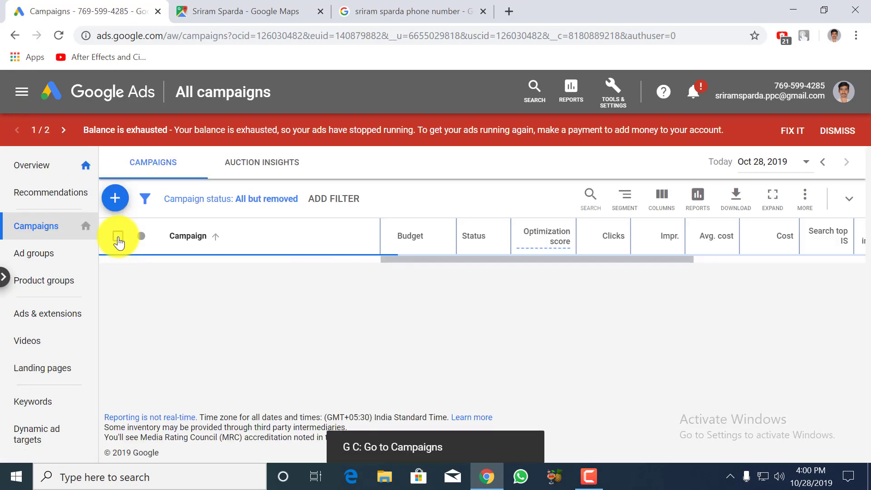
scroll(118, 239, down, 7)
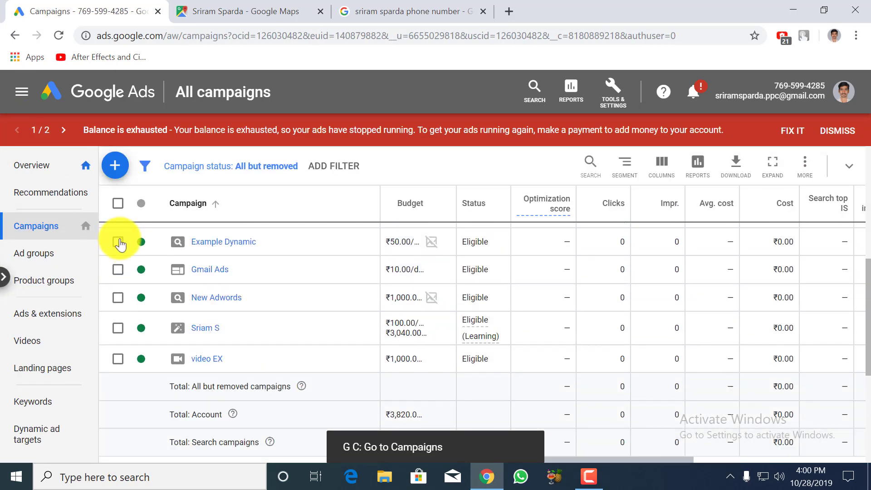
click(199, 336)
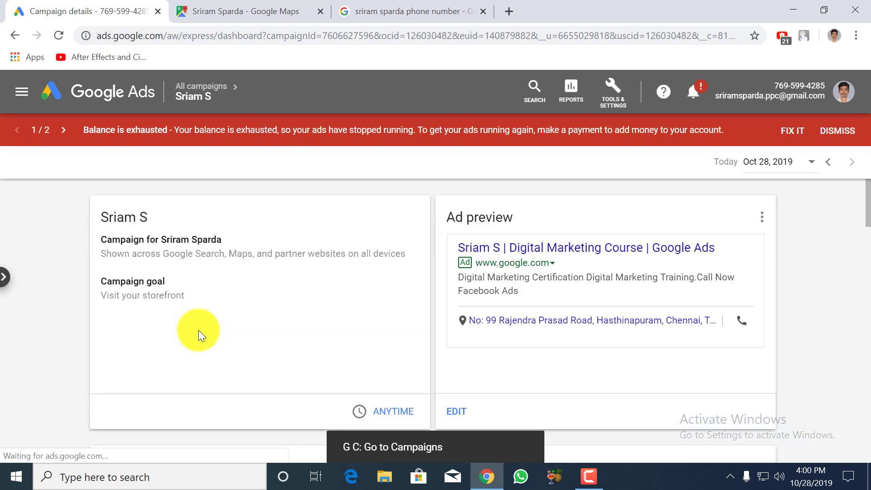
scroll(200, 333, down, 3)
scroll(198, 330, up, 4)
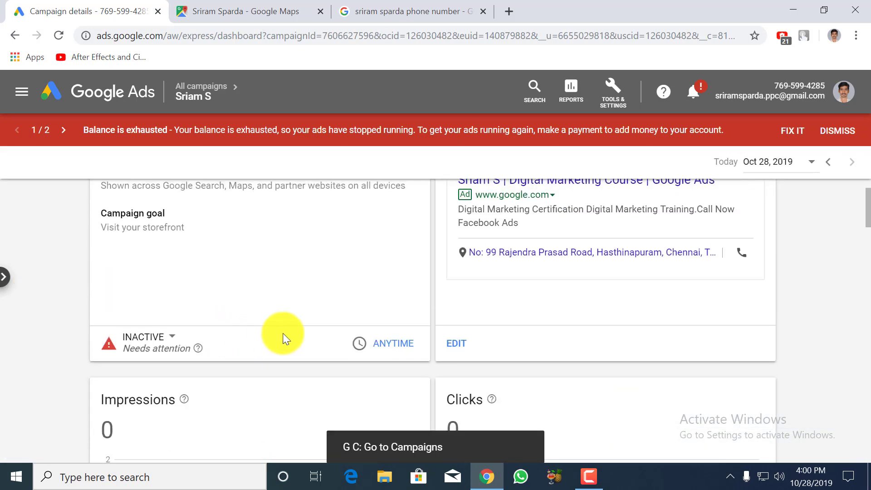
- Edit the campaign's ad and try to save it with an empty custom web page address as its click destination
click(456, 343)
scroll(463, 346, down, 3)
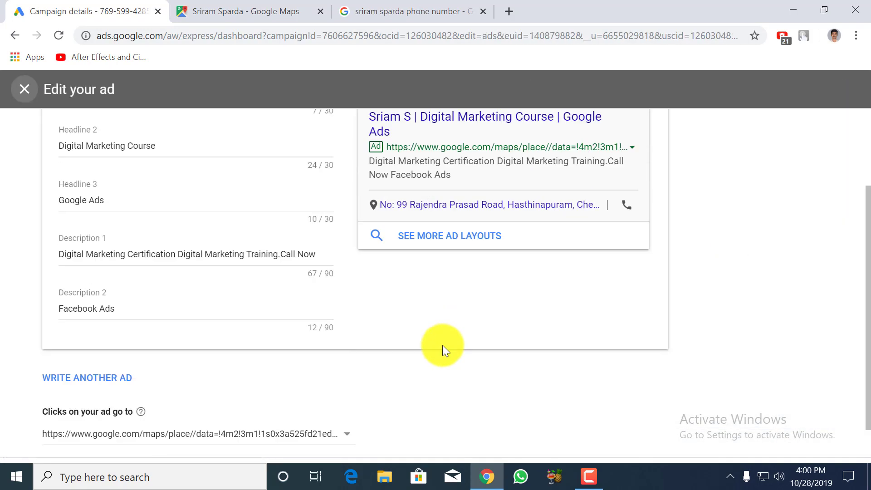
click(214, 404)
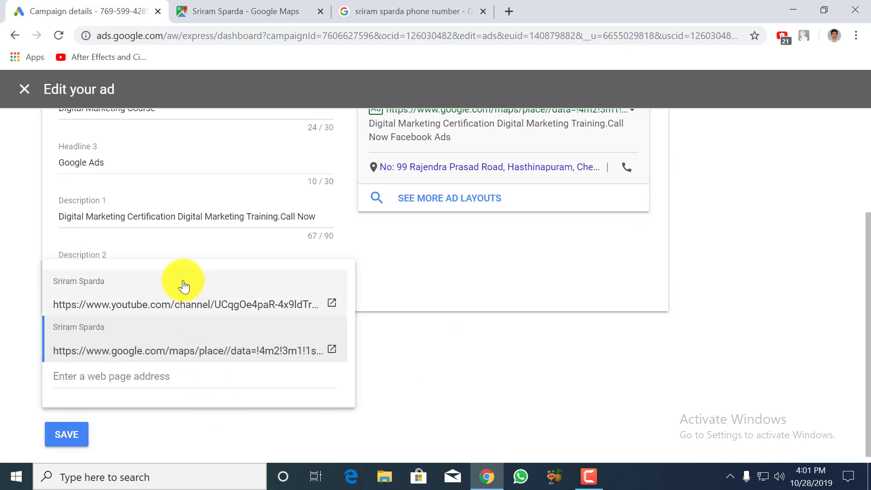
click(149, 380)
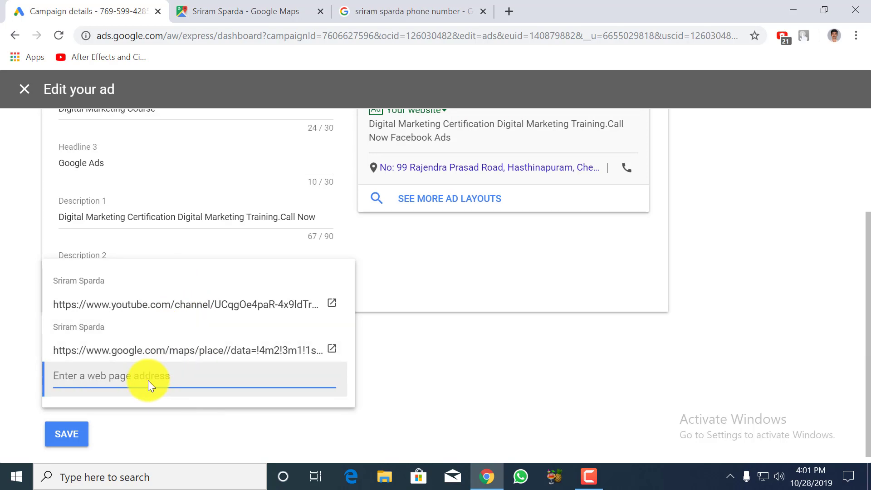
click(78, 437)
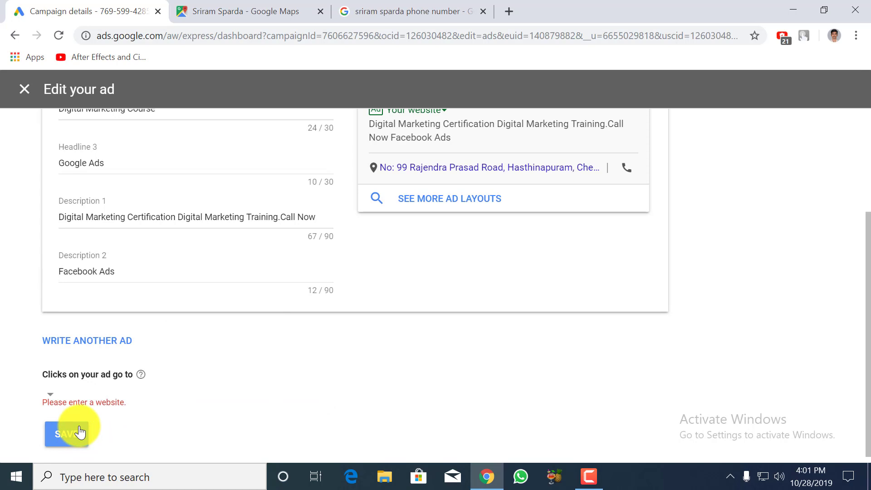
- Set the ad's click destination to the business's Google Maps place link and save the ad
click(50, 393)
click(156, 352)
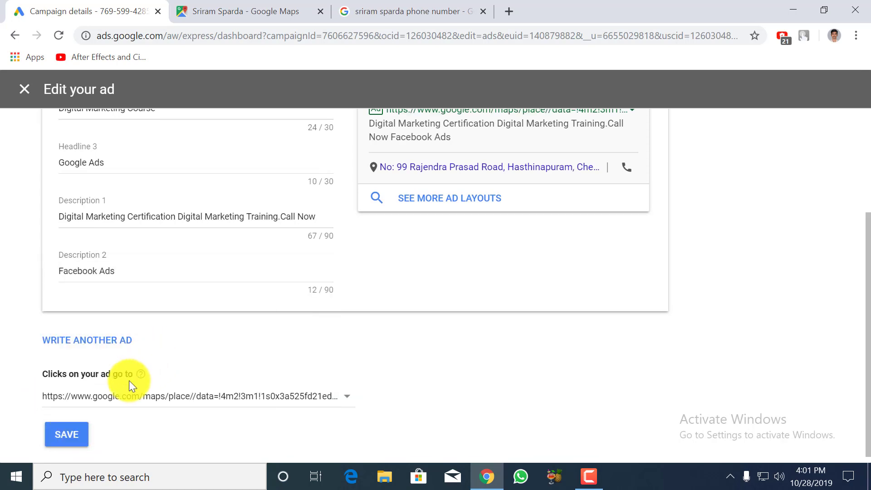
click(73, 433)
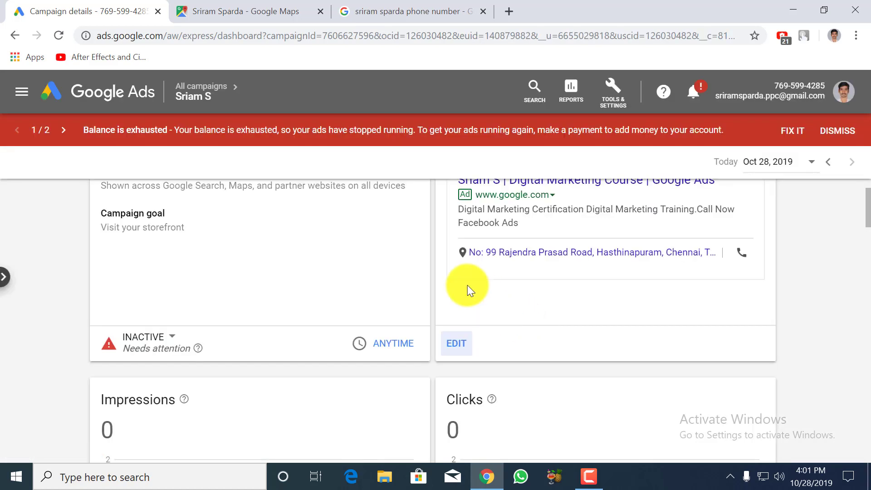
- Review the campaign dashboard from the ad preview through Google Analytics and Map actions to the Images card
scroll(456, 282, up, 2)
scroll(456, 278, down, 10)
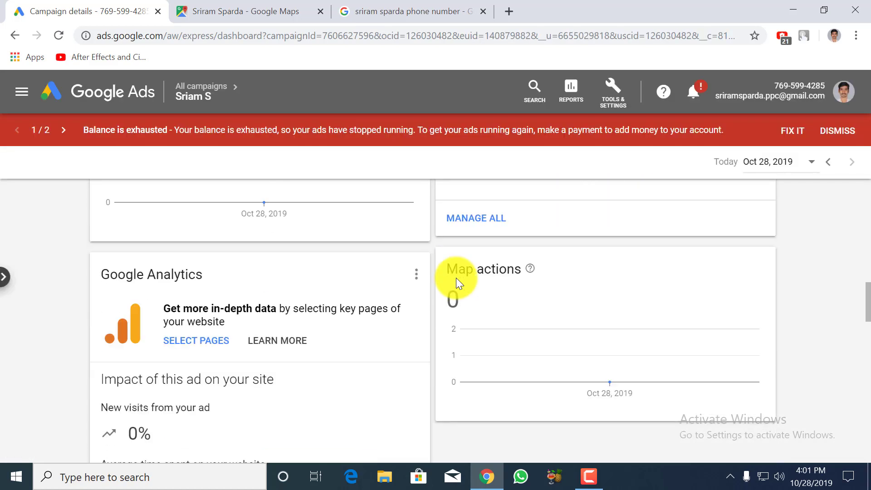
scroll(456, 277, down, 10)
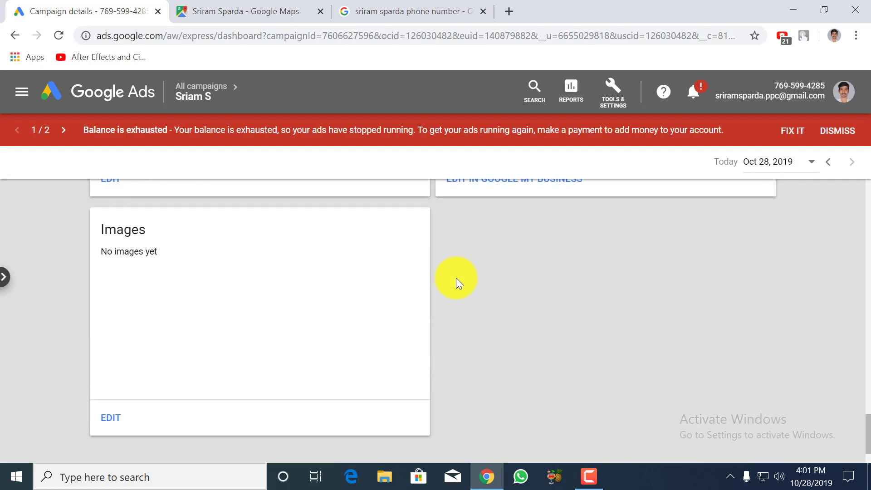
scroll(456, 278, up, 20)
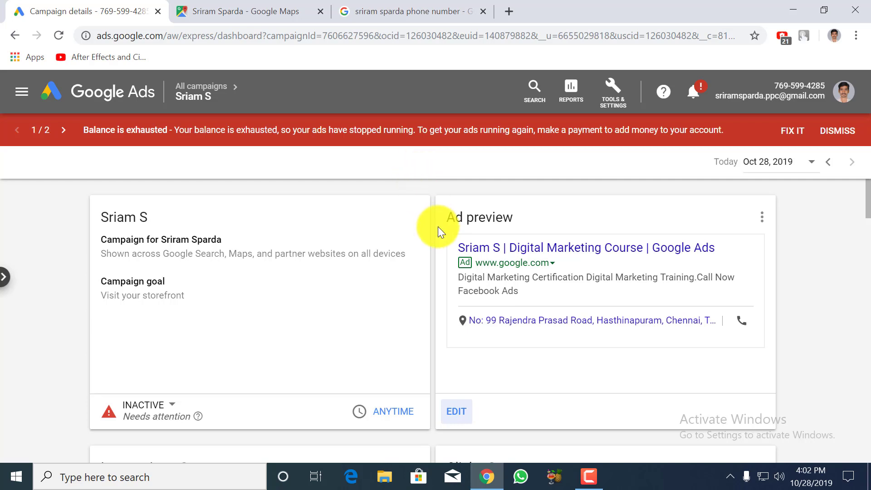
click(590, 476)
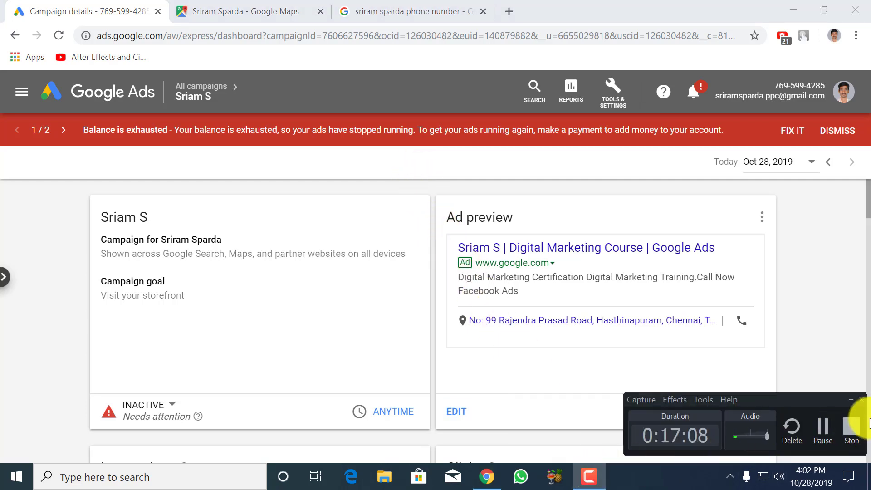